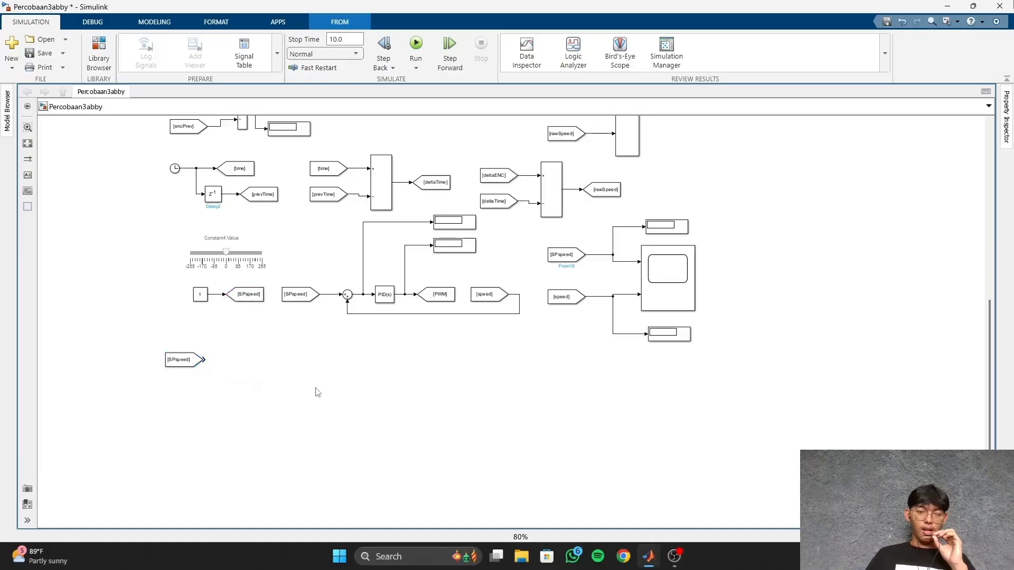
# Duplicate the PID loop's round Sum block beside the lower [SPspeed] block and review its list of signs.
pyautogui.click(347, 294)
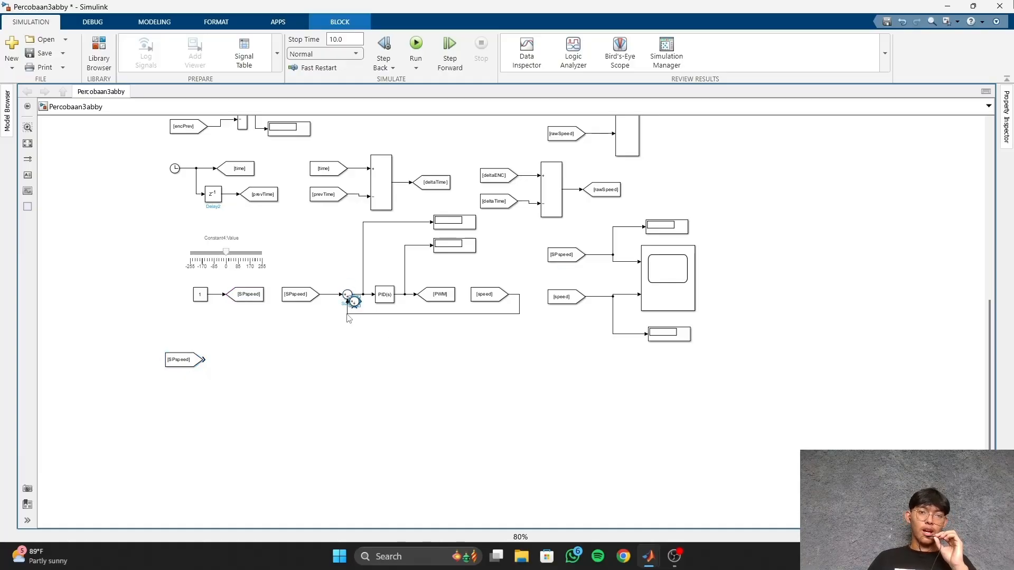
pyautogui.moveTo(348, 318); pyautogui.dragTo(240, 362)
pyautogui.doubleClick(240, 361)
pyautogui.click(291, 373)
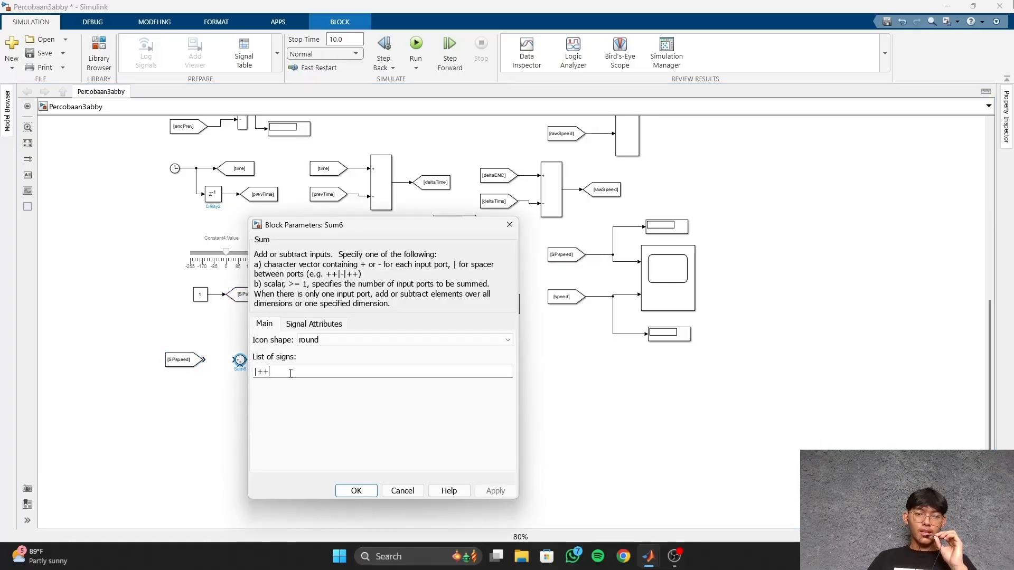
pyautogui.press('Return')
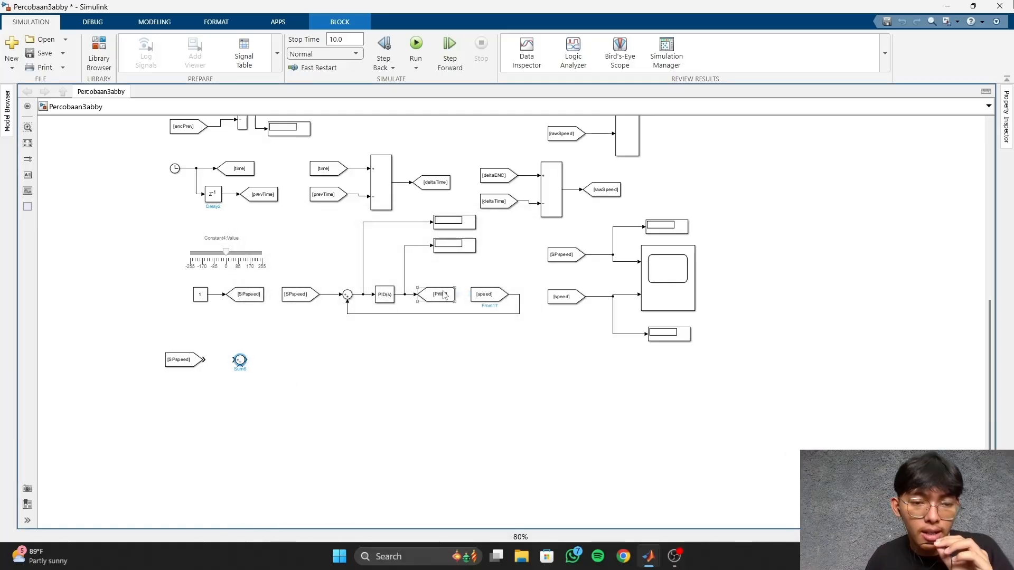
# Place a copy of the [PWM] Goto block below the PID loop and set its tag to error.
pyautogui.moveTo(438, 294); pyautogui.dragTo(364, 396)
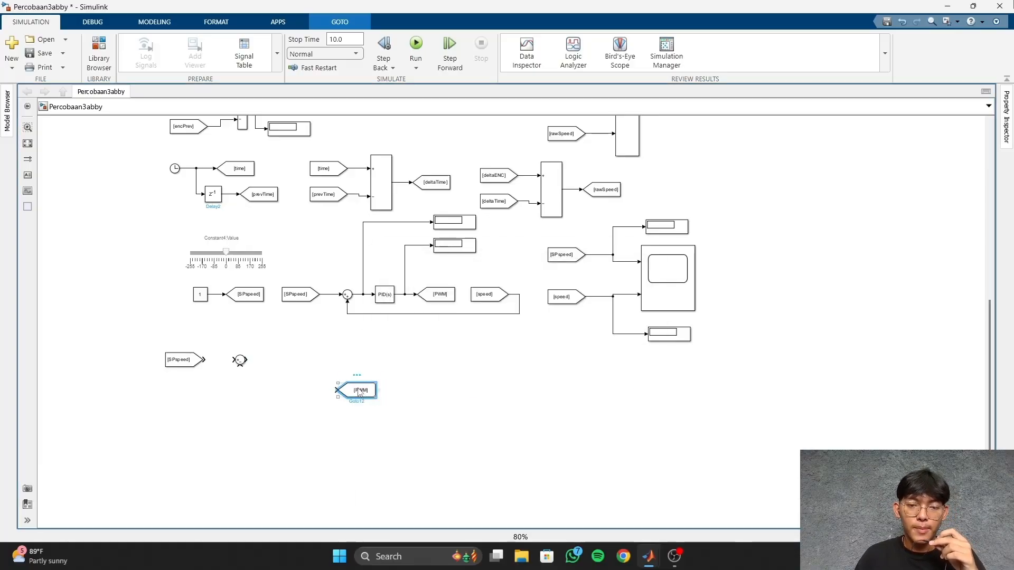
pyautogui.doubleClick(360, 394)
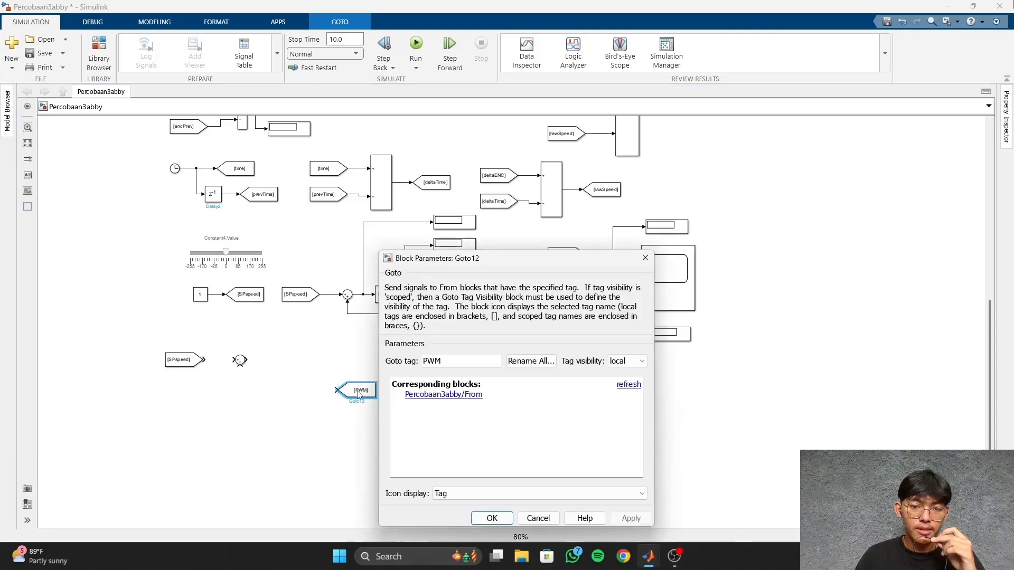
pyautogui.doubleClick(458, 358)
pyautogui.press('BackSpace')
pyautogui.write('err')
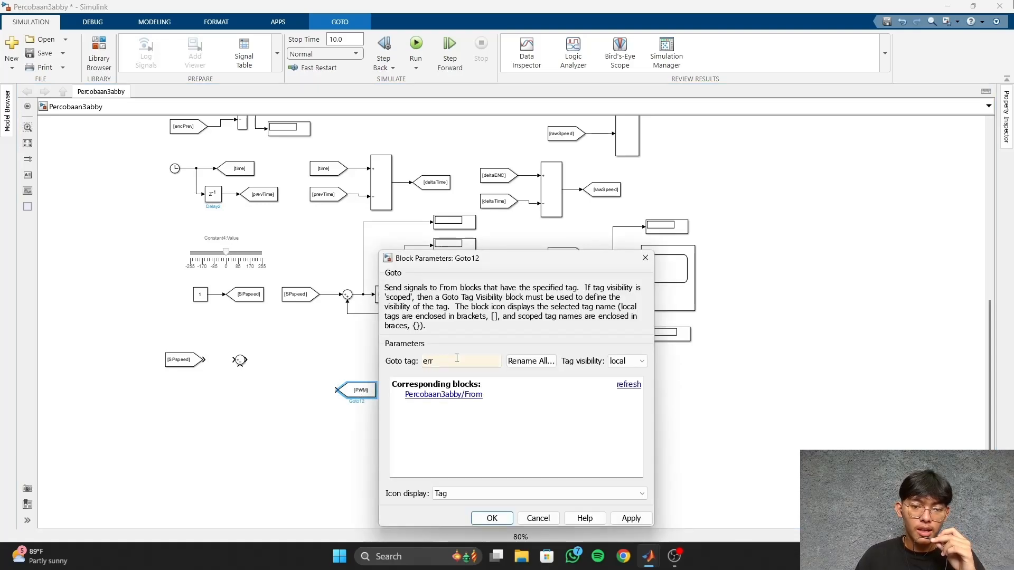
pyautogui.write('or')
pyautogui.press('Return')
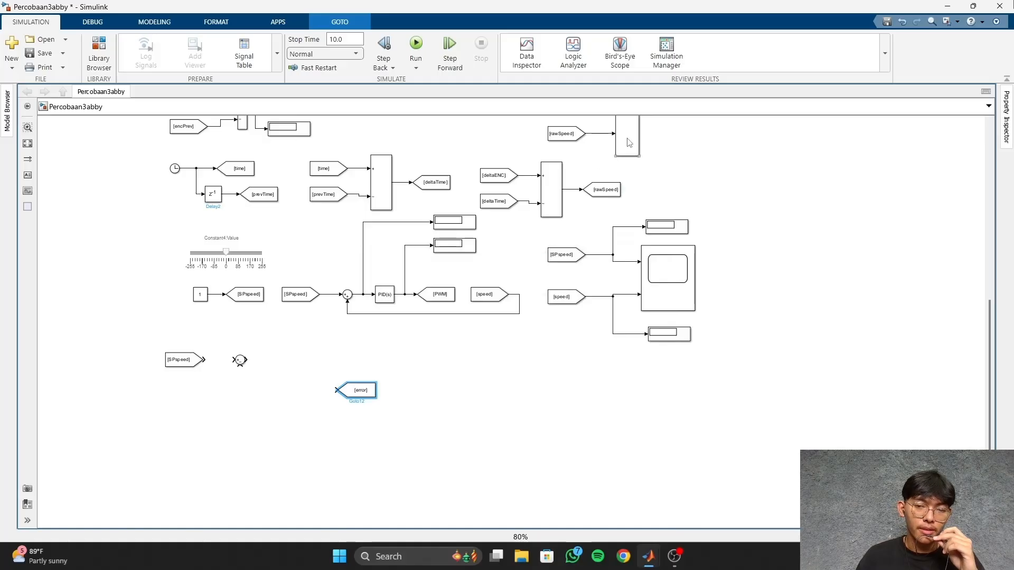
# Duplicate the block fed by [rawSpeed] and the Delay block of the time signal into the empty area around the [error] block.
pyautogui.click(629, 142)
pyautogui.moveTo(629, 142); pyautogui.dragTo(533, 449)
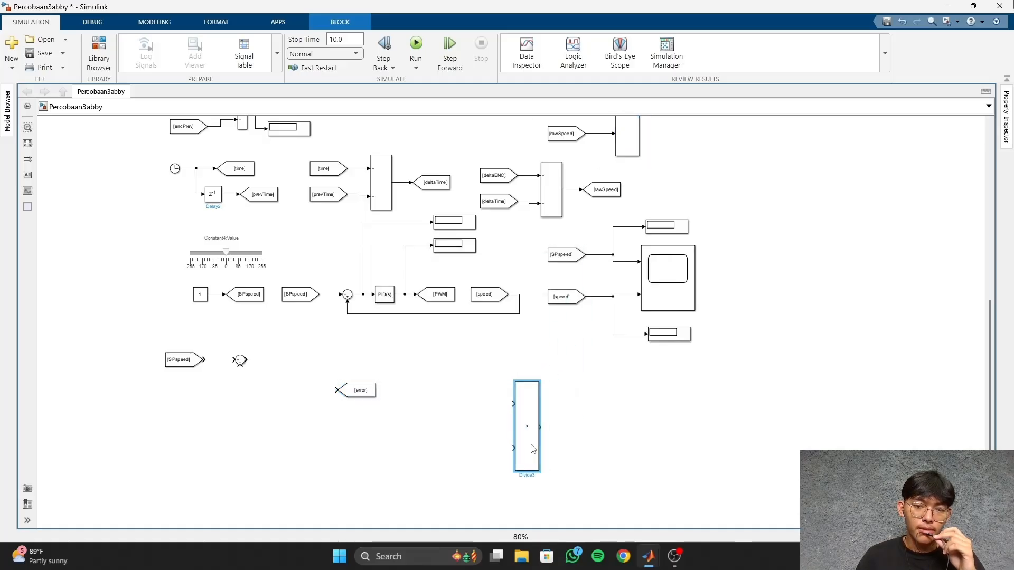
pyautogui.click(461, 443)
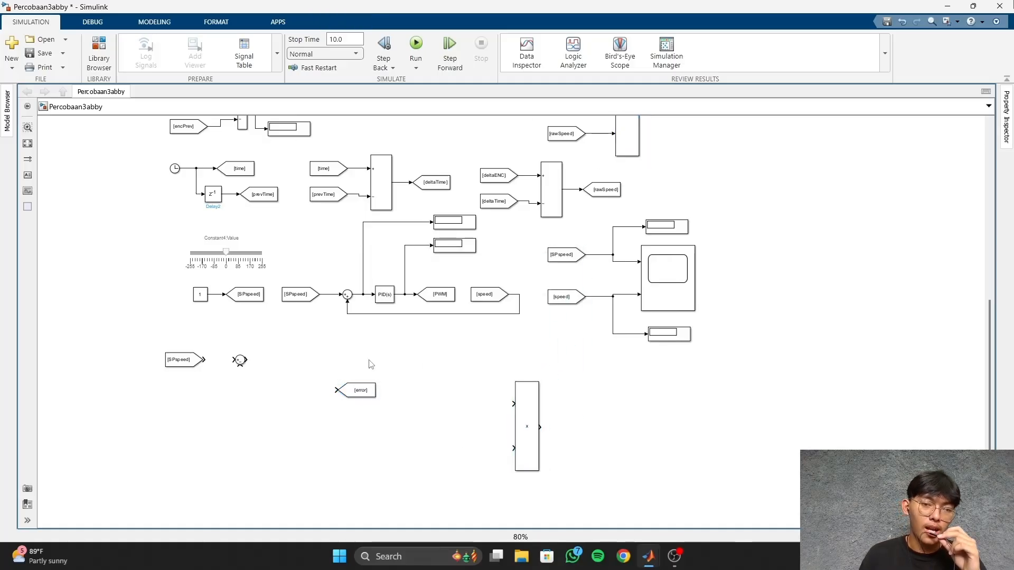
pyautogui.click(247, 236)
pyautogui.click(204, 296)
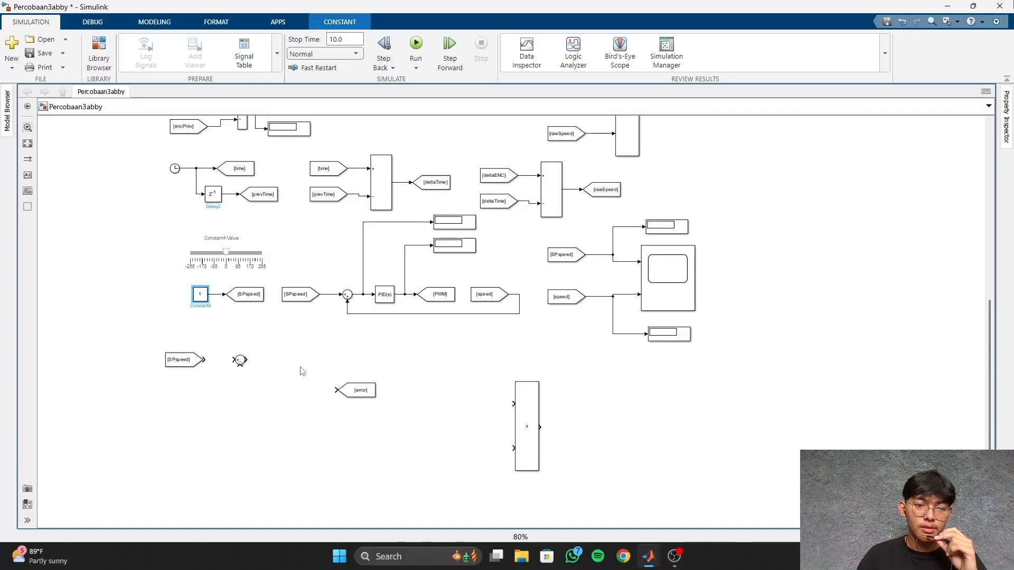
pyautogui.click(213, 193)
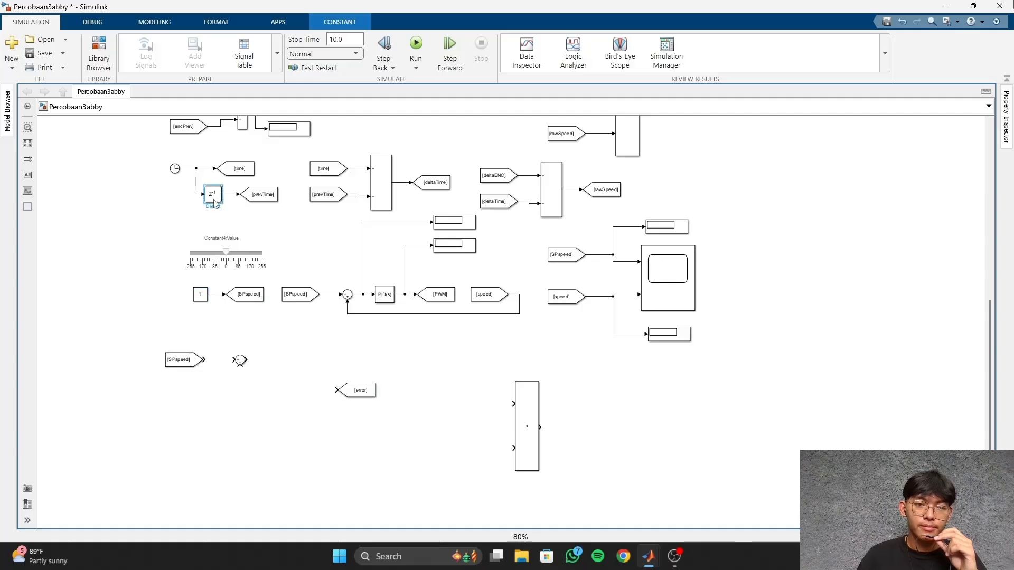
pyautogui.moveTo(213, 192); pyautogui.dragTo(256, 411)
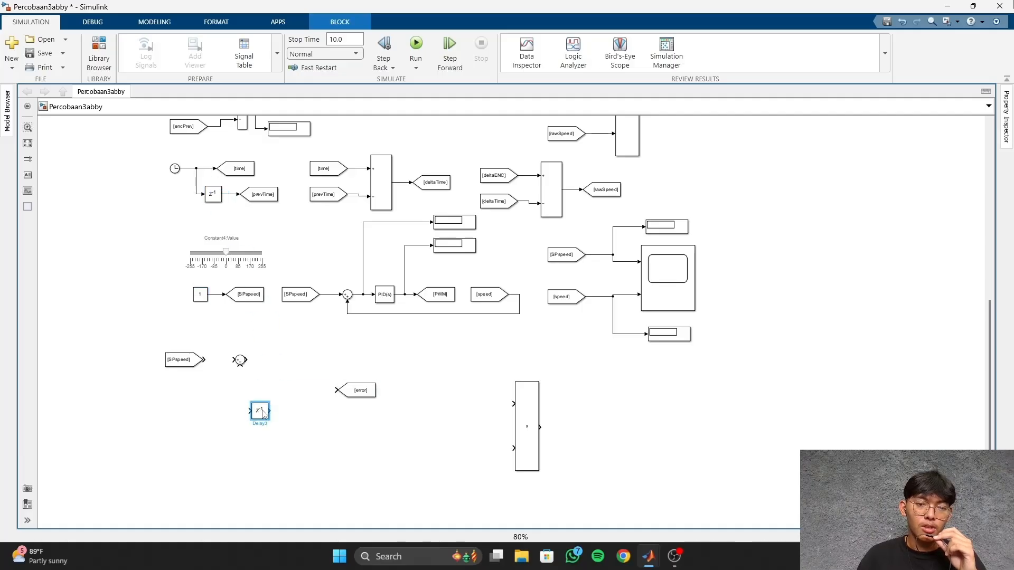
# Add a MATLAB Function block below the [error] block and clear its default code.
pyautogui.doubleClick(346, 437)
pyautogui.write('matlab')
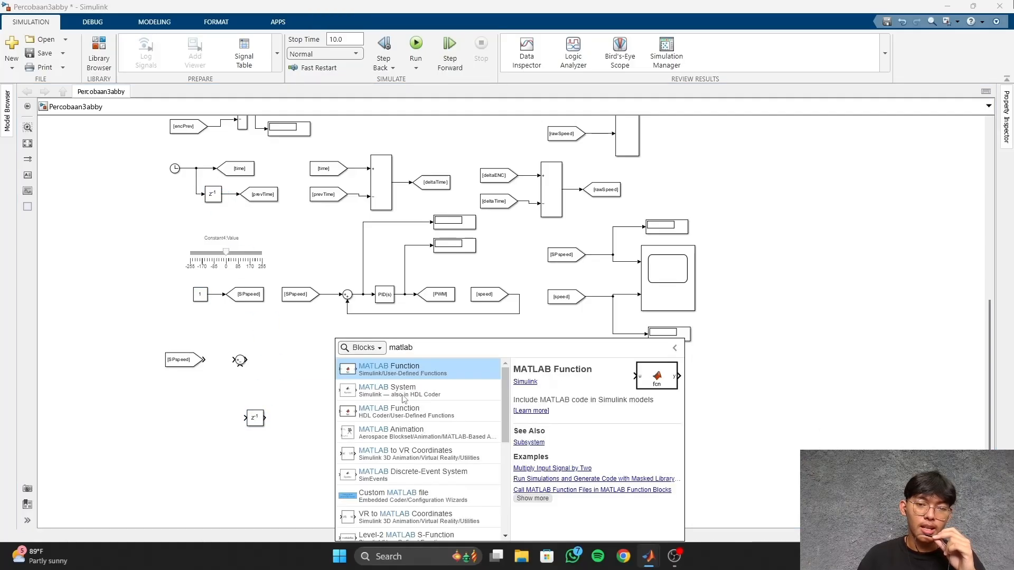
pyautogui.press('Return')
pyautogui.doubleClick(325, 443)
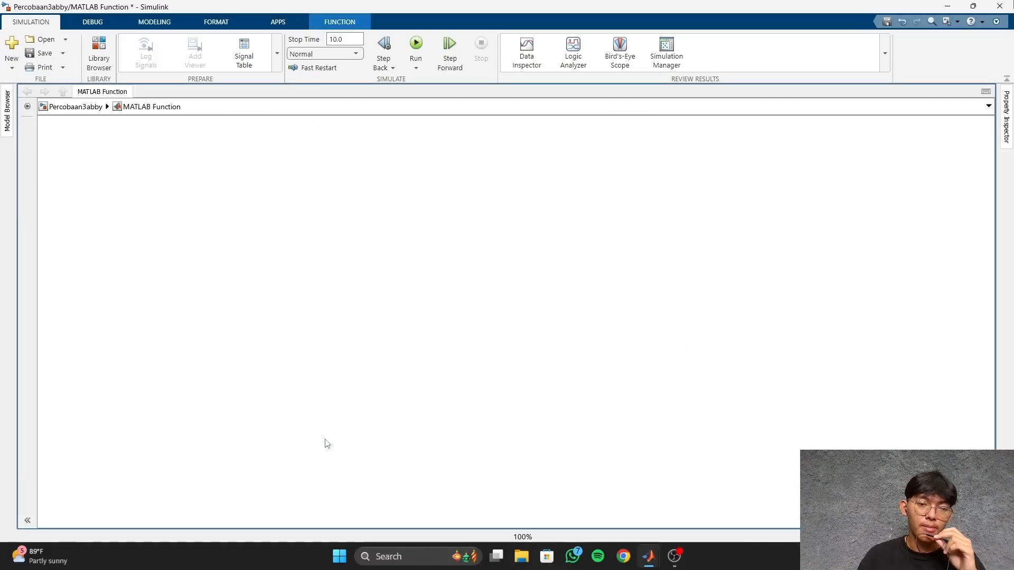
pyautogui.hotkey('ctrl', 'a')
pyautogui.press('BackSpace')
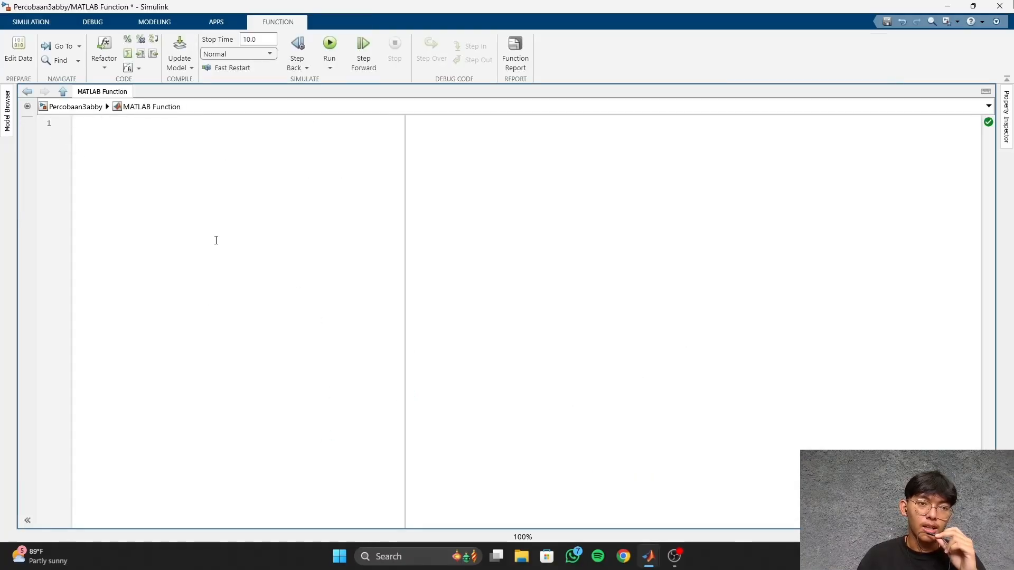
pyautogui.write('function y = fcn(u)')
# Copy the nan_to_zero code from the pertemuan11 model's MATLAB Function block into the new function block, and return to the Percobaan3abby diagram.
pyautogui.hotkey('alt', 'Tab')
pyautogui.hotkey('alt', 'Tab')
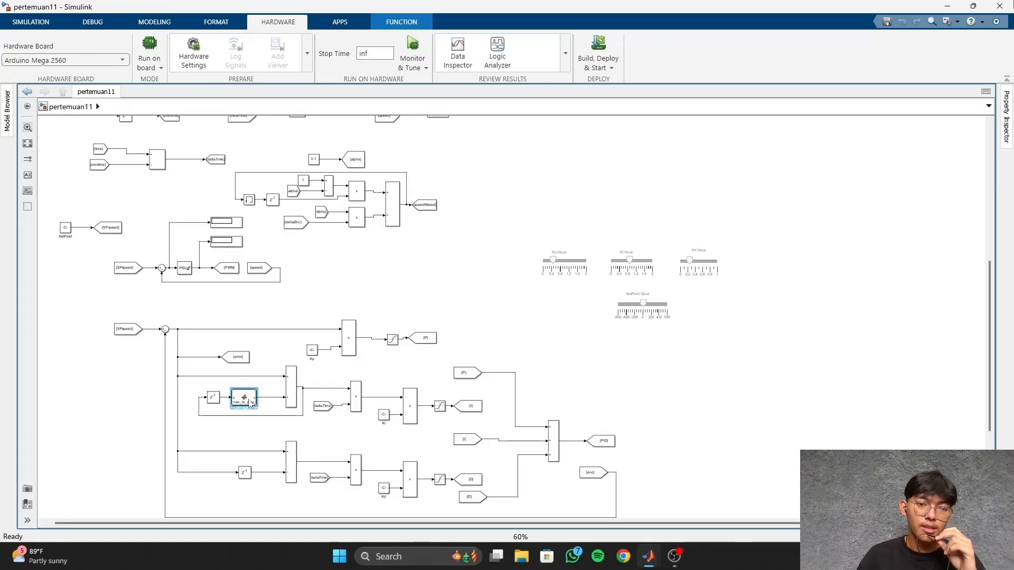
pyautogui.doubleClick(246, 400)
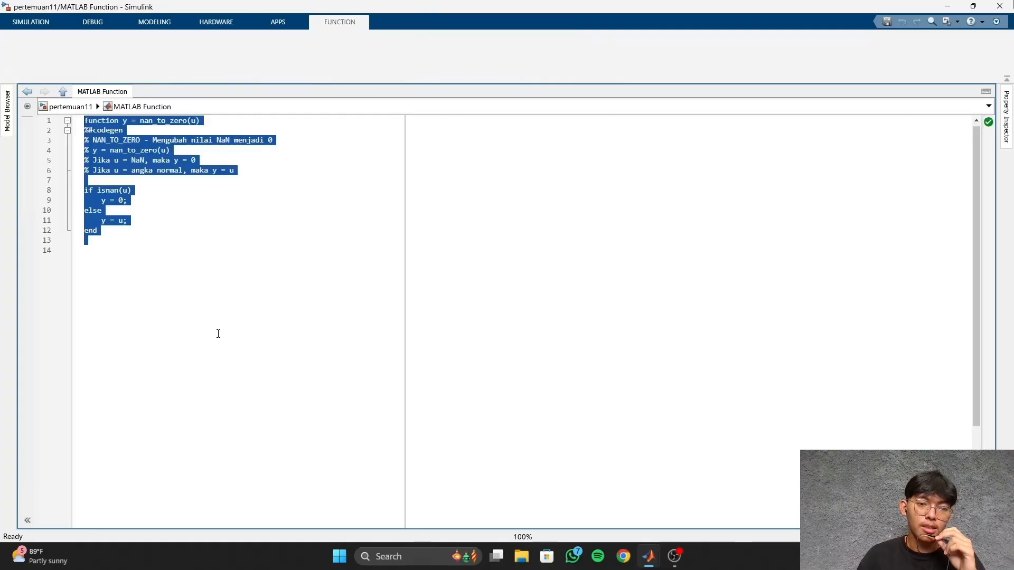
pyautogui.click(185, 284)
pyautogui.hotkey('ctrl', 'a')
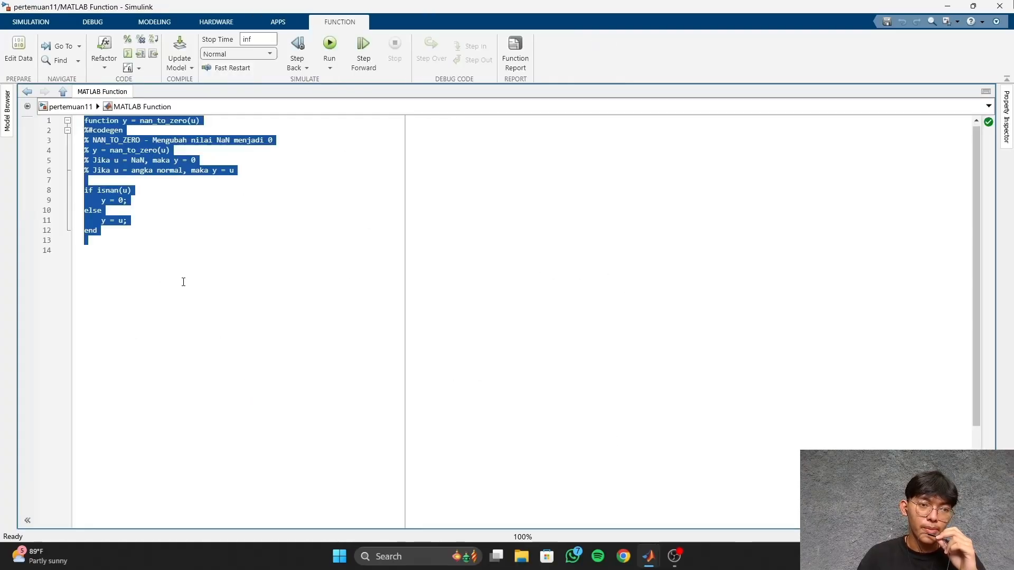
pyautogui.hotkey('ctrl', 'c')
pyautogui.hotkey('alt', 'Tab')
pyautogui.hotkey('ctrl', 'a')
pyautogui.hotkey('ctrl', 'v')
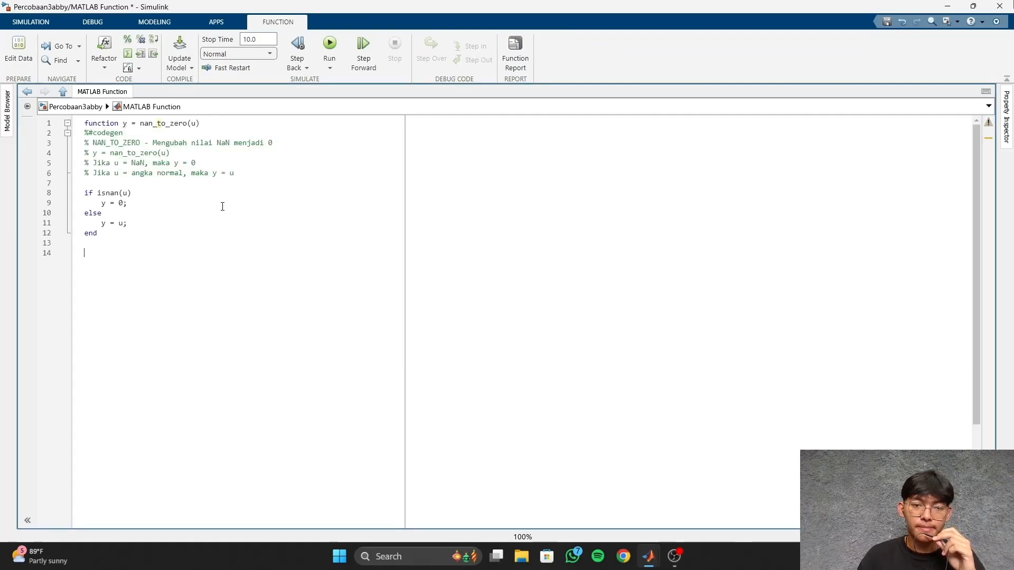
pyautogui.click(84, 107)
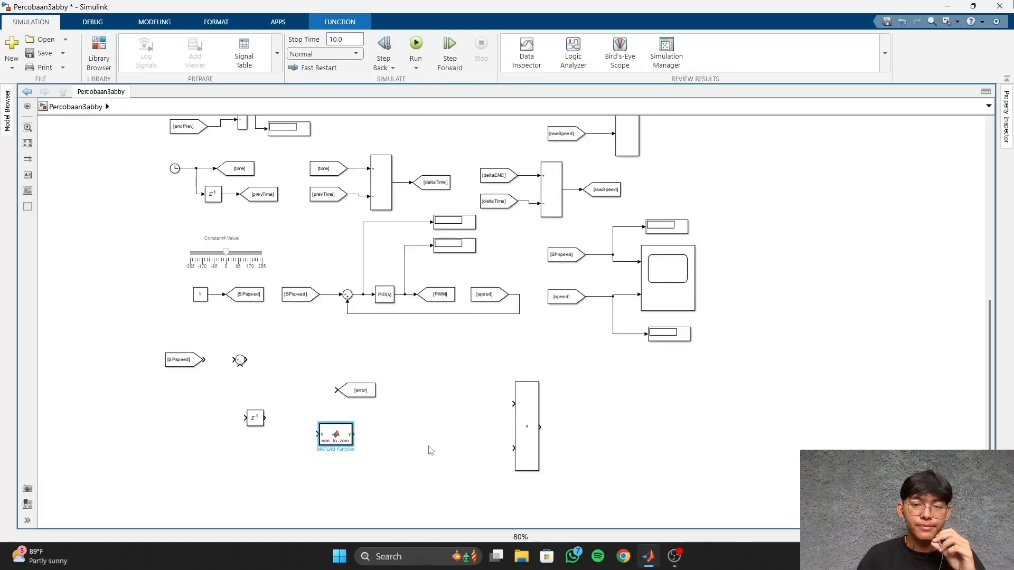
# Connect the new Delay block to nan_to_zero, and duplicate the deltaTime Sum block beside it with the list of signs ++.
pyautogui.moveTo(257, 420)
pyautogui.mouseDown()
pyautogui.moveTo(269, 437)
pyautogui.moveTo(336, 438)
pyautogui.mouseUp()
pyautogui.click(412, 444)
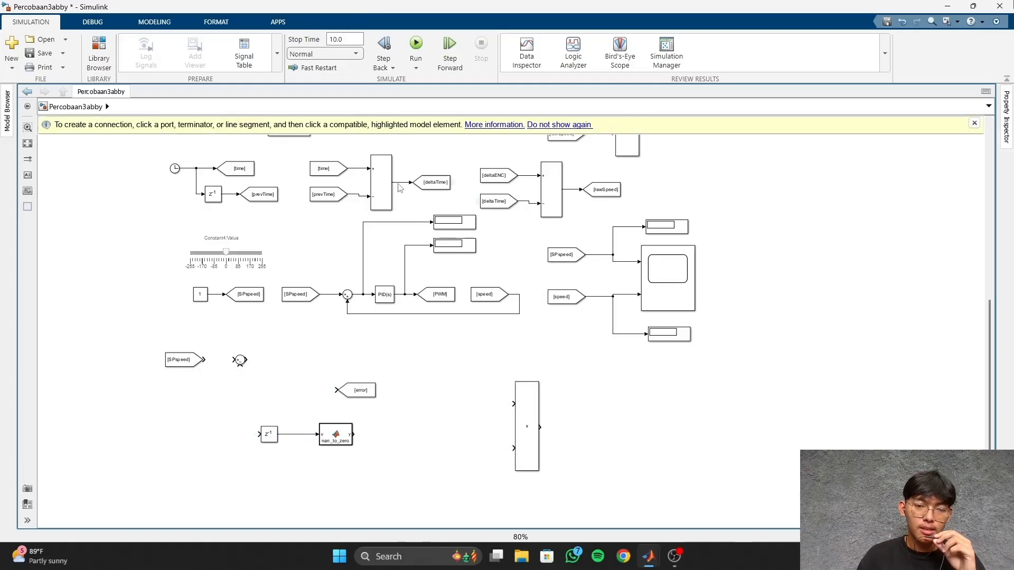
pyautogui.click(383, 191)
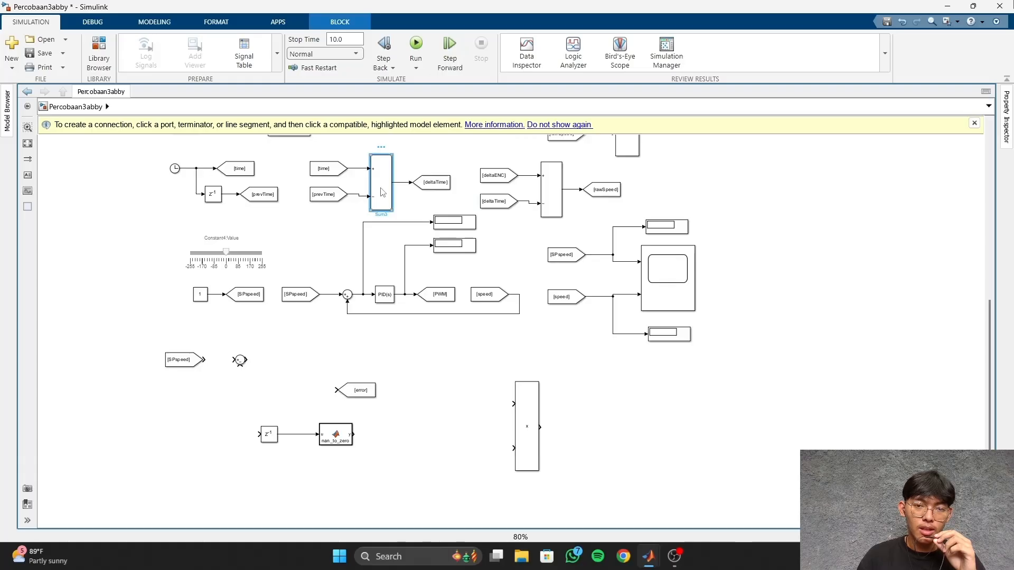
pyautogui.moveTo(383, 192); pyautogui.dragTo(386, 457)
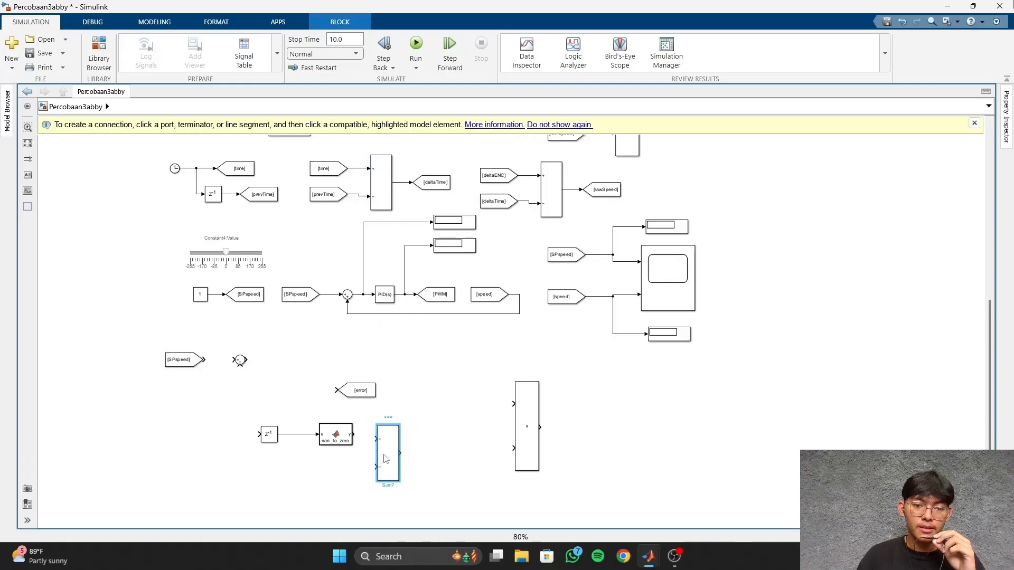
pyautogui.doubleClick(385, 458)
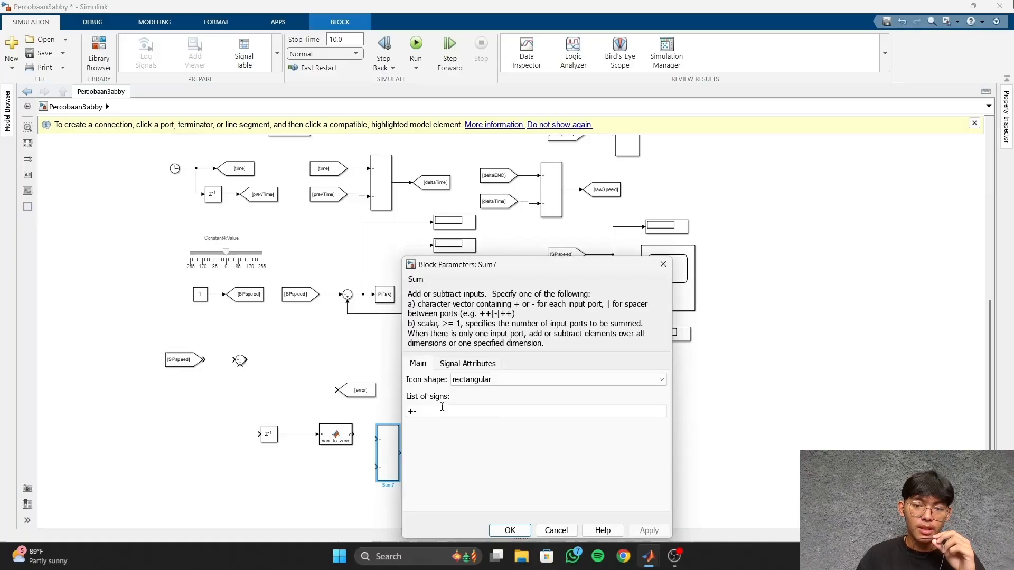
pyautogui.press('BackSpace')
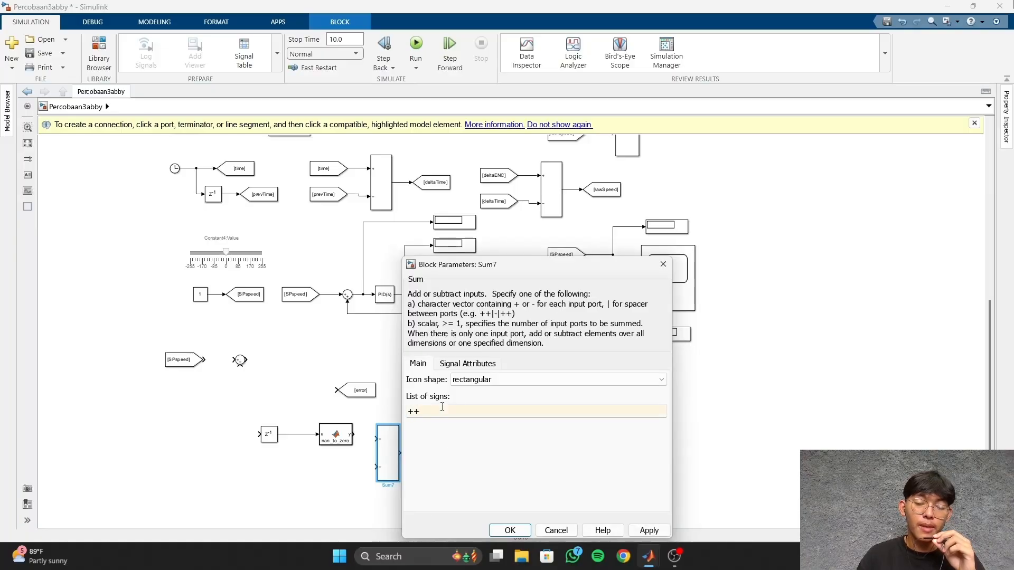
pyautogui.press('Return')
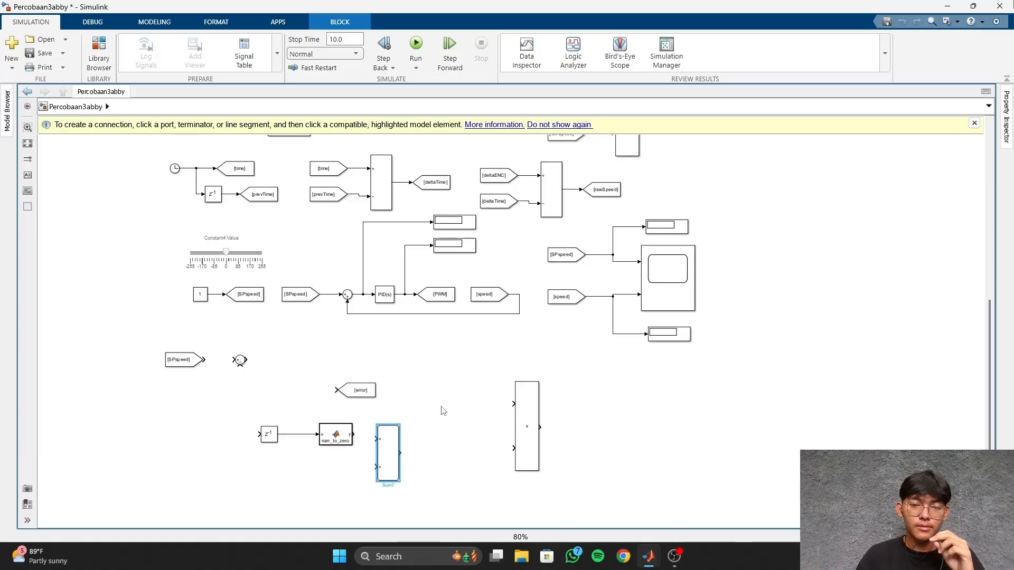
# Move the [error] block closer to the round Sum block, and place a copy of the ++ Sum block below the original.
pyautogui.moveTo(355, 393); pyautogui.dragTo(299, 388)
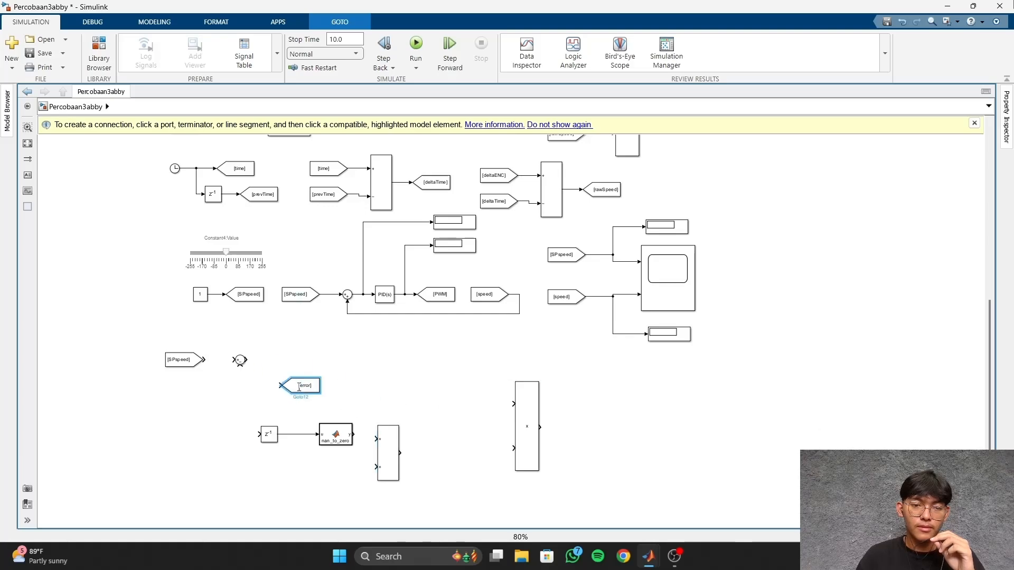
pyautogui.doubleClick(388, 458)
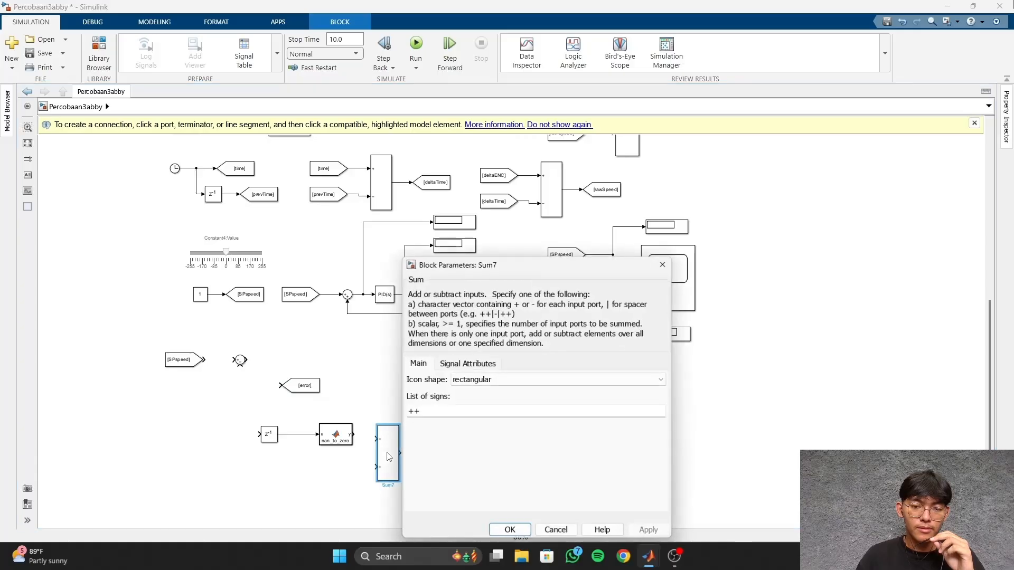
pyautogui.press('Escape')
pyautogui.hotkey('ctrl', 'c')
pyautogui.hotkey('ctrl', 'v')
pyautogui.moveTo(395, 463); pyautogui.dragTo(408, 544)
pyautogui.moveTo(392, 458); pyautogui.dragTo(394, 526)
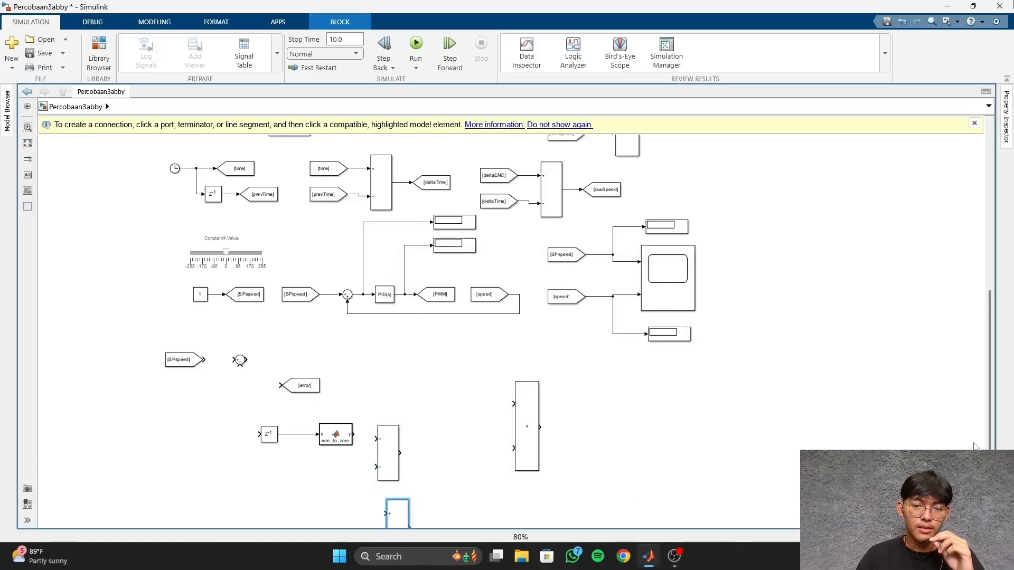
# Set the list of signs of the lowest Sum block to +-.
pyautogui.scroll(-1, 977, 439)
pyautogui.doubleClick(394, 496)
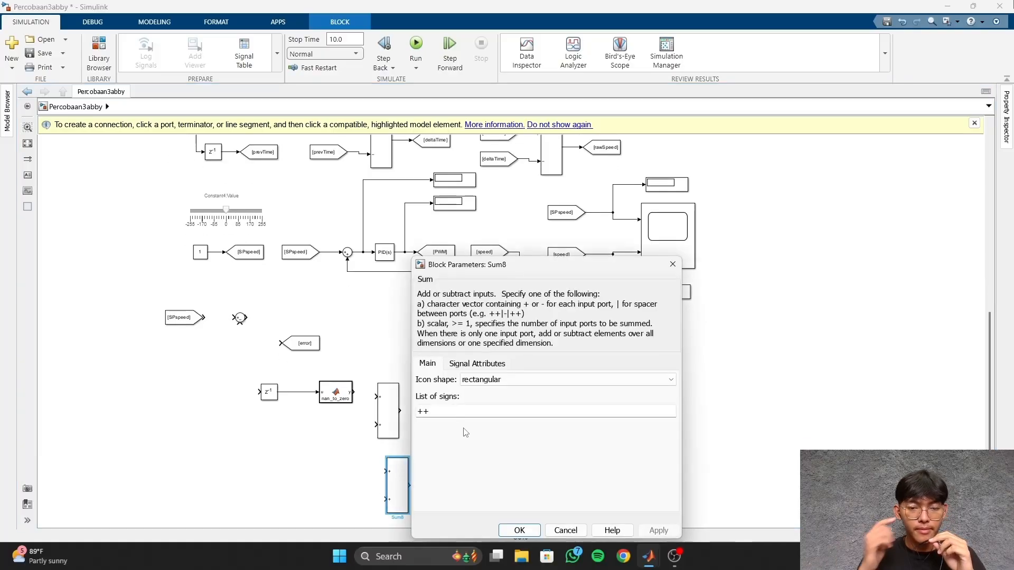
pyautogui.doubleClick(433, 411)
pyautogui.write('+-')
pyautogui.press('Return')
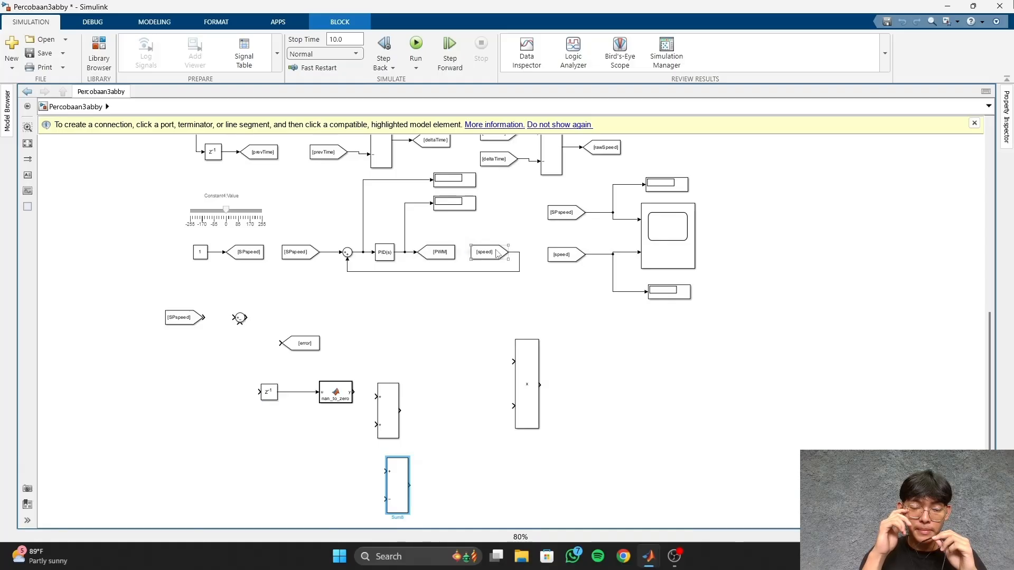
# Place a copy of the [deltaTime] From block before the multiplication block, and connect nan_to_zero to the lower input of the ++ Sum block.
pyautogui.click(494, 159)
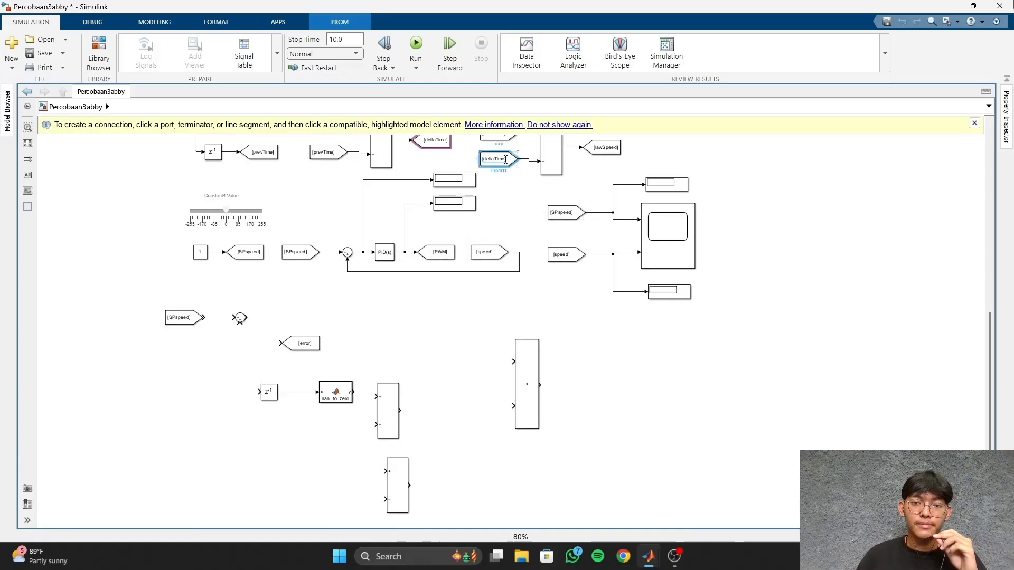
pyautogui.moveTo(494, 158); pyautogui.dragTo(460, 399)
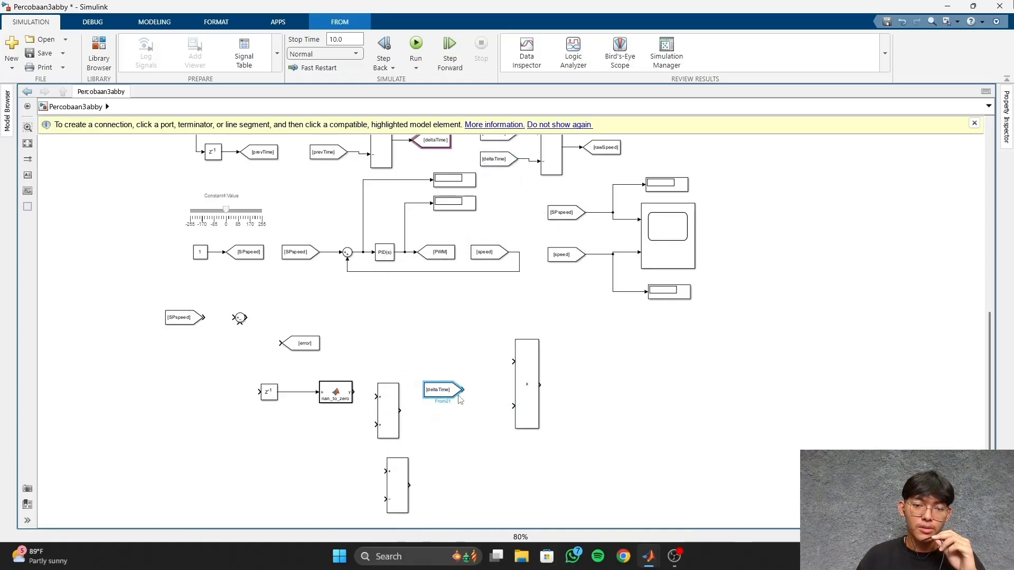
pyautogui.moveTo(384, 419); pyautogui.dragTo(379, 385)
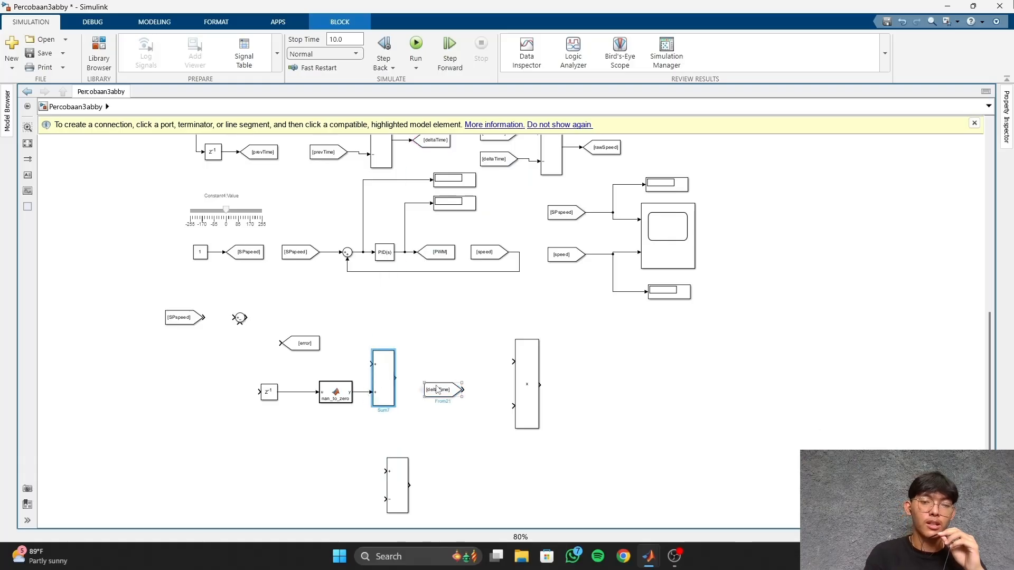
pyautogui.click(531, 387)
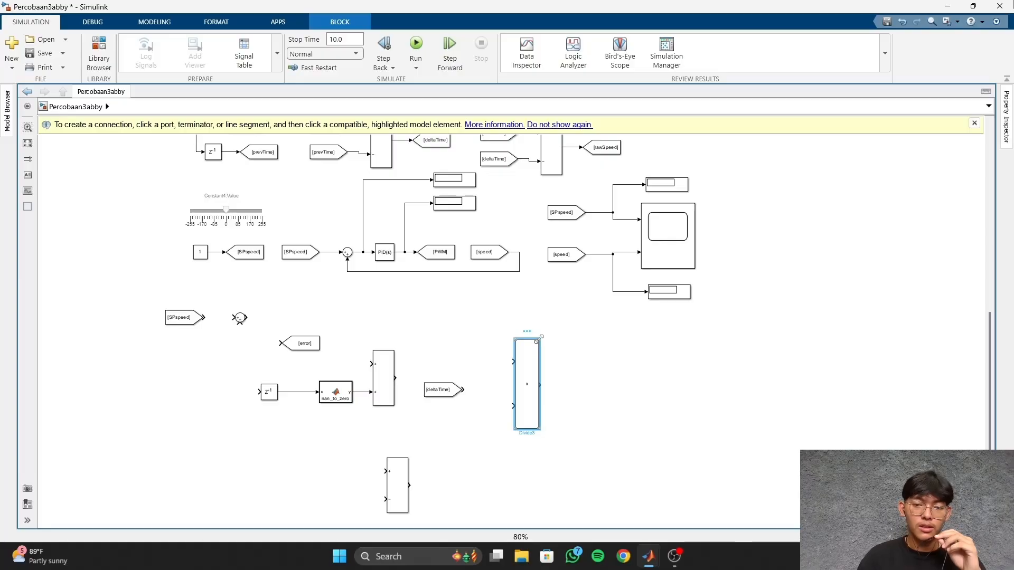
# Shrink the multiplication block, attach it to [deltaTime] at its lower input, and connect the ++ Sum output to its upper input.
pyautogui.moveTo(538, 339); pyautogui.dragTo(535, 384)
pyautogui.moveTo(524, 396); pyautogui.dragTo(498, 368)
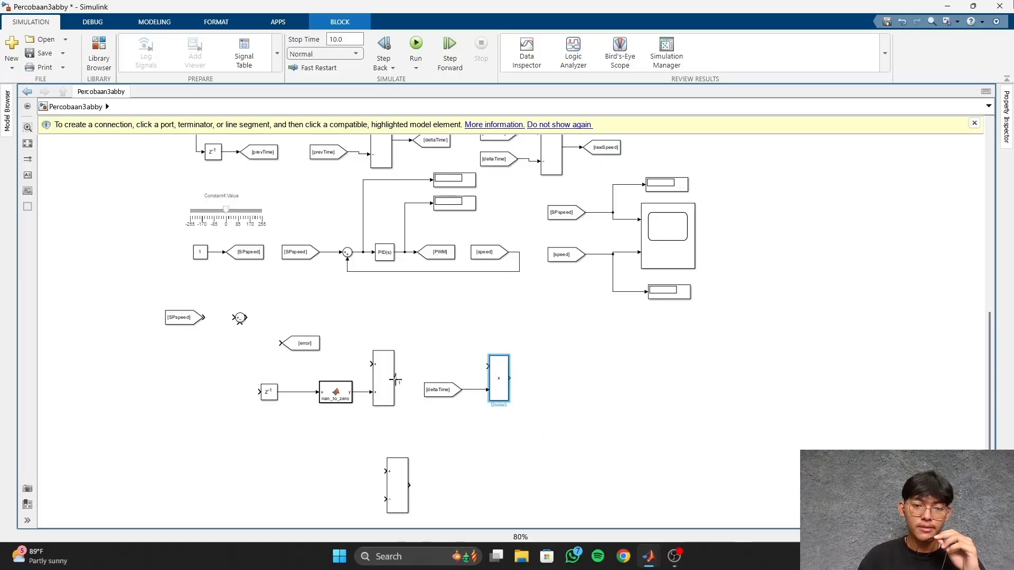
pyautogui.moveTo(395, 378); pyautogui.dragTo(416, 375)
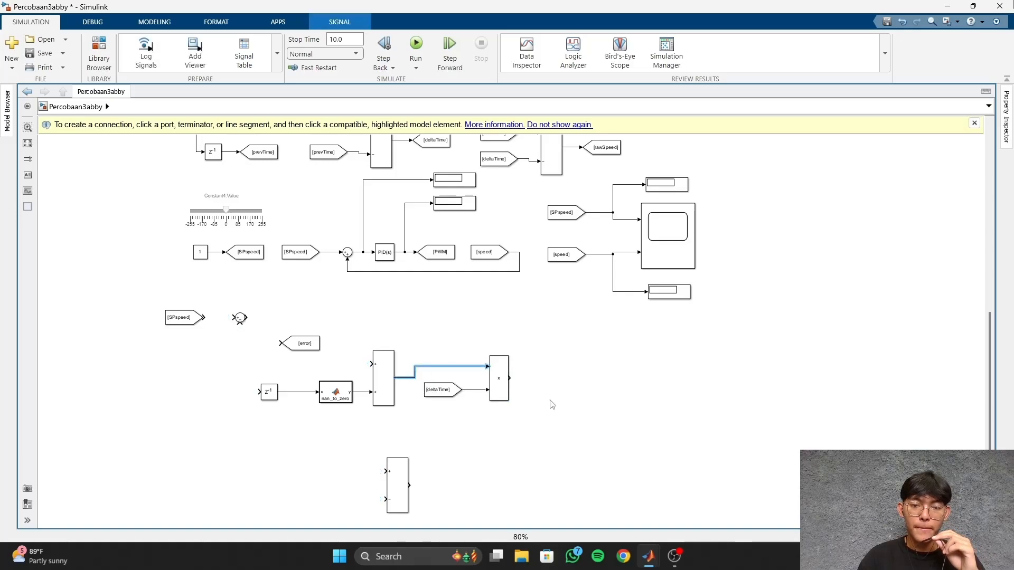
# Feed the ++ Sum output back to the Delay block's input, and connect the lower [SPspeed] block to the round Sum block.
pyautogui.moveTo(260, 392); pyautogui.dragTo(415, 379)
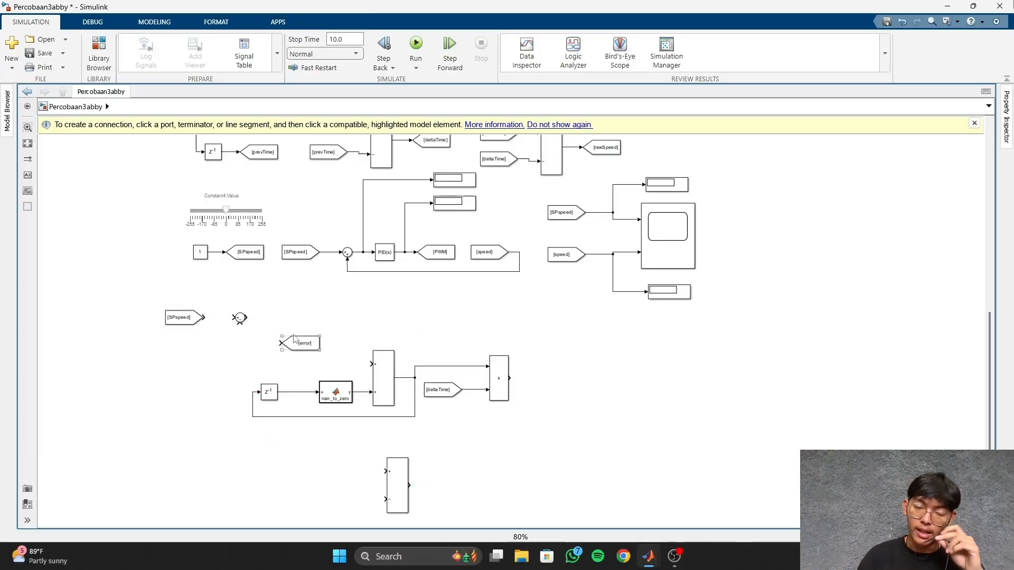
pyautogui.moveTo(207, 317); pyautogui.dragTo(237, 317)
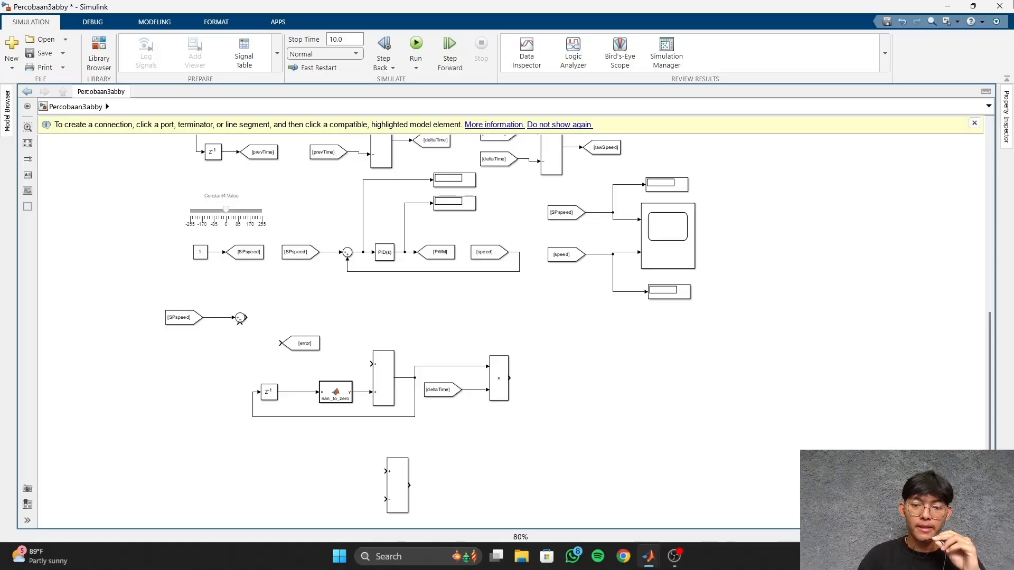
pyautogui.doubleClick(771, 432)
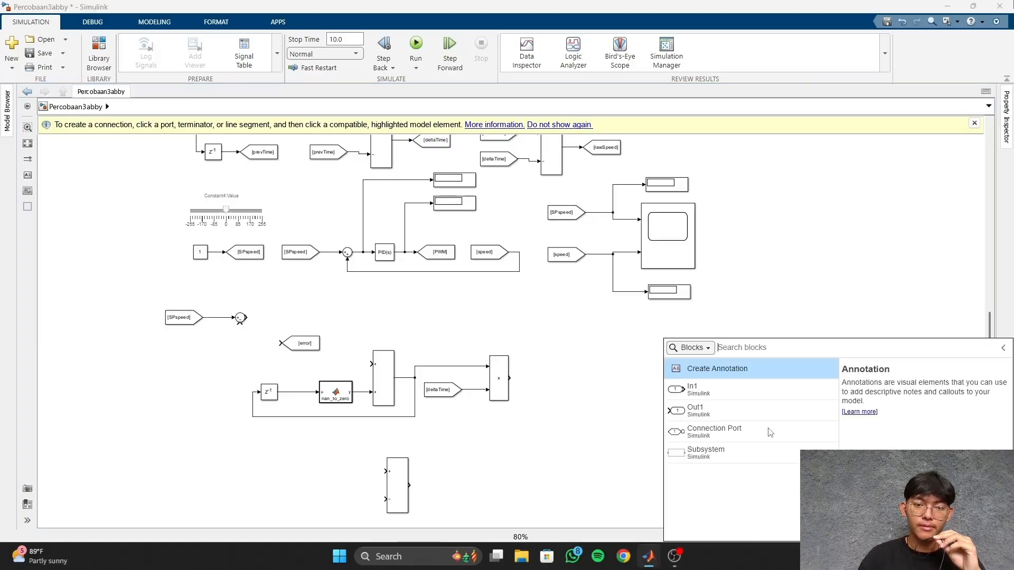
pyautogui.write('prpo')
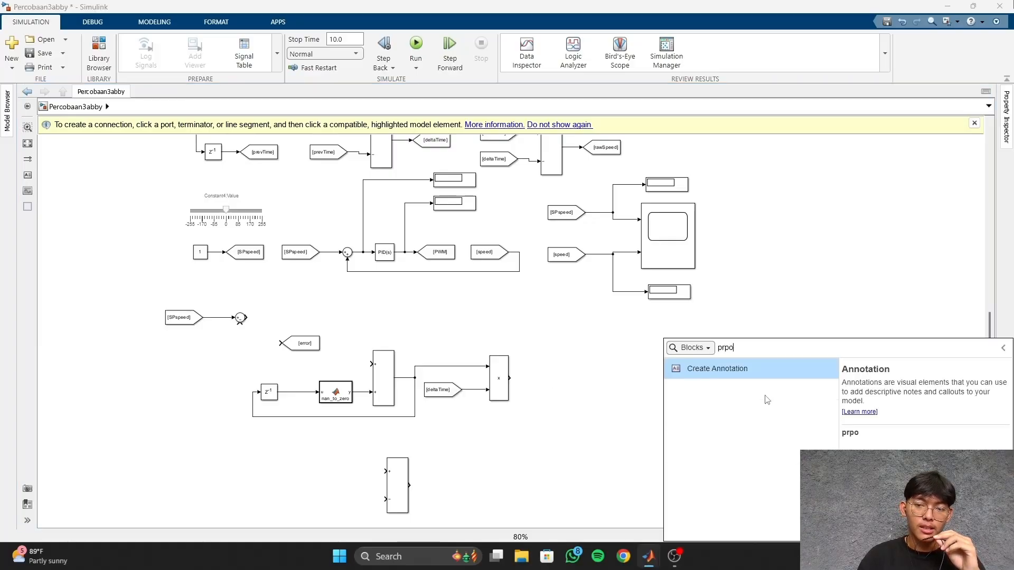
pyautogui.write('opo')
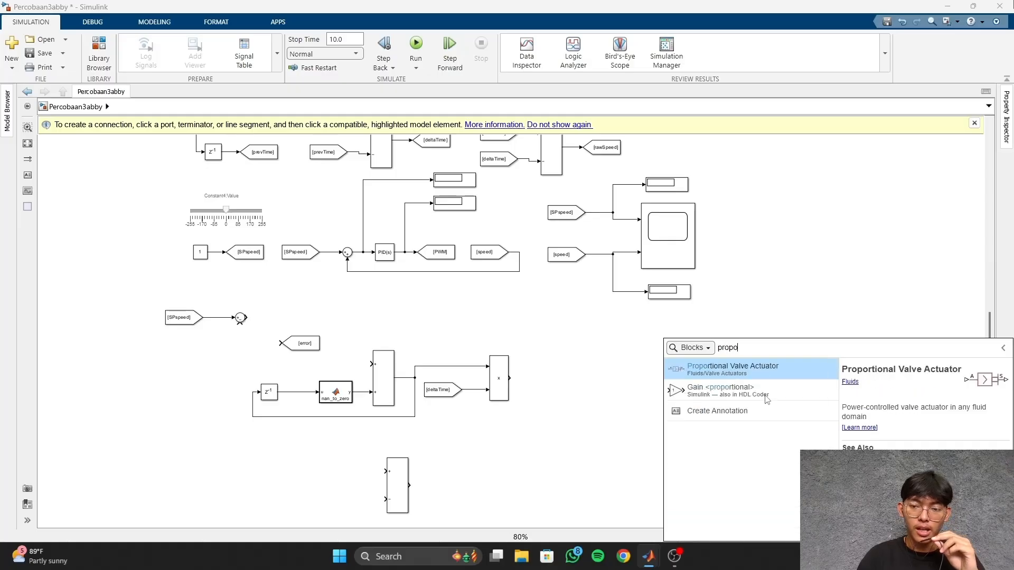
pyautogui.press('BackSpace')
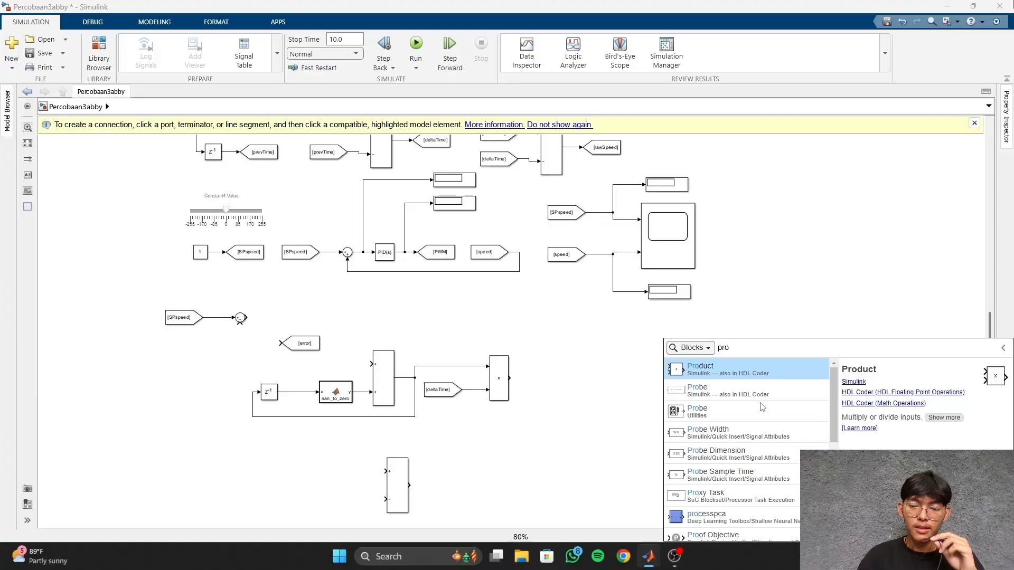
pyautogui.write('pot')
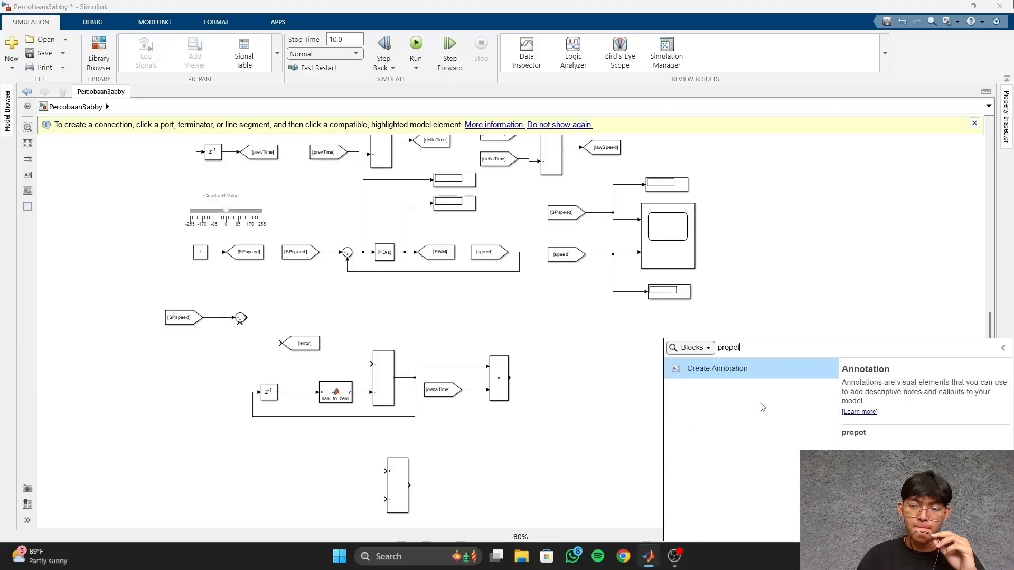
pyautogui.write('\\')
pyautogui.press('BackSpace')
pyautogui.press('BackSpace')
pyautogui.write('r')
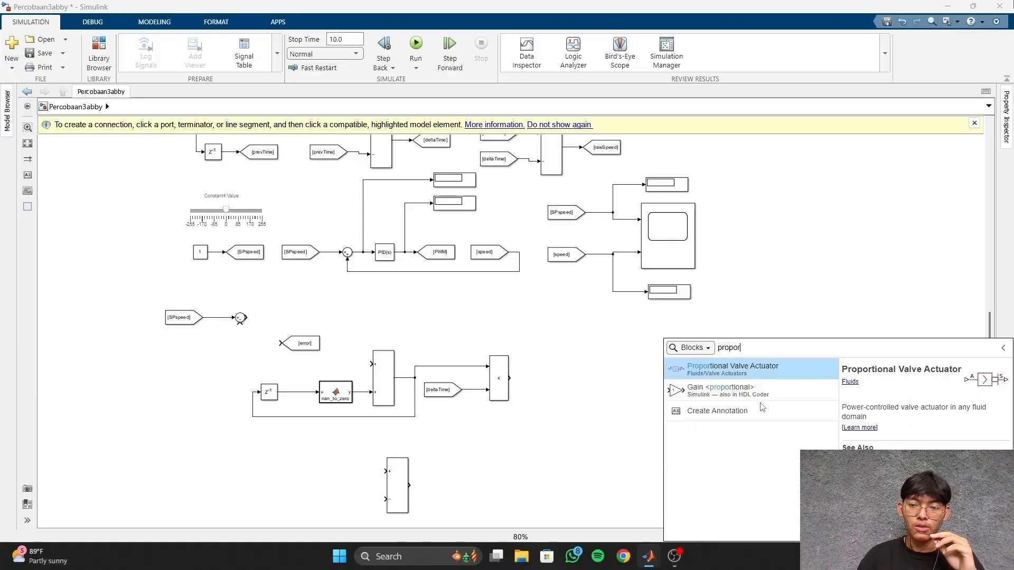
pyautogui.press('BackSpace')
pyautogui.press('BackSpace')
pyautogui.press('BackSpace')
pyautogui.press('BackSpace')
pyautogui.press('BackSpace')
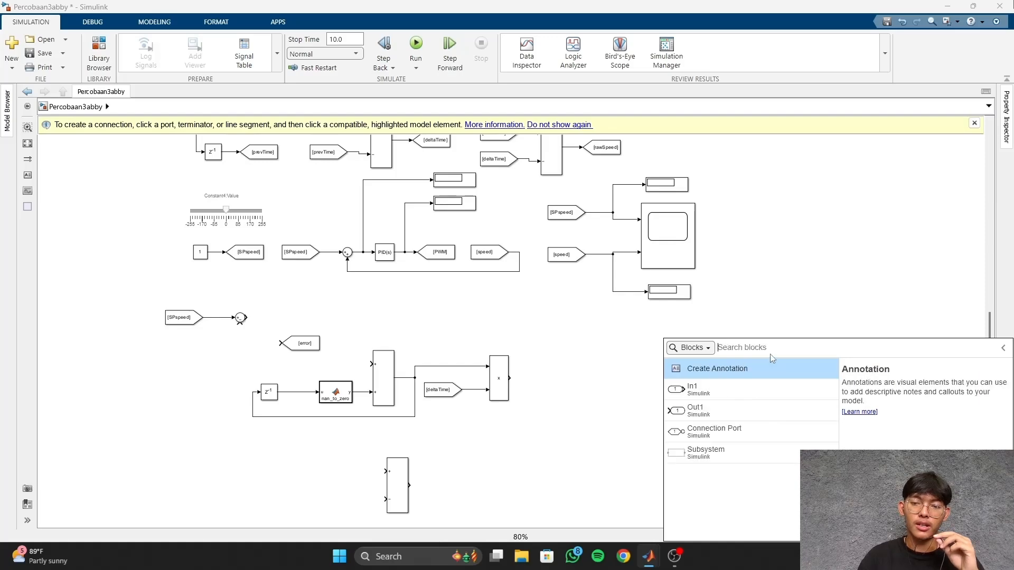
# Switch to the pertemuan11 reference model and examine the Saturation blocks in front of the [P] and [I] Goto blocks.
pyautogui.hotkey('alt', 'Tab')
pyautogui.click(82, 109)
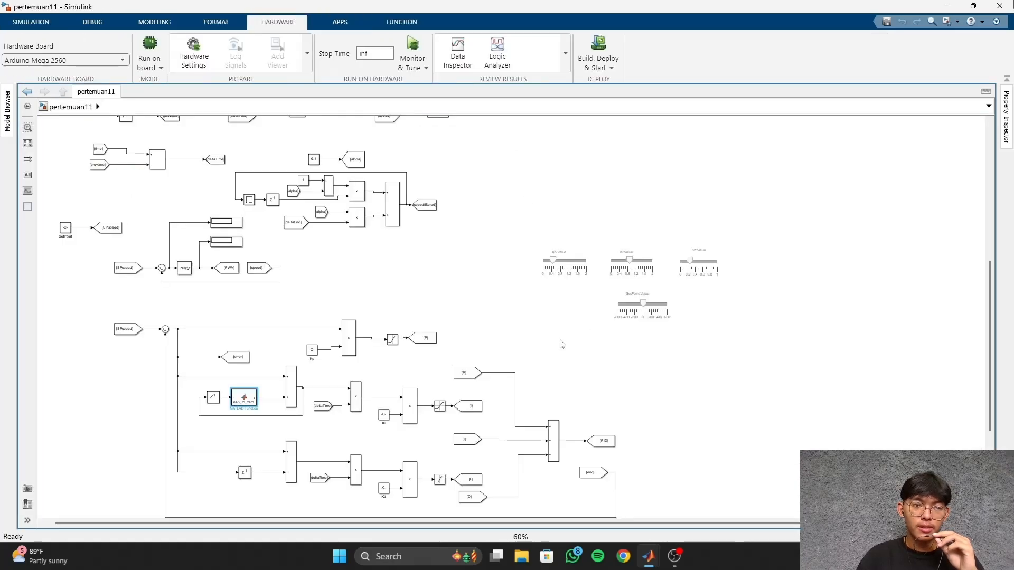
pyautogui.doubleClick(392, 339)
pyautogui.hotkey('alt', 'Tab')
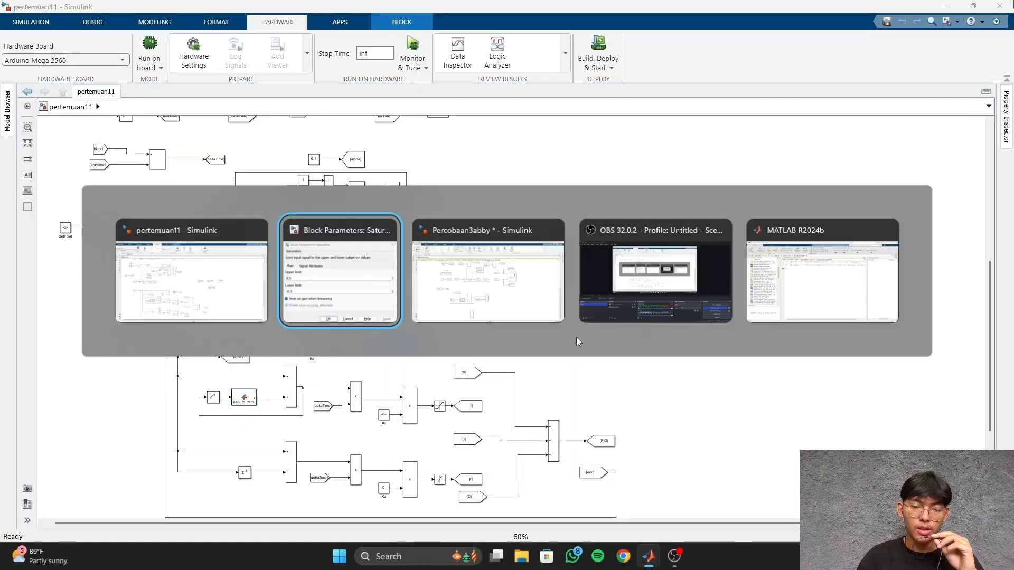
pyautogui.click(440, 407)
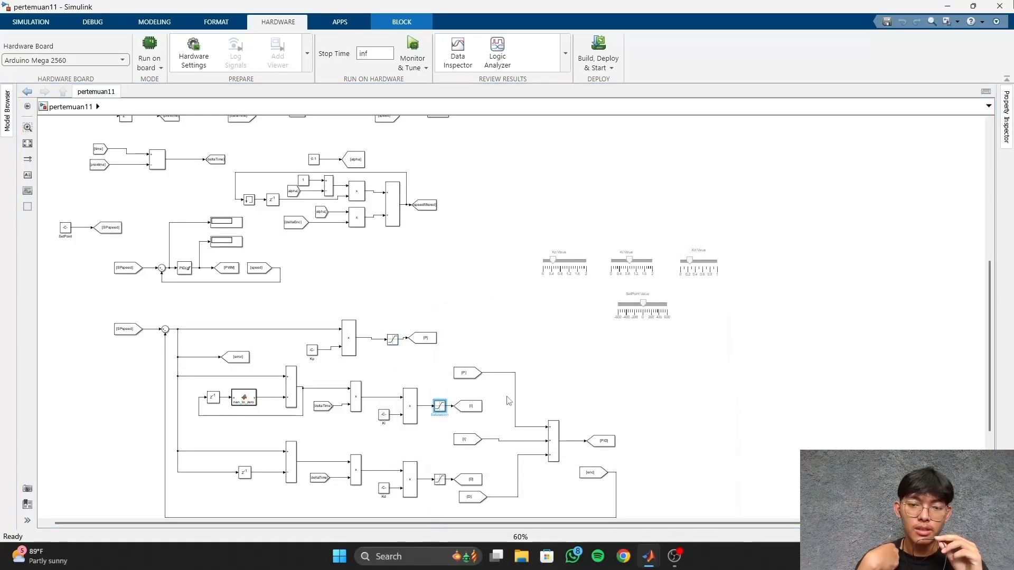
pyautogui.hotkey('alt', 'Tab')
pyautogui.hotkey('alt', 'Tab')
pyautogui.hotkey('alt', 'Tab')
# Add a Saturation block to the Percobaan3abby model and place it above and just beyond the multiplication block.
pyautogui.doubleClick(604, 342)
pyautogui.write('sar4')
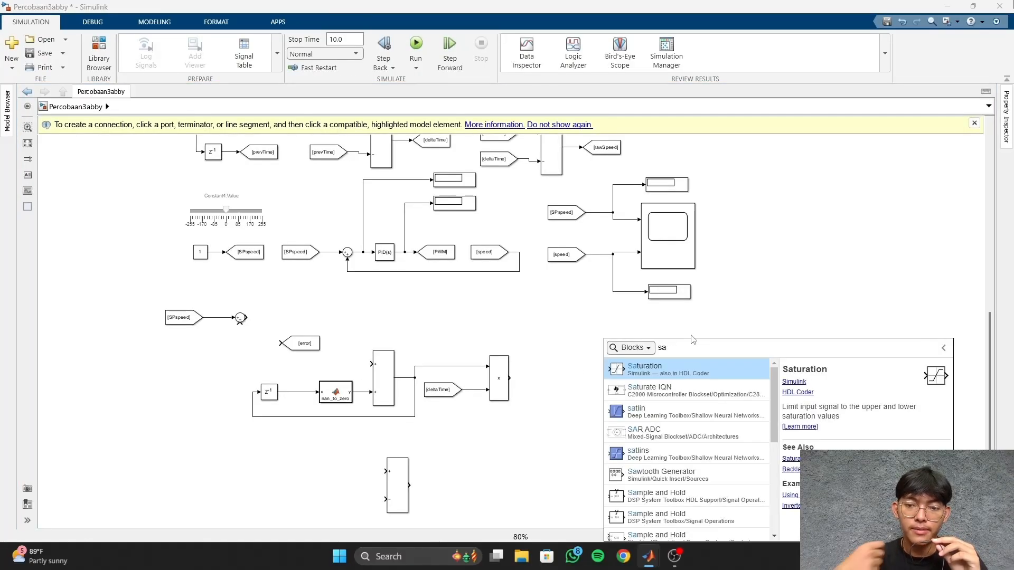
pyautogui.press('BackSpace')
pyautogui.press('BackSpace')
pyautogui.write('t')
pyautogui.press('Return')
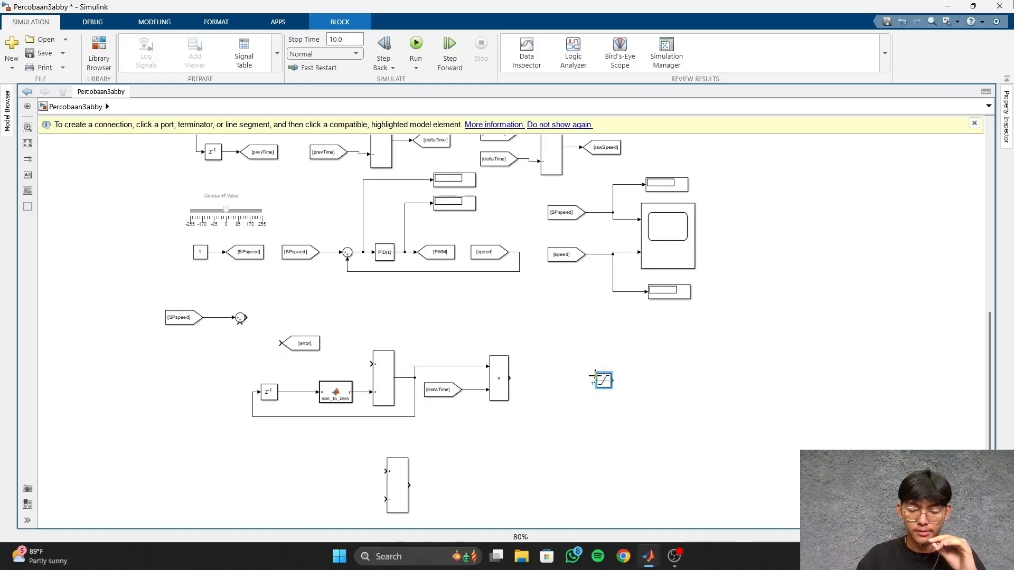
pyautogui.moveTo(605, 380); pyautogui.dragTo(549, 329)
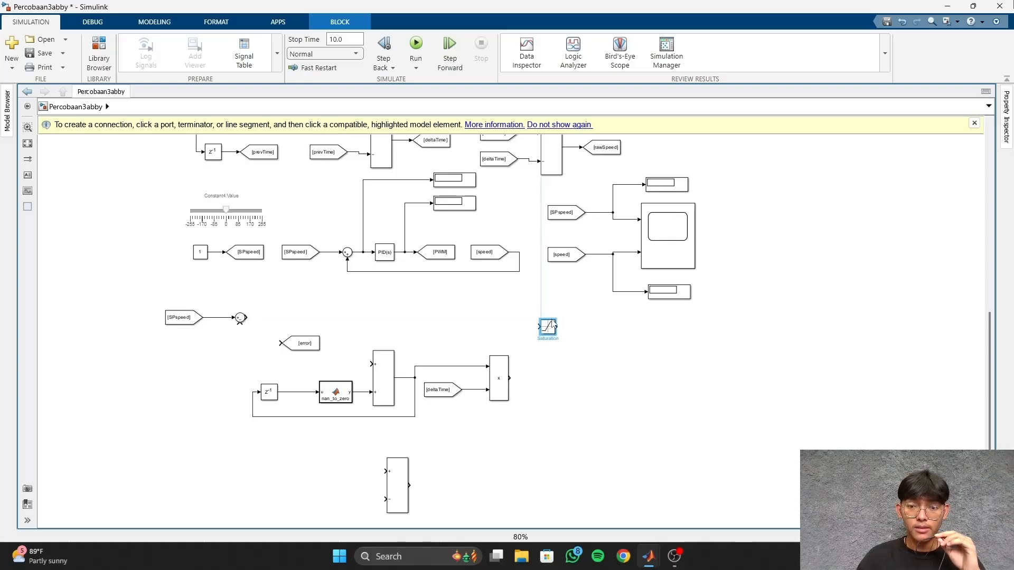
pyautogui.doubleClick(539, 320)
pyautogui.press('Escape')
pyautogui.click(548, 327)
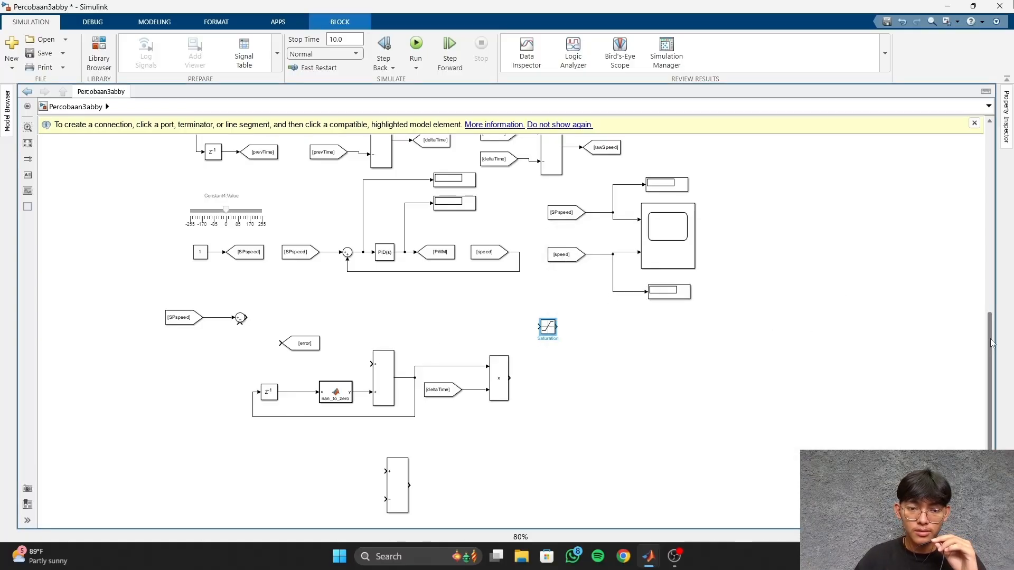
# Review the upper part of the model and check where the [speed] Goto tag is used.
pyautogui.moveTo(991, 338); pyautogui.dragTo(960, 181)
pyautogui.scroll(2, 960, 181)
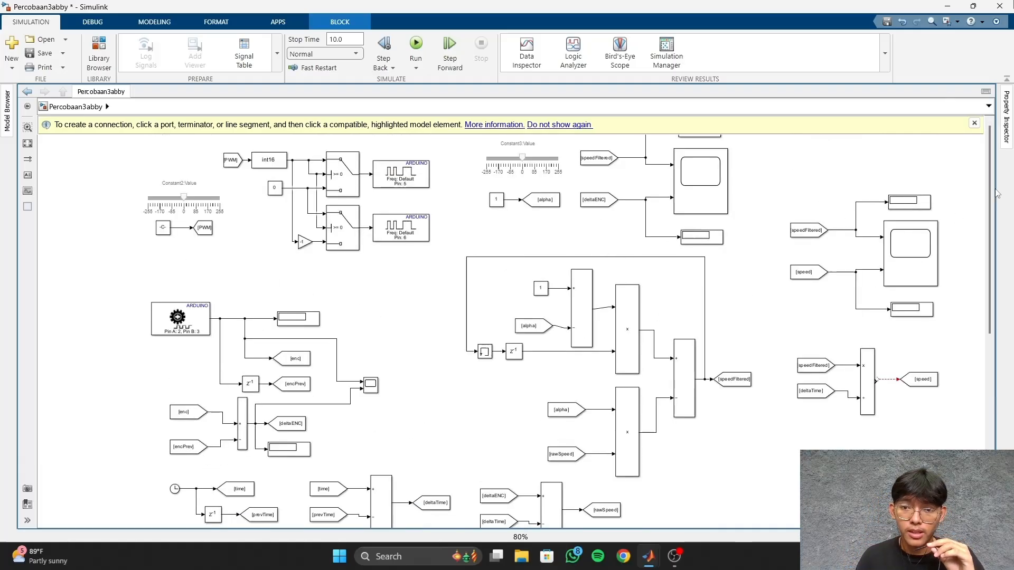
pyautogui.moveTo(989, 199); pyautogui.dragTo(990, 238)
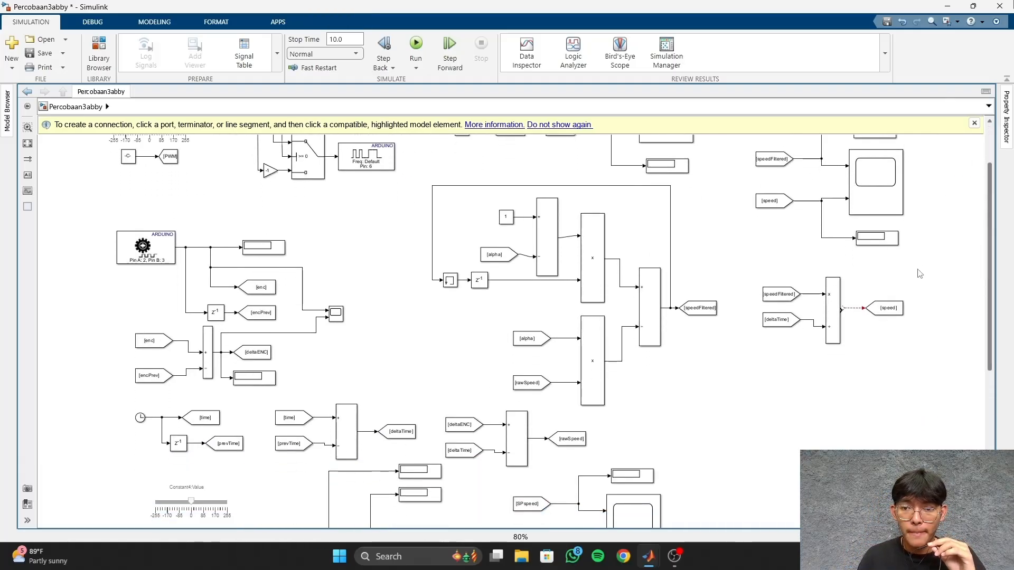
pyautogui.click(876, 315)
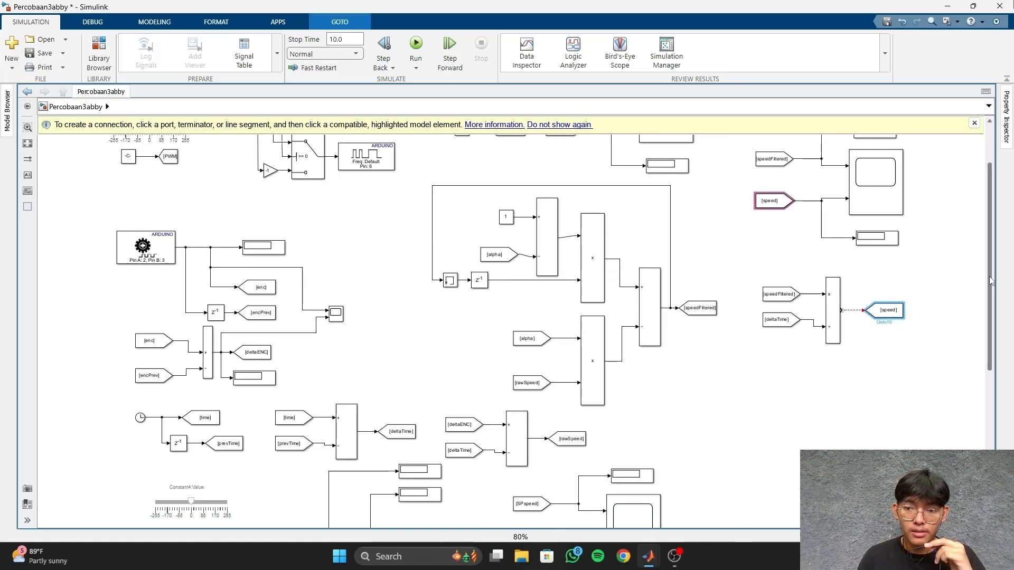
pyautogui.scroll(-4, 983, 376)
pyautogui.moveTo(982, 377); pyautogui.dragTo(976, 429)
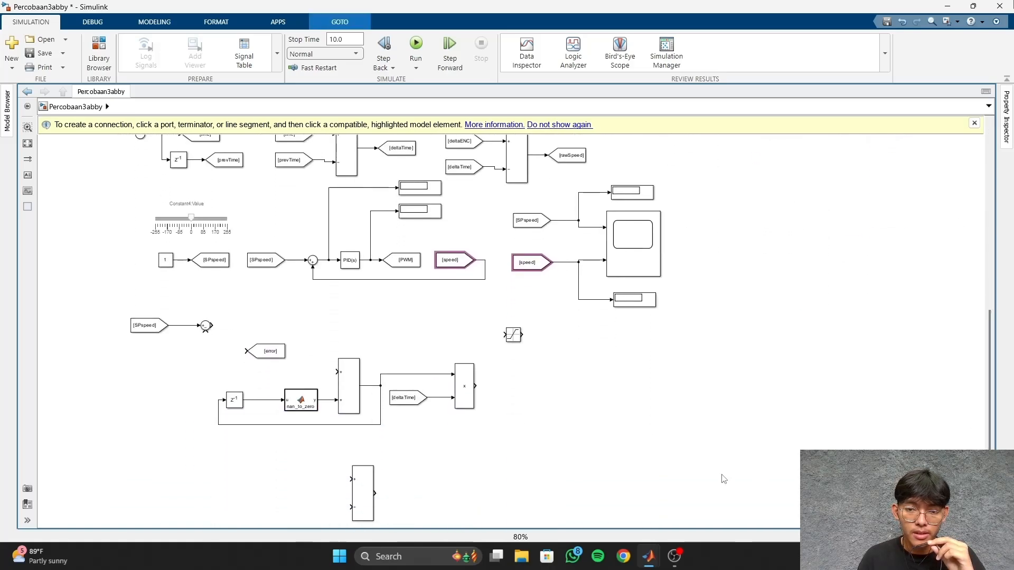
pyautogui.click(721, 476)
pyautogui.moveTo(148, 252); pyautogui.dragTo(222, 277)
pyautogui.doubleClick(209, 226)
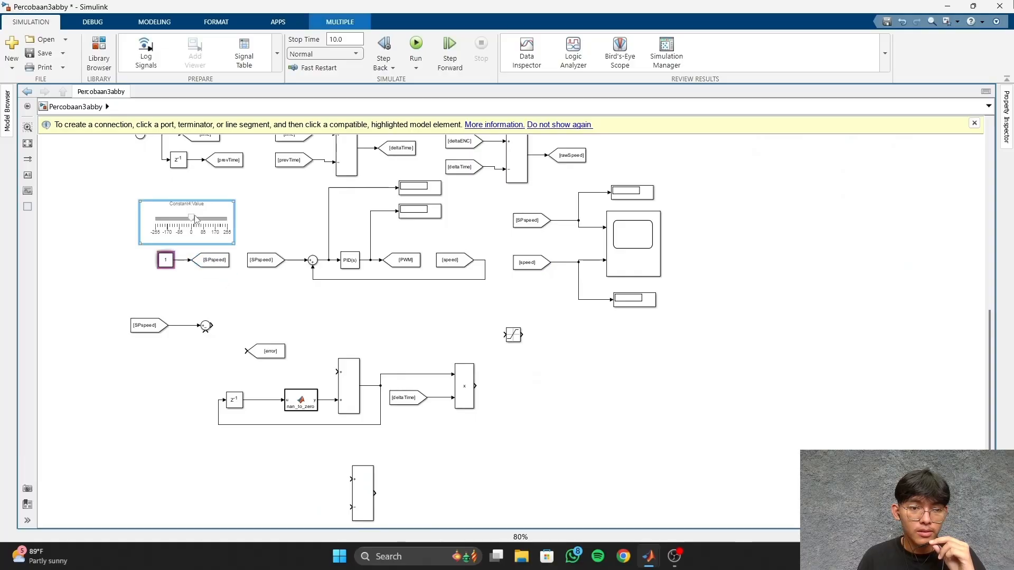
pyautogui.hotkey('ctrl', 'z')
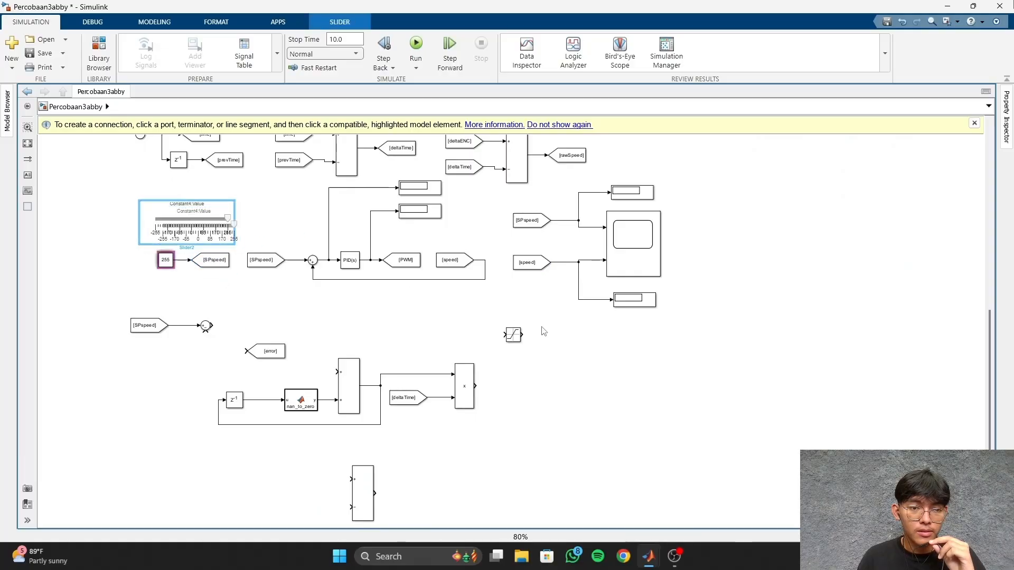
pyautogui.doubleClick(200, 217)
pyautogui.click(470, 87)
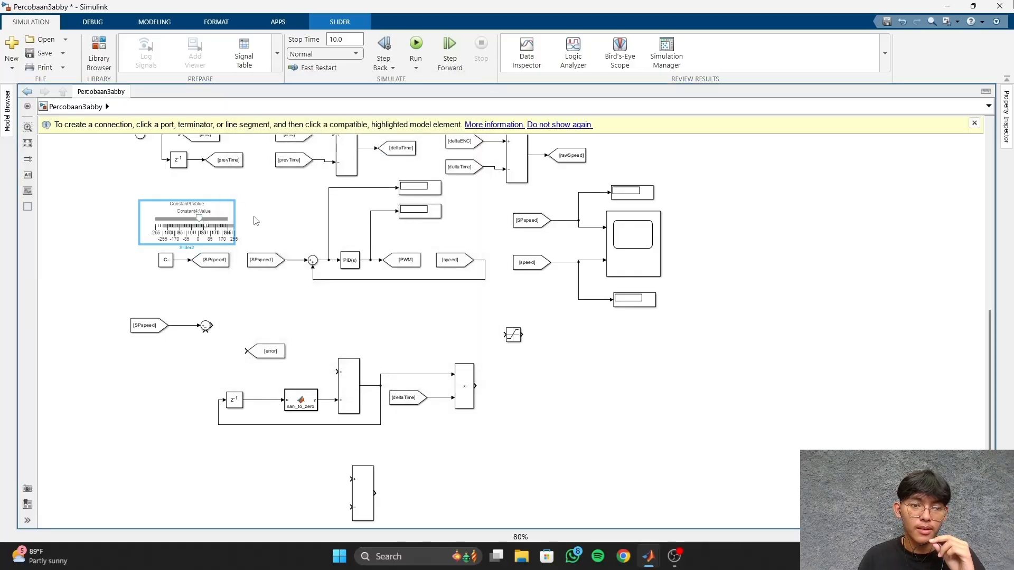
pyautogui.moveTo(201, 226); pyautogui.dragTo(267, 276)
pyautogui.hotkey('ctrl', 'z')
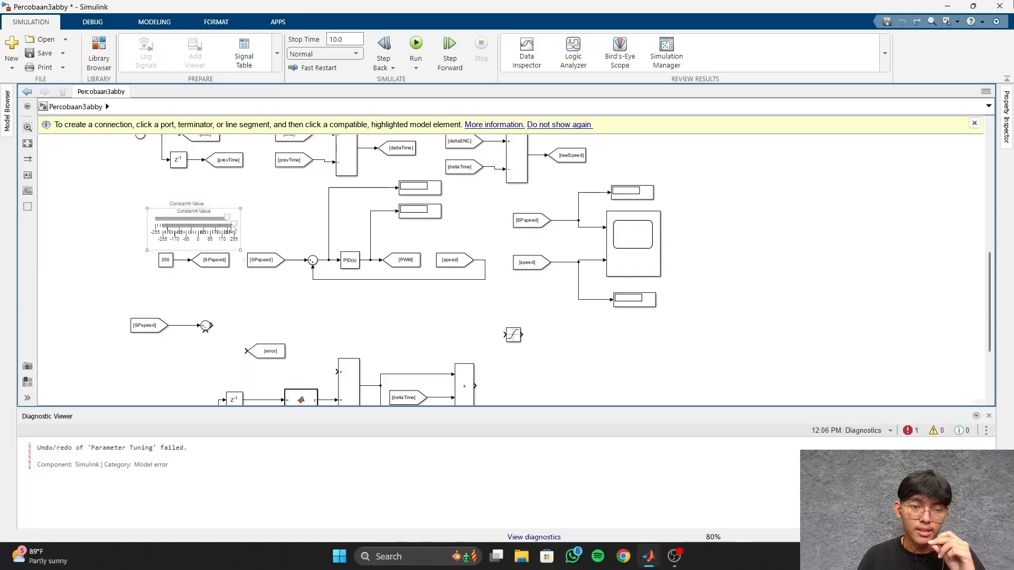
pyautogui.moveTo(233, 225); pyautogui.dragTo(212, 224)
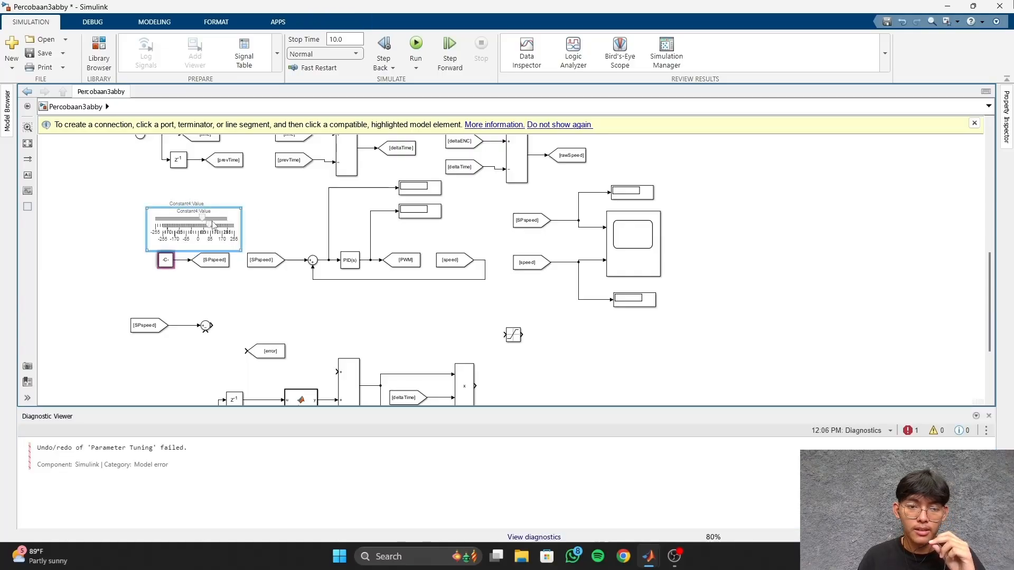
pyautogui.click(989, 417)
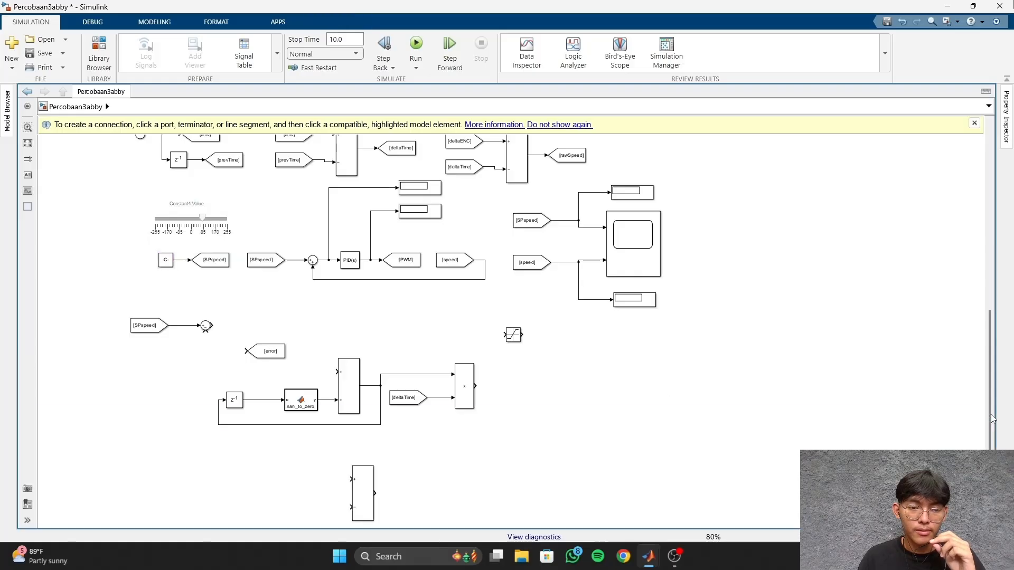
# Place a copy of the Constant4 slider, its Constant and the [SPspeed] Goto block below the speed scope, leaving their parameters as copied.
pyautogui.moveTo(127, 197); pyautogui.dragTo(241, 299)
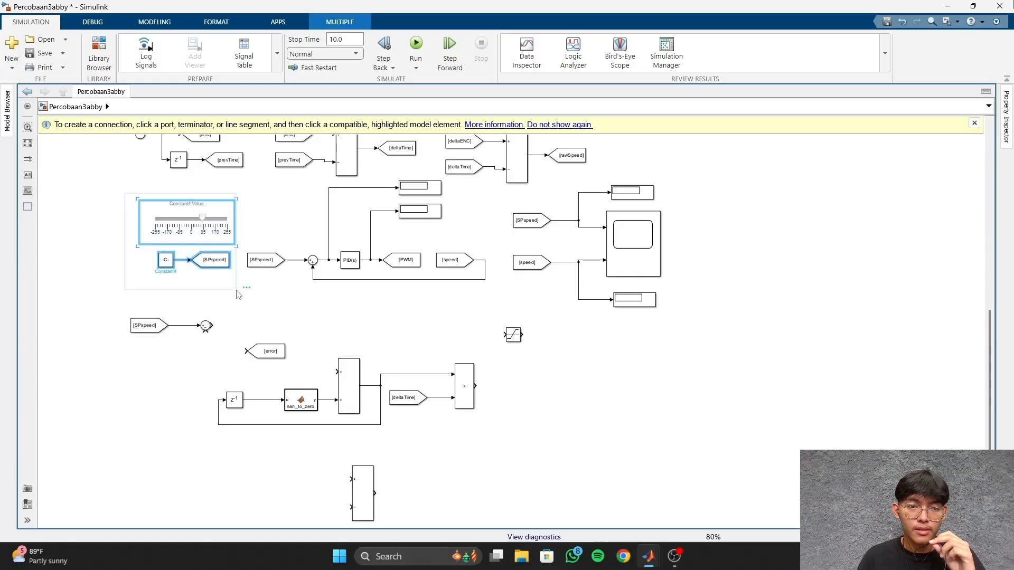
pyautogui.moveTo(208, 246); pyautogui.dragTo(642, 386)
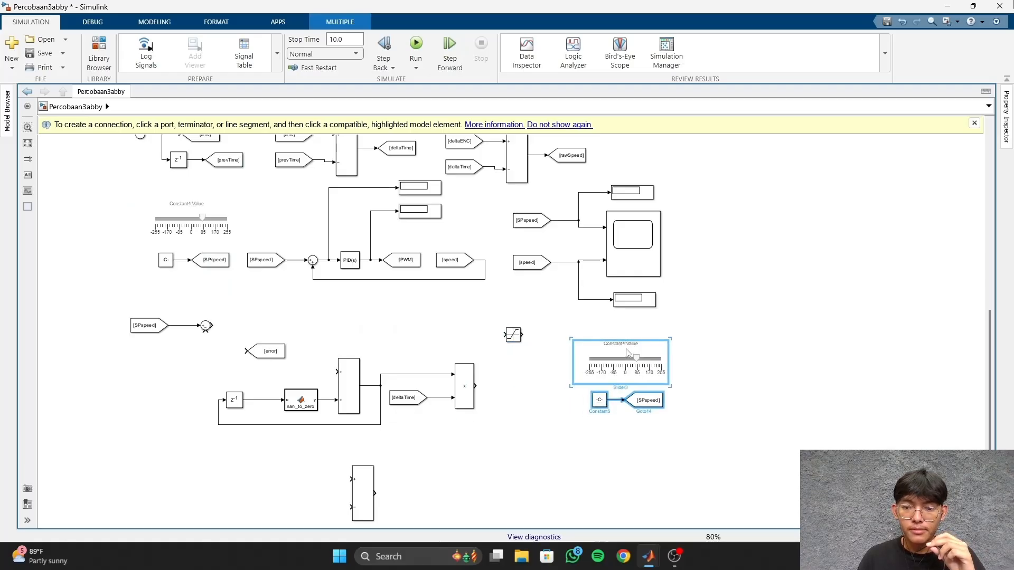
pyautogui.doubleClick(621, 364)
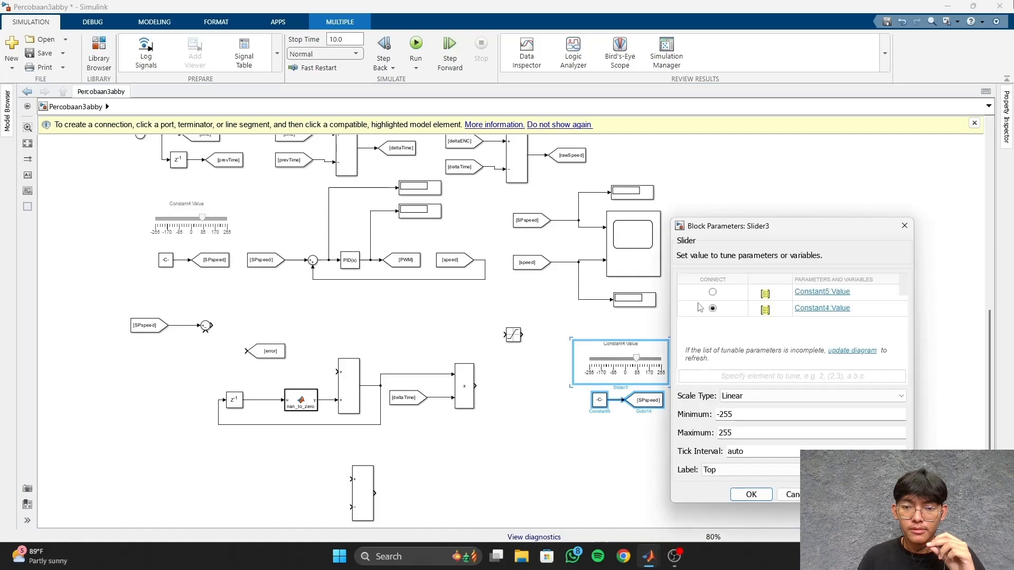
pyautogui.click(905, 226)
pyautogui.doubleClick(600, 400)
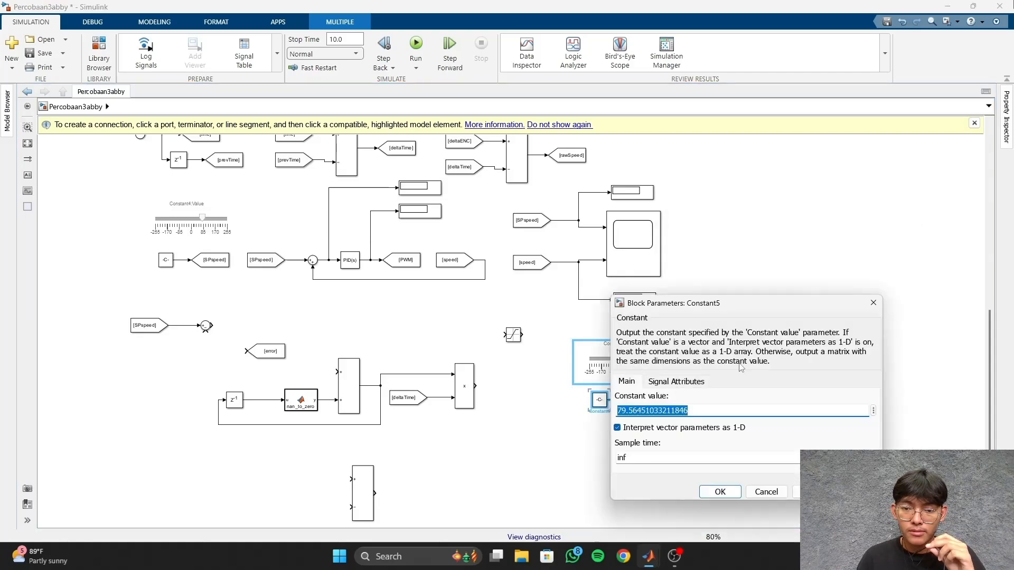
pyautogui.click(873, 303)
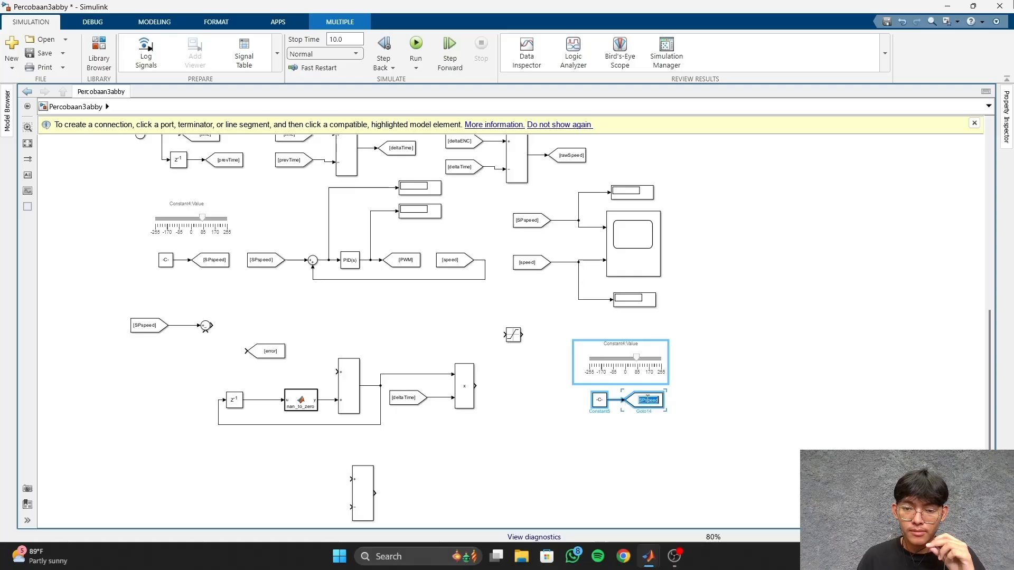
# Change the tag of the Goto block beside the copied Constant to Kp.
pyautogui.press('capslock')
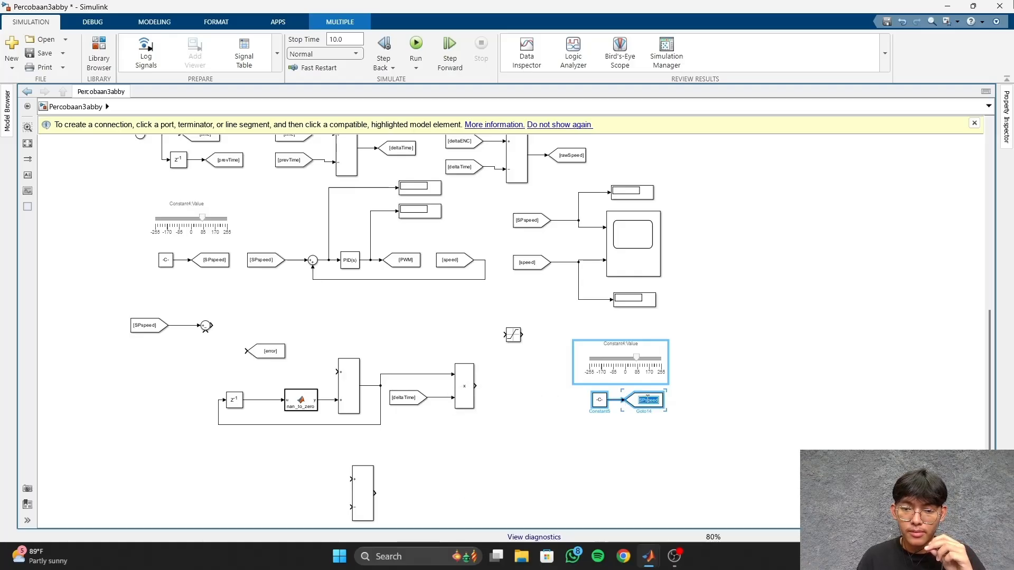
pyautogui.write('K')
pyautogui.press('capslock')
pyautogui.write('p')
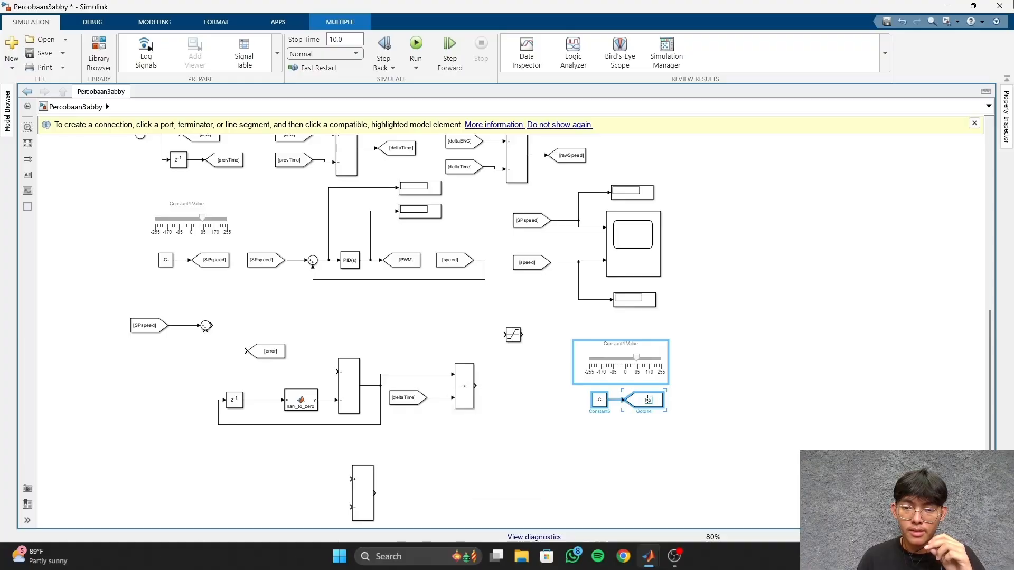
pyautogui.click(766, 405)
# Link the copied slider to the value of its own Constant5 block and rename that Constant Kp.
pyautogui.click(633, 376)
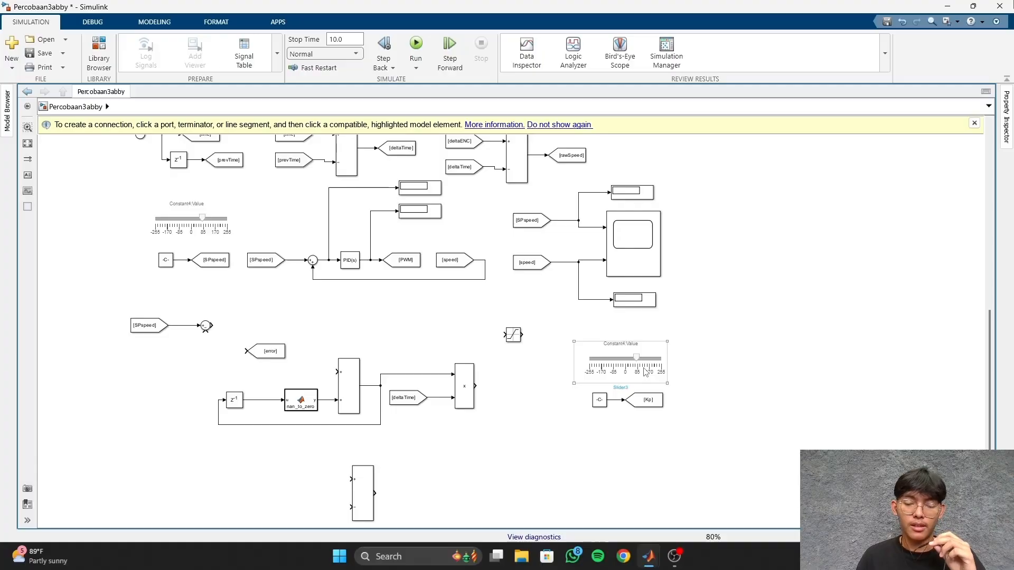
pyautogui.doubleClick(615, 376)
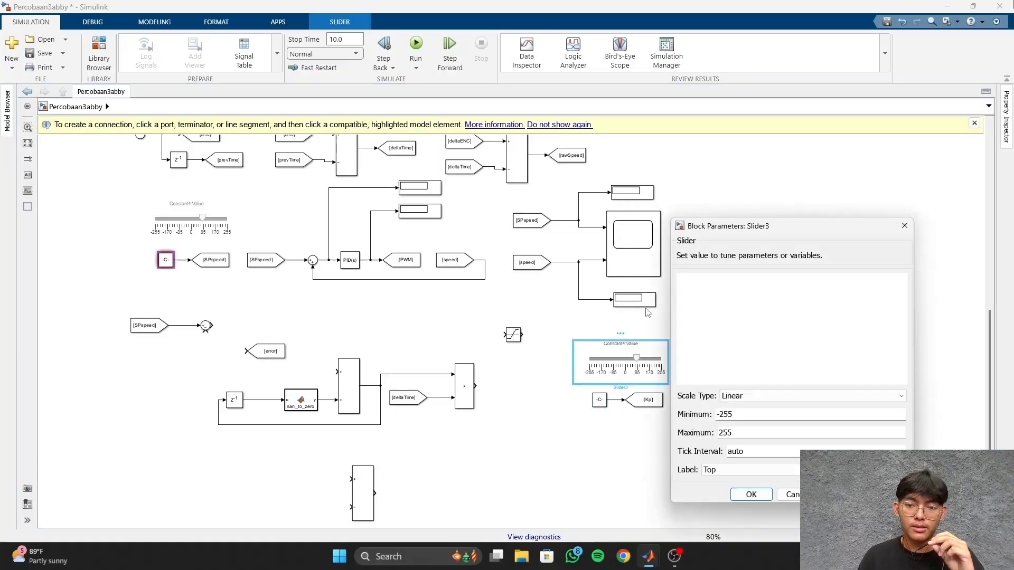
pyautogui.click(600, 400)
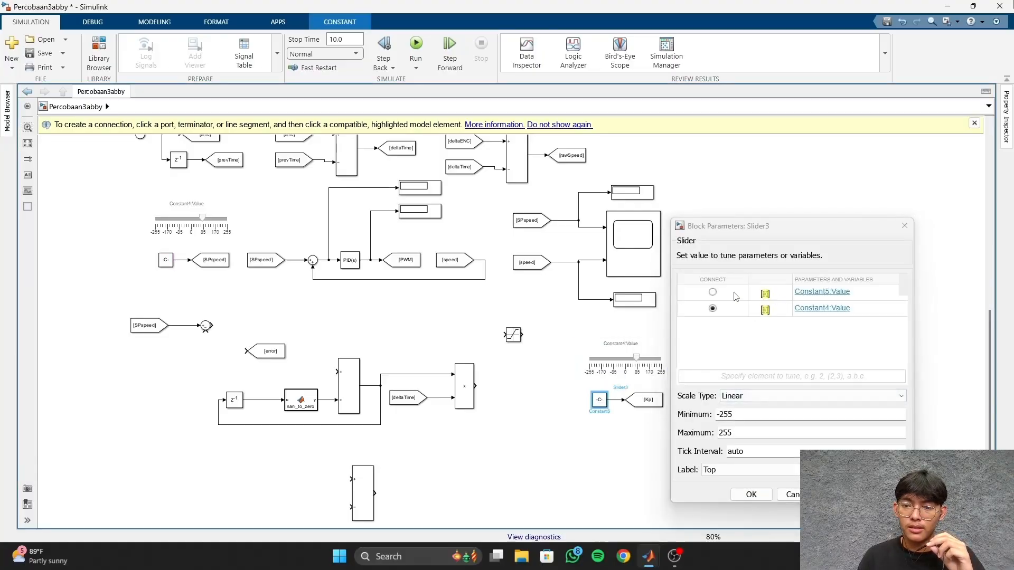
pyautogui.click(765, 498)
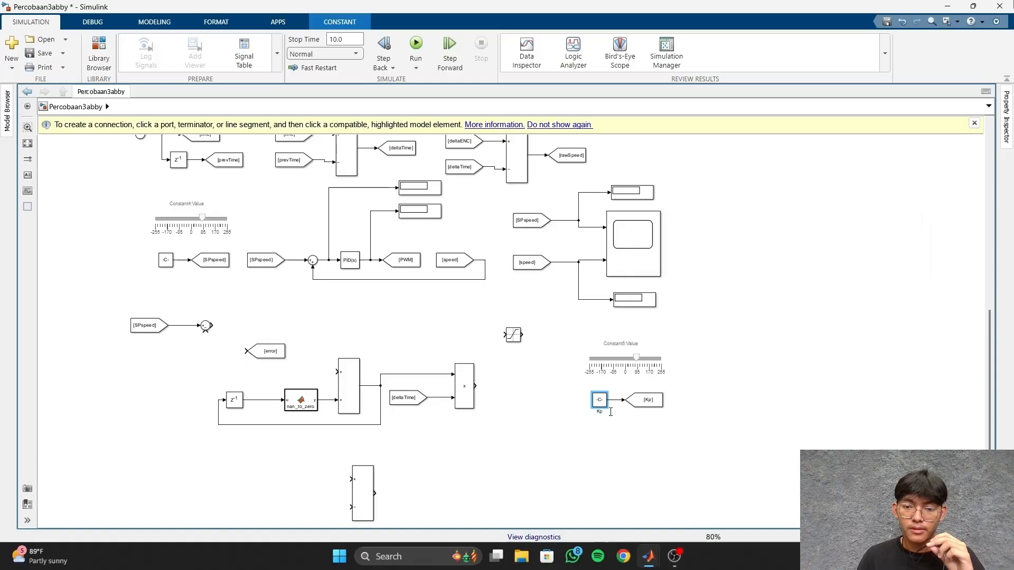
pyautogui.doubleClick(621, 353)
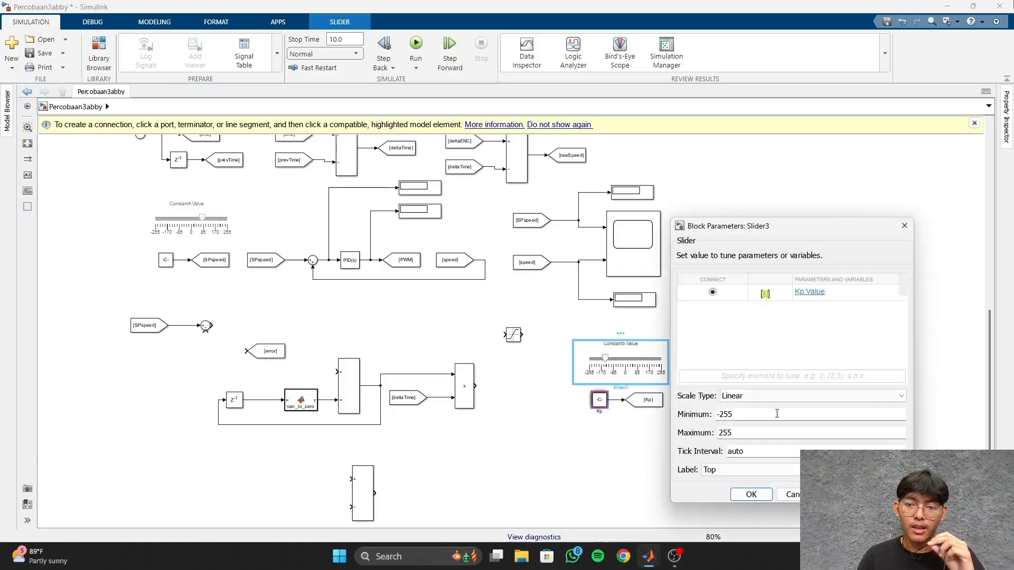
pyautogui.click(751, 494)
# Move the Kp slider, its Constant and the [Kp] Goto together to the empty area beyond the speed scope.
pyautogui.moveTo(610, 363); pyautogui.dragTo(623, 363)
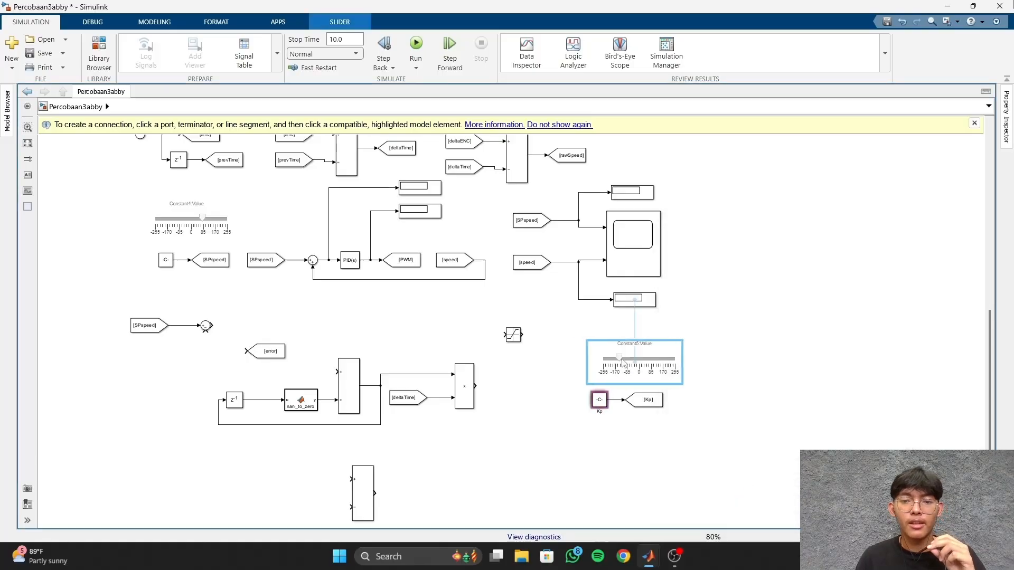
pyautogui.moveTo(564, 331); pyautogui.dragTo(695, 437)
pyautogui.moveTo(666, 370); pyautogui.dragTo(811, 278)
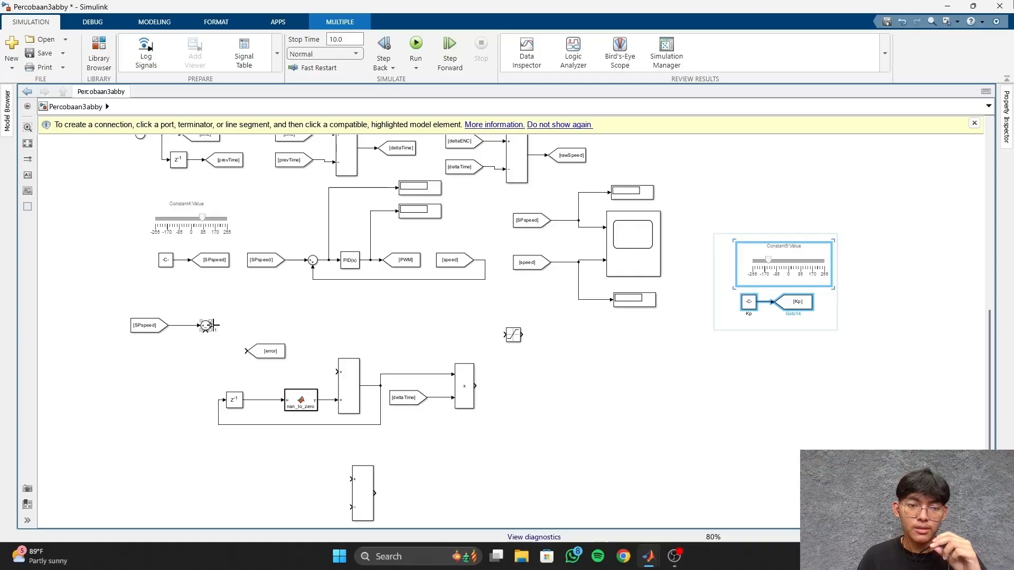
# Wire the error sum's output to the [error] Goto and the integral adder's first input, and move the delay closer to nan_to_zero.
pyautogui.moveTo(210, 326); pyautogui.dragTo(246, 351)
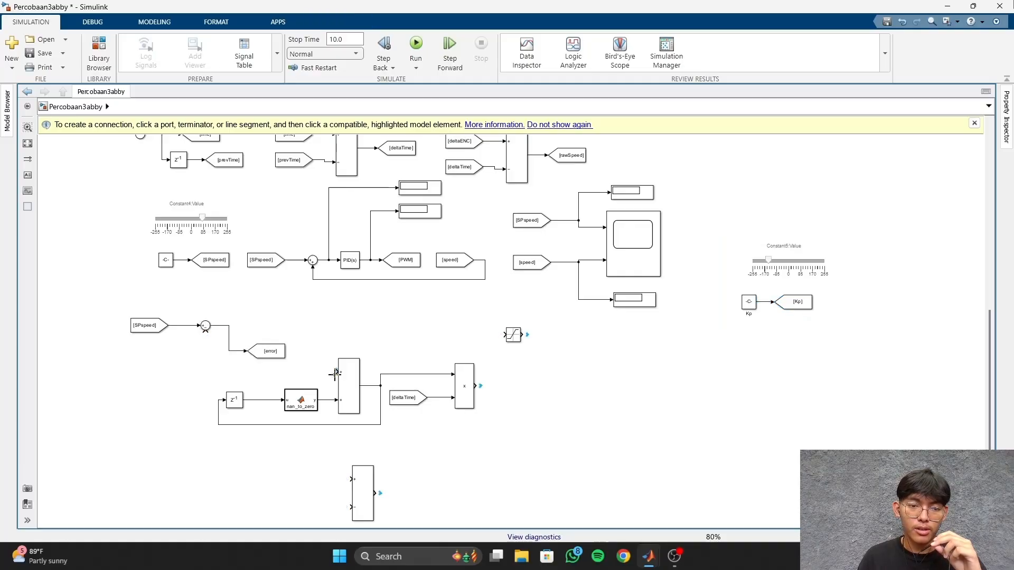
pyautogui.moveTo(335, 374); pyautogui.dragTo(255, 400)
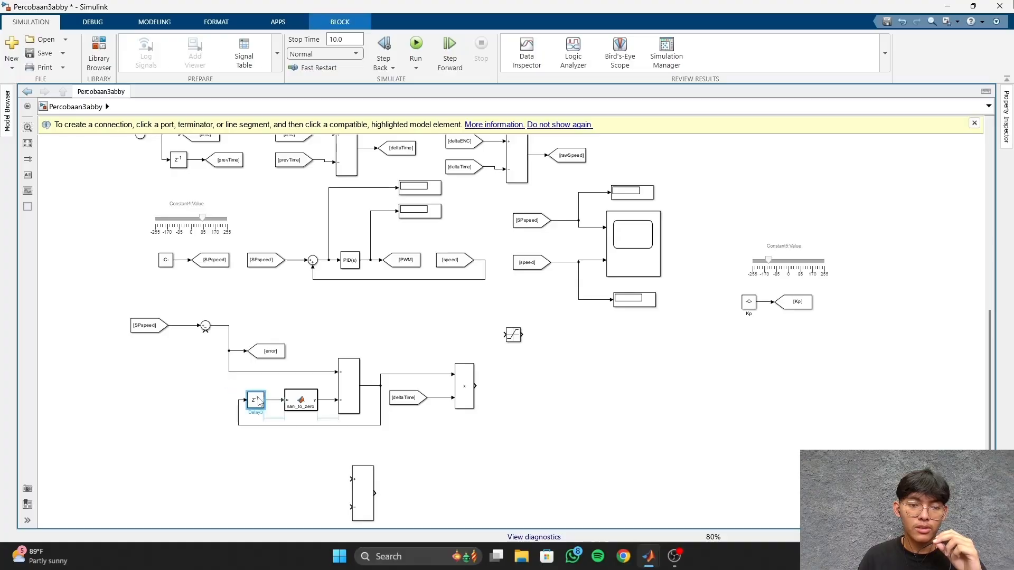
pyautogui.click(545, 477)
# Copy the delay in front of the lower subtraction block and wire the error signal to that block both directly and through the delay.
pyautogui.click(259, 405)
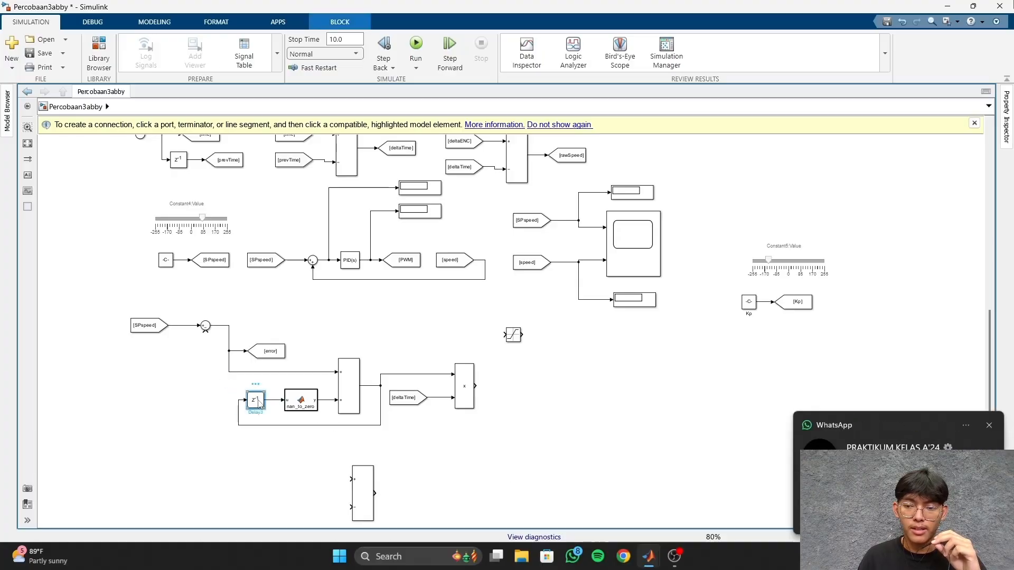
pyautogui.moveTo(259, 404); pyautogui.dragTo(293, 509)
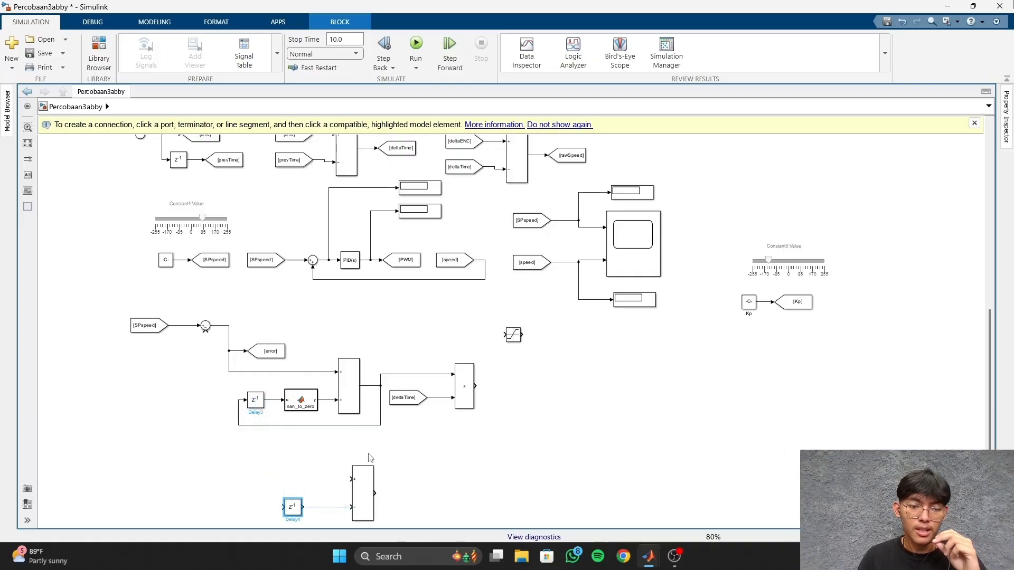
pyautogui.moveTo(364, 488); pyautogui.dragTo(348, 489)
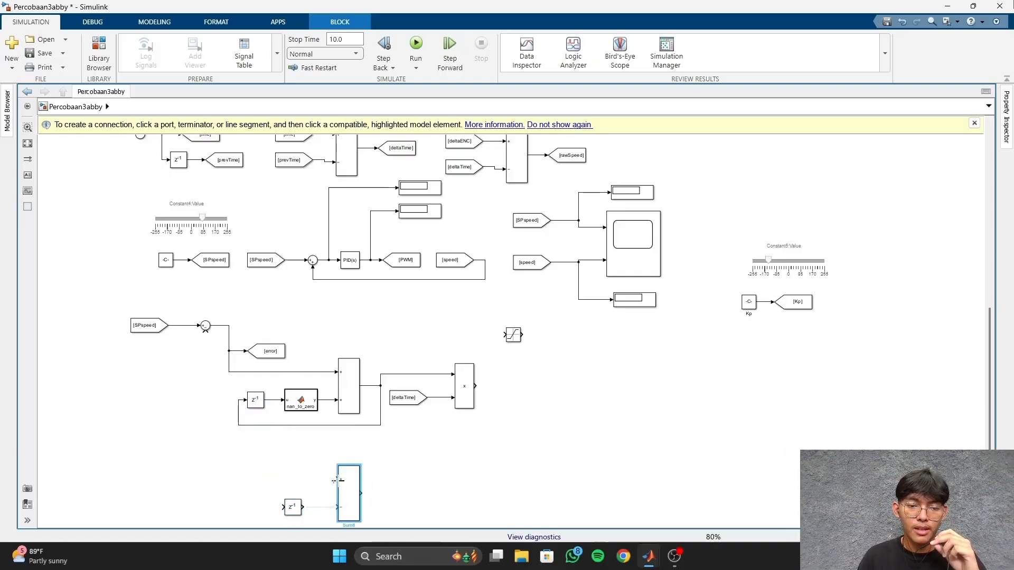
pyautogui.moveTo(283, 508); pyautogui.dragTo(229, 371)
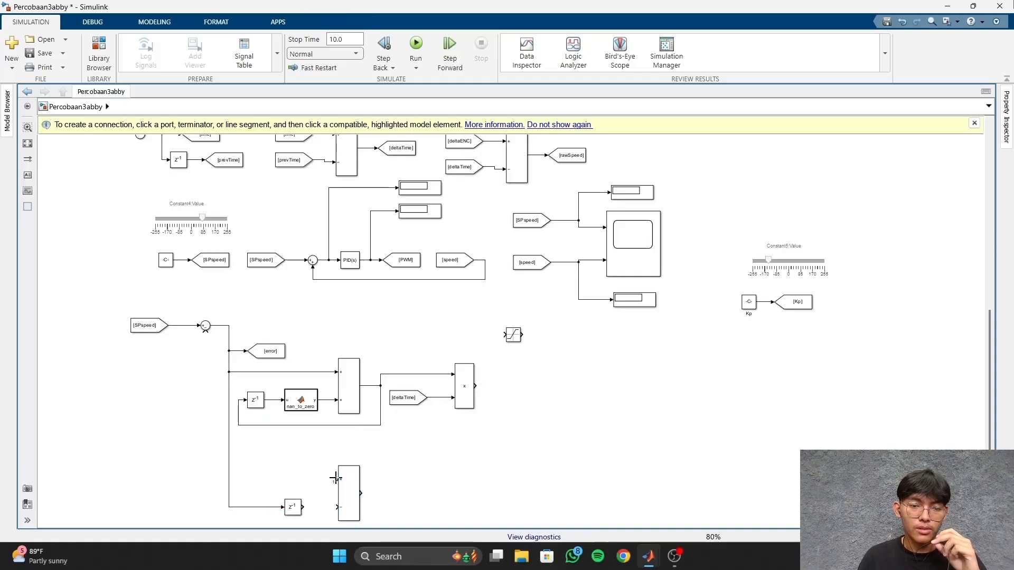
pyautogui.moveTo(336, 478); pyautogui.dragTo(228, 479)
pyautogui.moveTo(303, 507); pyautogui.dragTo(337, 508)
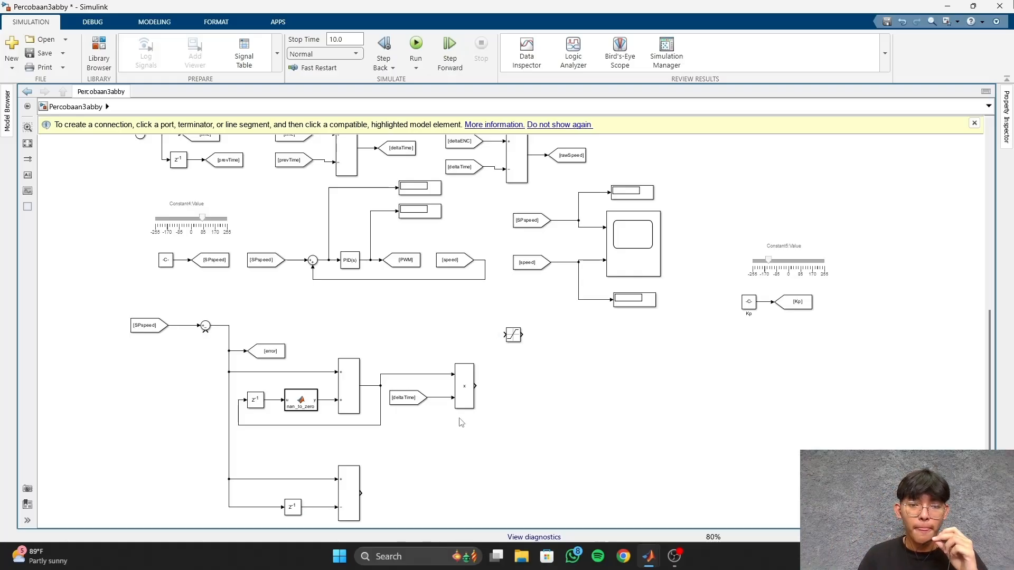
# Place a copy of the integral multiplication block beside the lower subtraction block and set its inputs to one multiply and one divide.
pyautogui.click(466, 399)
pyautogui.hotkey('ctrl', 'c')
pyautogui.hotkey('ctrl', 'v')
pyautogui.moveTo(469, 403); pyautogui.dragTo(435, 510)
pyautogui.doubleClick(434, 507)
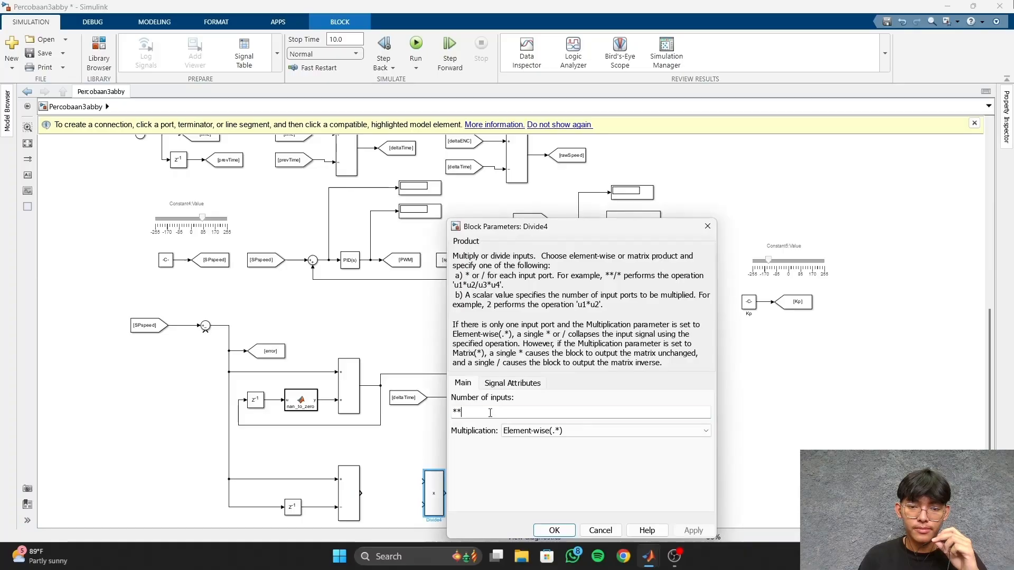
pyautogui.press('Return')
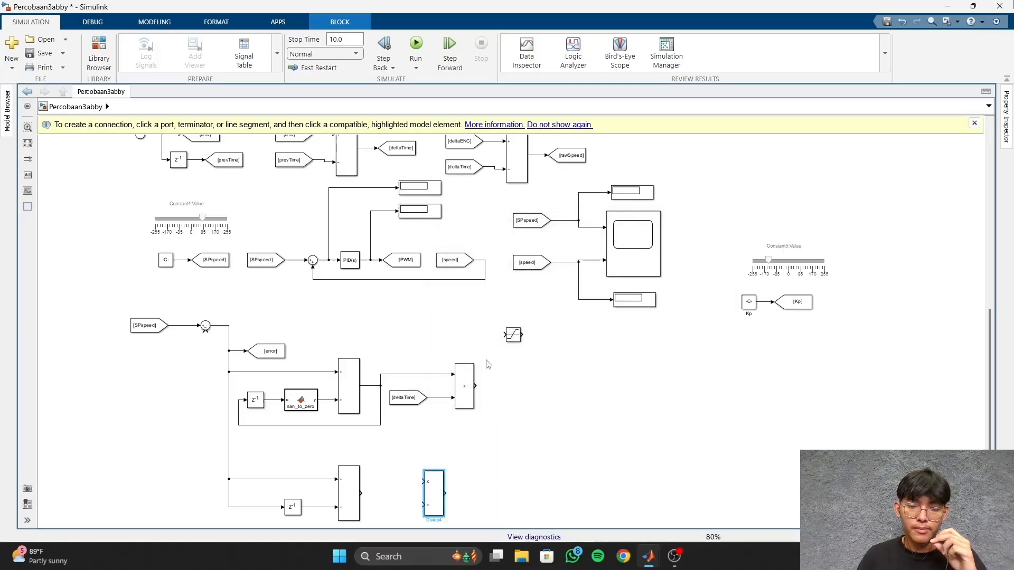
# Feed the divide block with the subtraction's output and a copied [deltaTime] tag, and move the integral multiplication block closer to its inputs.
pyautogui.moveTo(407, 404)
pyautogui.mouseDown()
pyautogui.moveTo(391, 504)
pyautogui.moveTo(423, 481)
pyautogui.mouseUp()
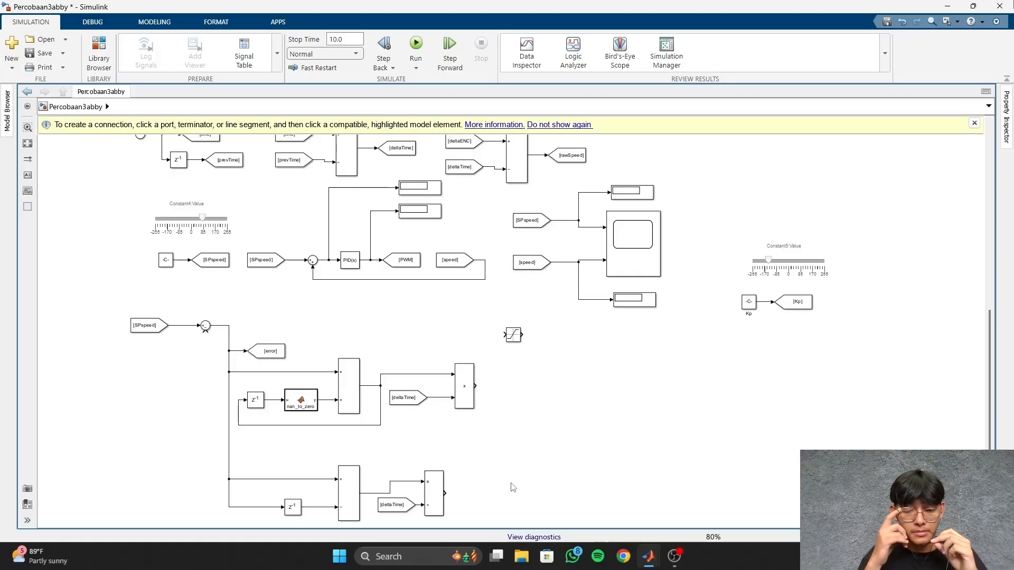
pyautogui.moveTo(464, 387); pyautogui.dragTo(414, 400)
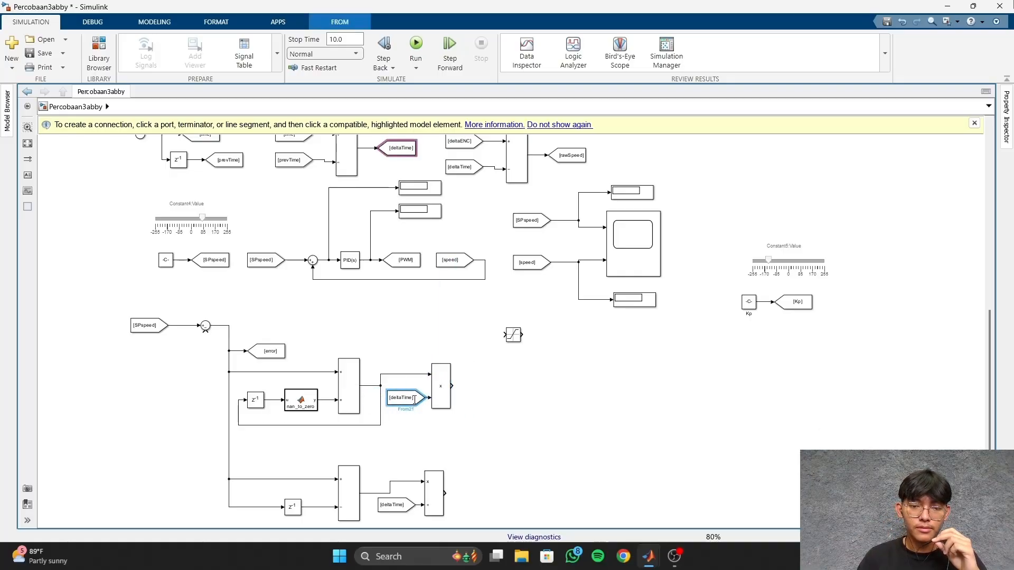
pyautogui.click(580, 391)
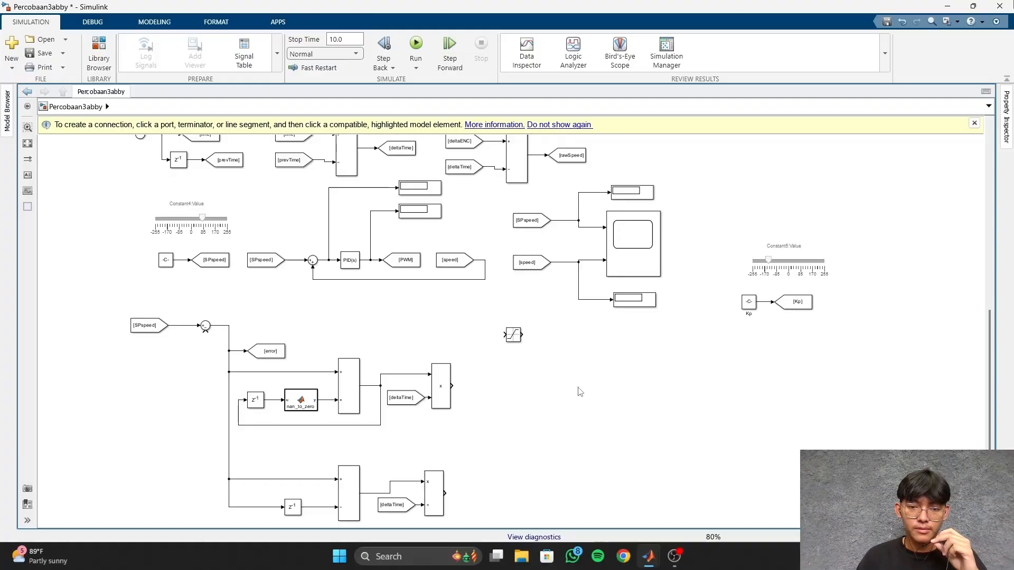
pyautogui.click(754, 307)
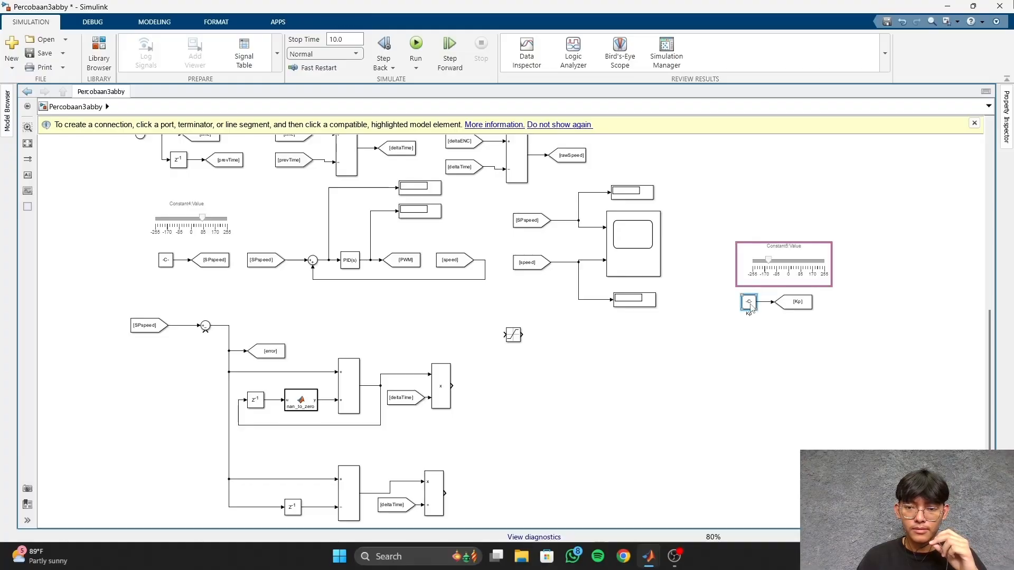
pyautogui.hotkey('ctrl', 'c')
pyautogui.hotkey('ctrl', 'v')
pyautogui.moveTo(758, 315); pyautogui.dragTo(734, 368)
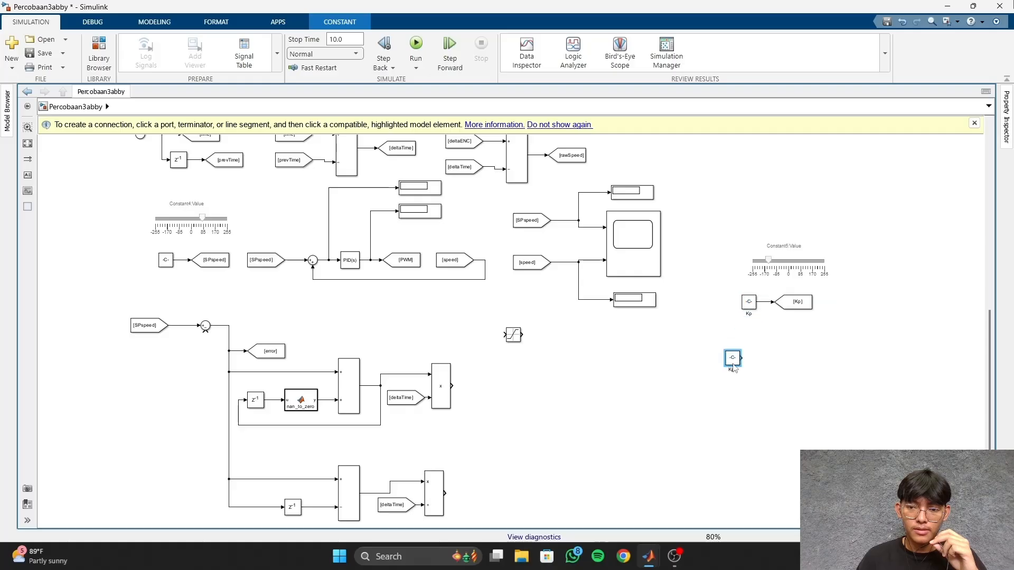
pyautogui.press('Delete')
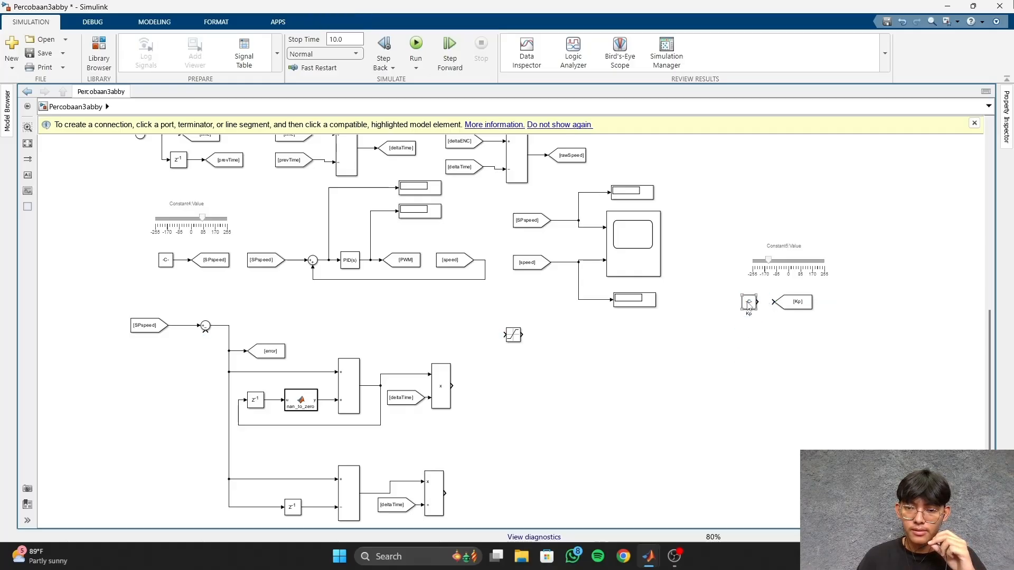
# Build the proportional branch from the Kp Constant, a copied multiplication block and the Saturation block, wiring them in sequence.
pyautogui.moveTo(749, 301); pyautogui.dragTo(499, 369)
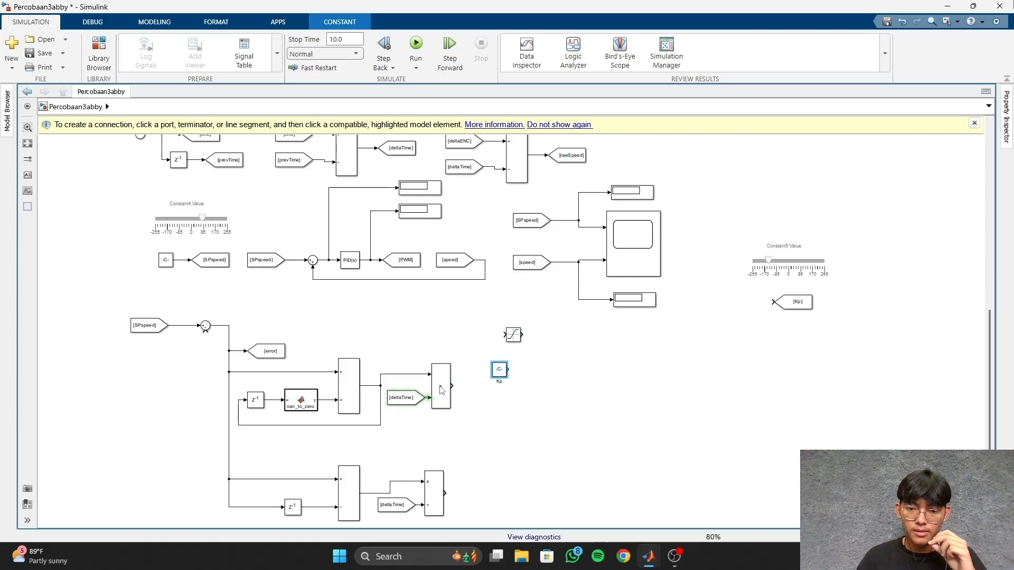
pyautogui.moveTo(442, 389); pyautogui.dragTo(575, 342)
pyautogui.click(510, 333)
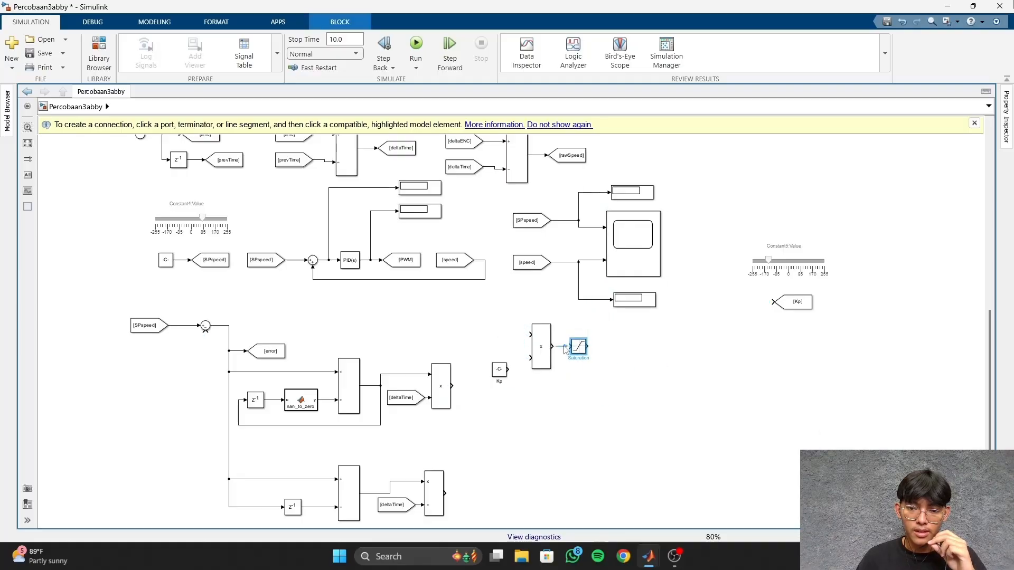
pyautogui.moveTo(501, 375); pyautogui.dragTo(504, 365)
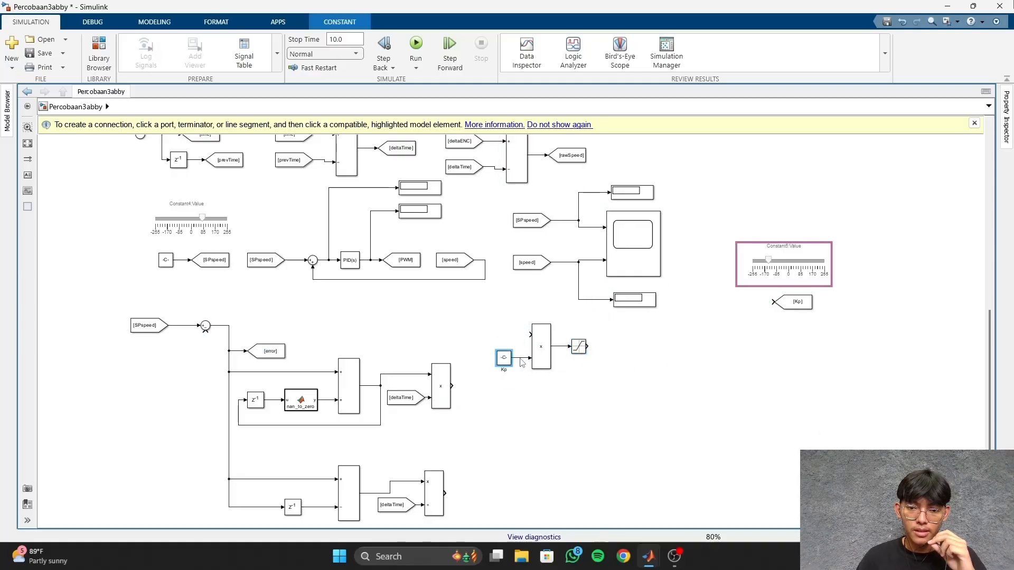
# Wire the error signal to the first input of the Kp multiplication block and align the block with that line.
pyautogui.moveTo(531, 335); pyautogui.dragTo(233, 325)
pyautogui.click(541, 348)
pyautogui.moveTo(540, 345); pyautogui.dragTo(228, 325)
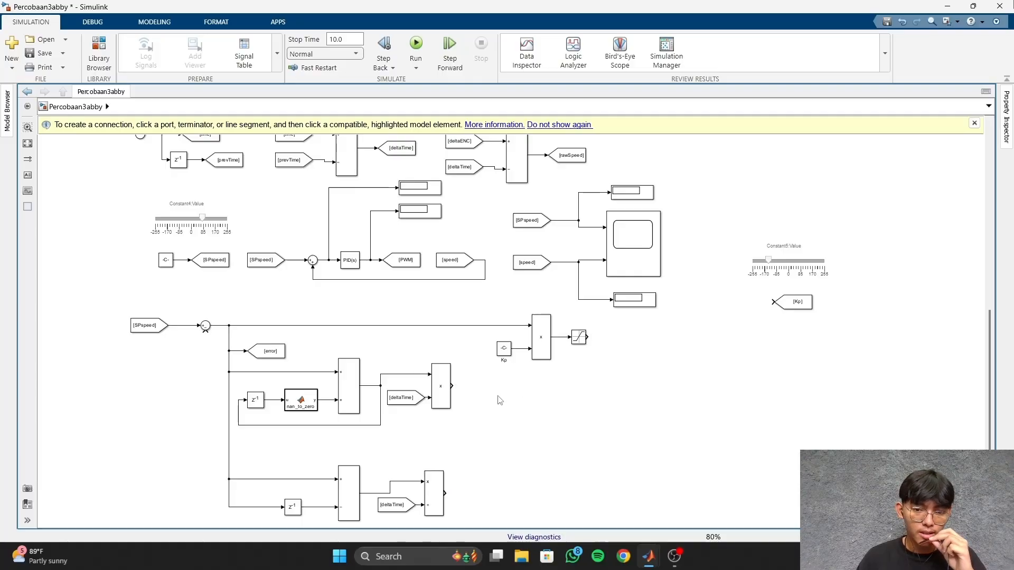
# Copy the Kp Constant, its multiplication block and the Saturation block, and place the copies level with the integral branch.
pyautogui.moveTo(503, 300); pyautogui.dragTo(544, 344)
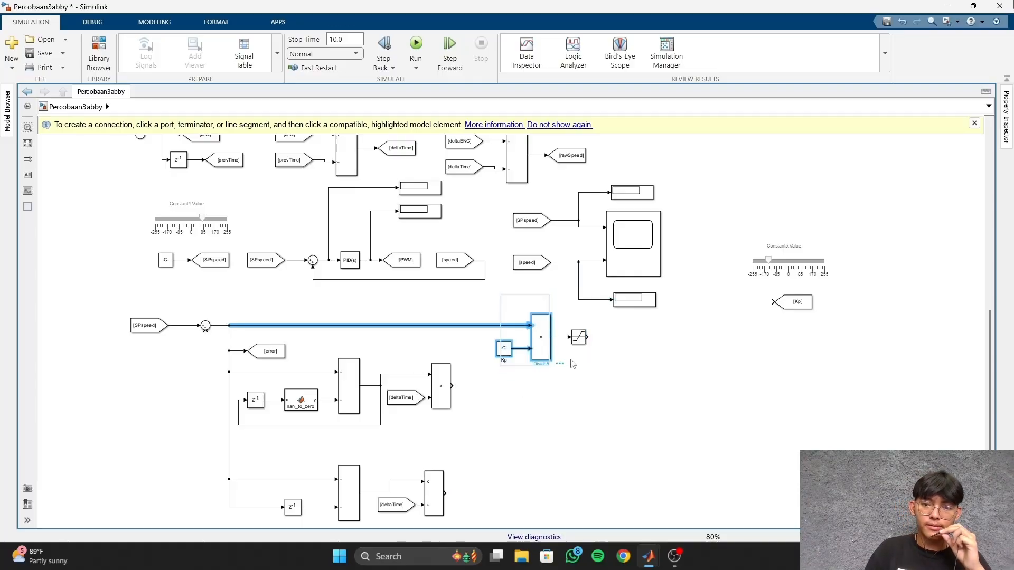
pyautogui.click(540, 343)
pyautogui.click(502, 351)
pyautogui.click(579, 339)
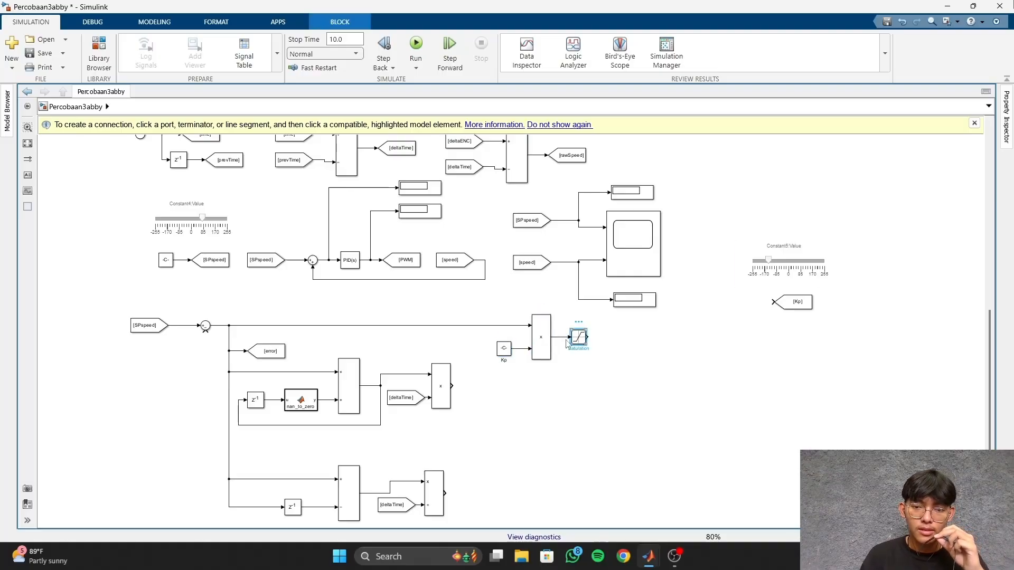
pyautogui.keyDown('shift'); pyautogui.click(545, 347); pyautogui.keyUp('shift')
pyautogui.keyDown('shift'); pyautogui.click(505, 357); pyautogui.keyUp('shift')
pyautogui.hotkey('ctrl', 'v')
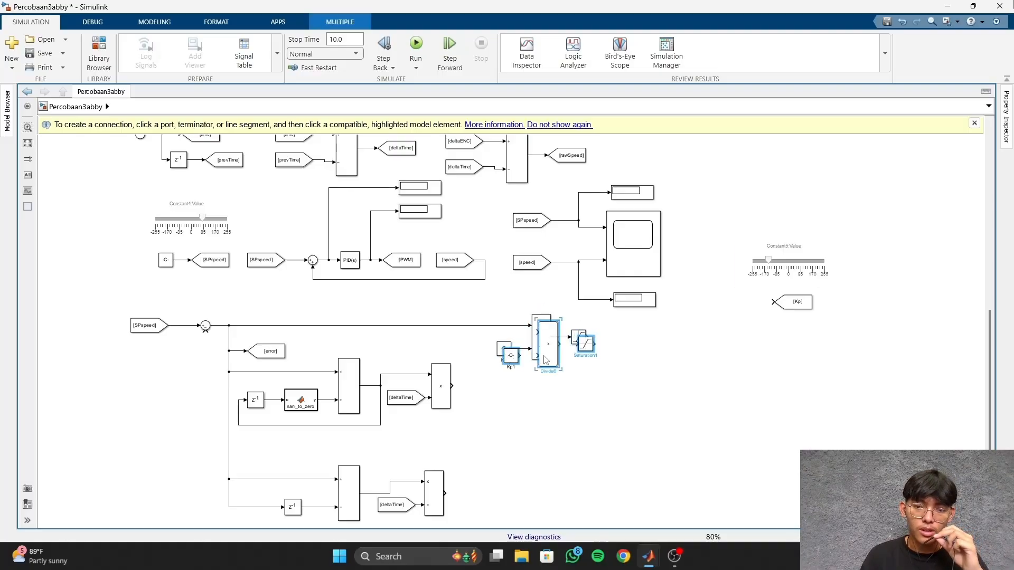
pyautogui.moveTo(544, 359); pyautogui.dragTo(536, 413)
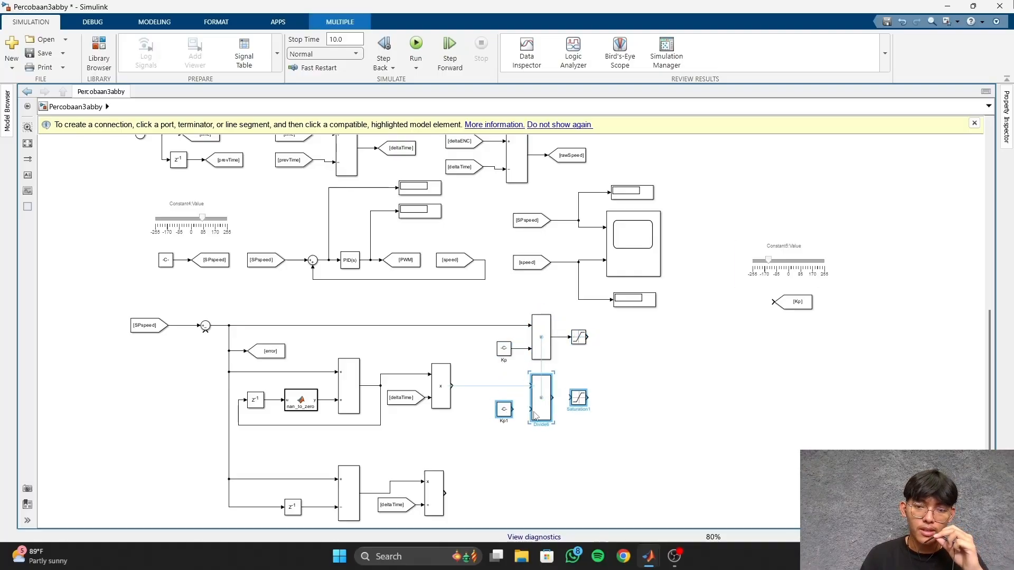
# Wire the integral branch's output and the copied Constant to the copied multiplication block, and rename the Constant Ki.
pyautogui.click(461, 387)
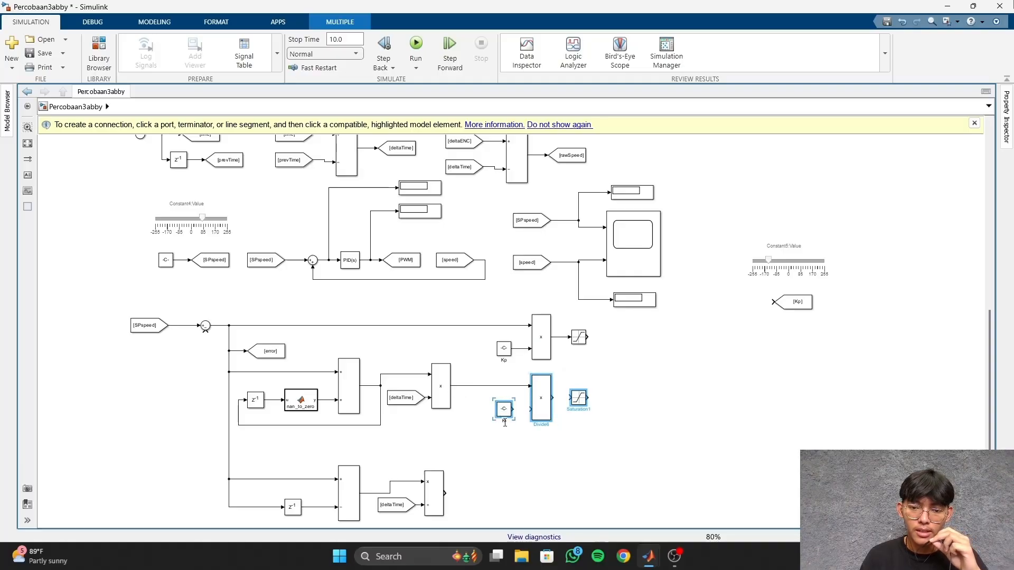
pyautogui.click(547, 461)
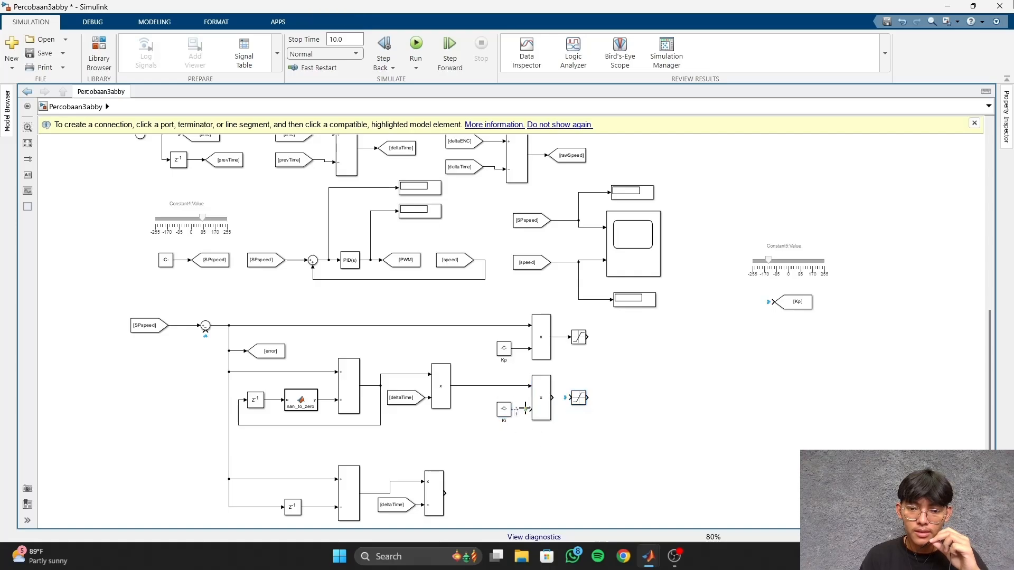
pyautogui.doubleClick(579, 337)
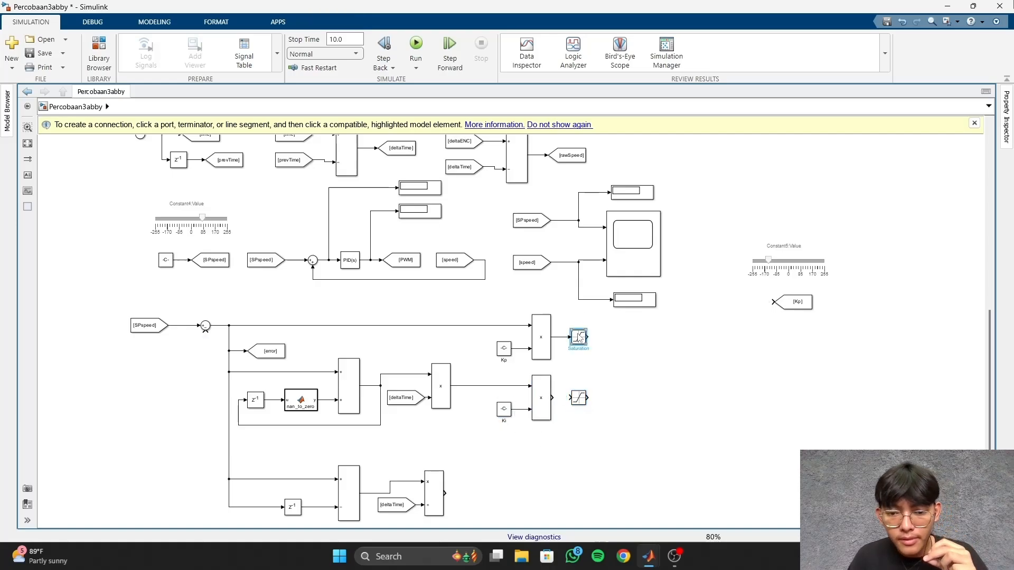
pyautogui.click(655, 300)
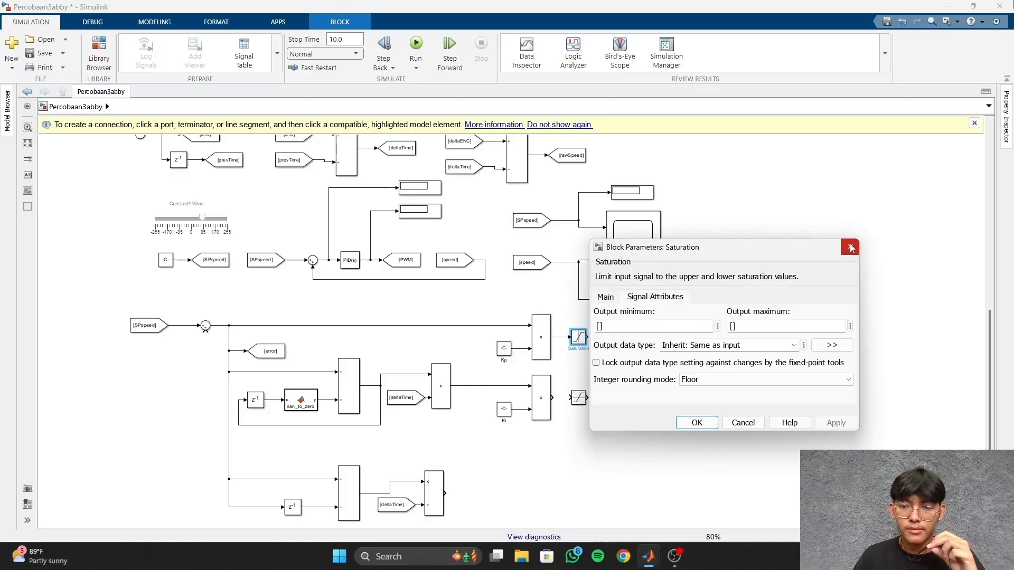
pyautogui.click(850, 247)
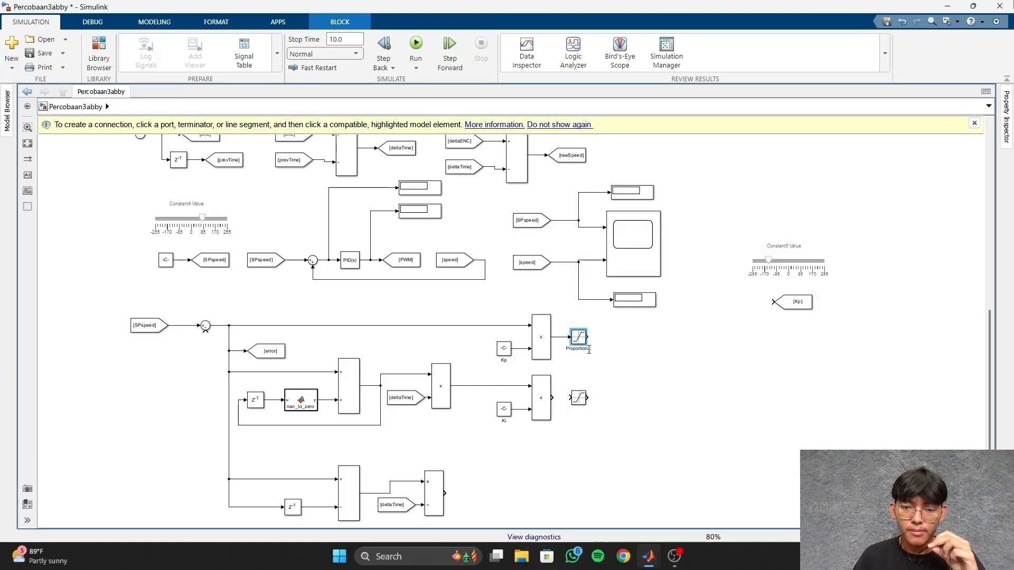
# Rename the Kp branch's Saturation block Proportional, and wire the Ki multiplication block to its Saturation block.
pyautogui.click(592, 351)
pyautogui.click(593, 348)
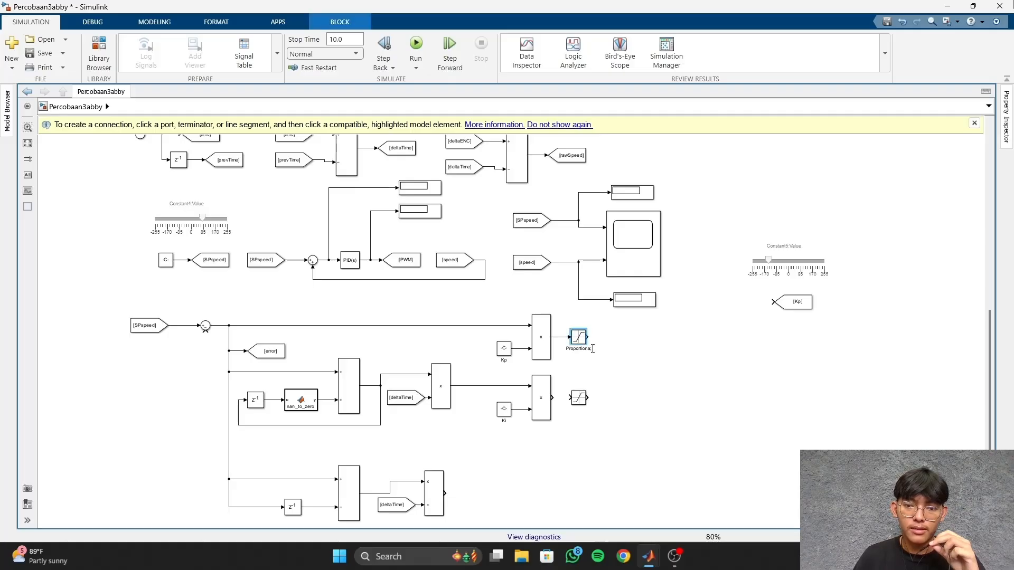
pyautogui.moveTo(571, 398); pyautogui.dragTo(553, 399)
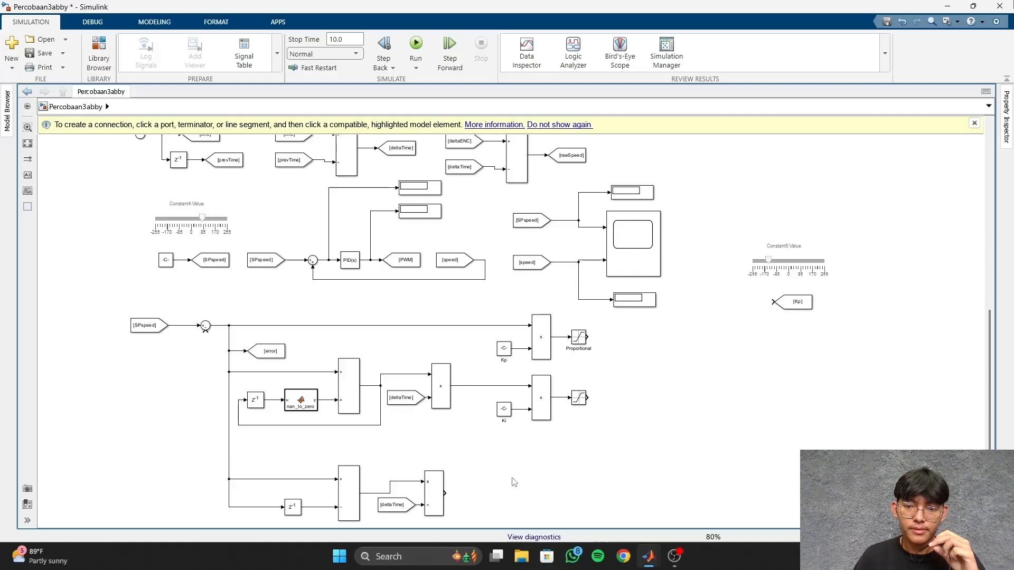
# Place a copy of the Constant, multiplication and Saturation chain beside the derivative branch and wire the branch's output to the copied multiplication block.
pyautogui.hotkey('ctrl', 'v')
pyautogui.moveTo(647, 470); pyautogui.dragTo(570, 488)
pyautogui.click(598, 472)
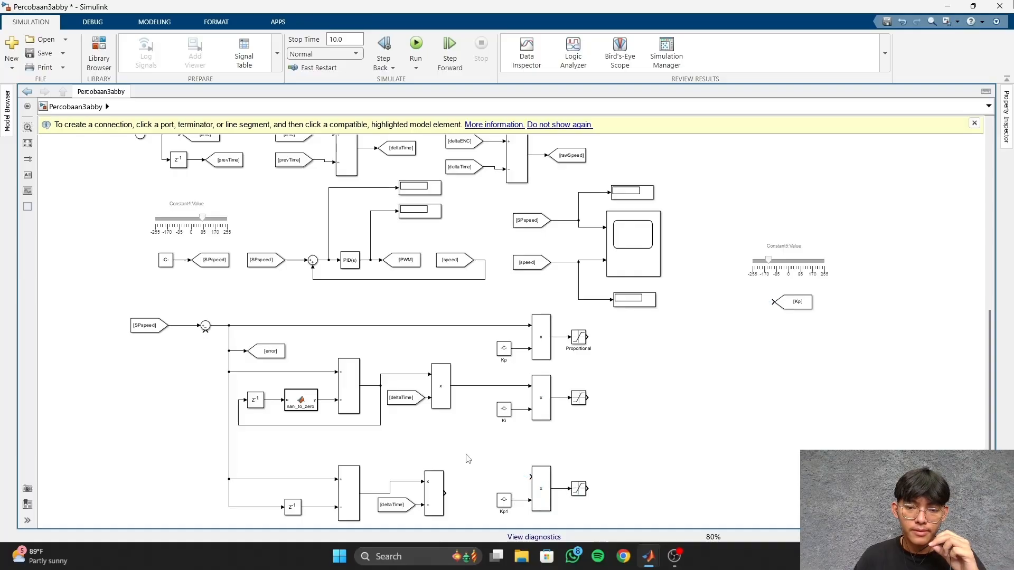
pyautogui.moveTo(466, 454); pyautogui.dragTo(595, 510)
pyautogui.moveTo(543, 486); pyautogui.dragTo(543, 502)
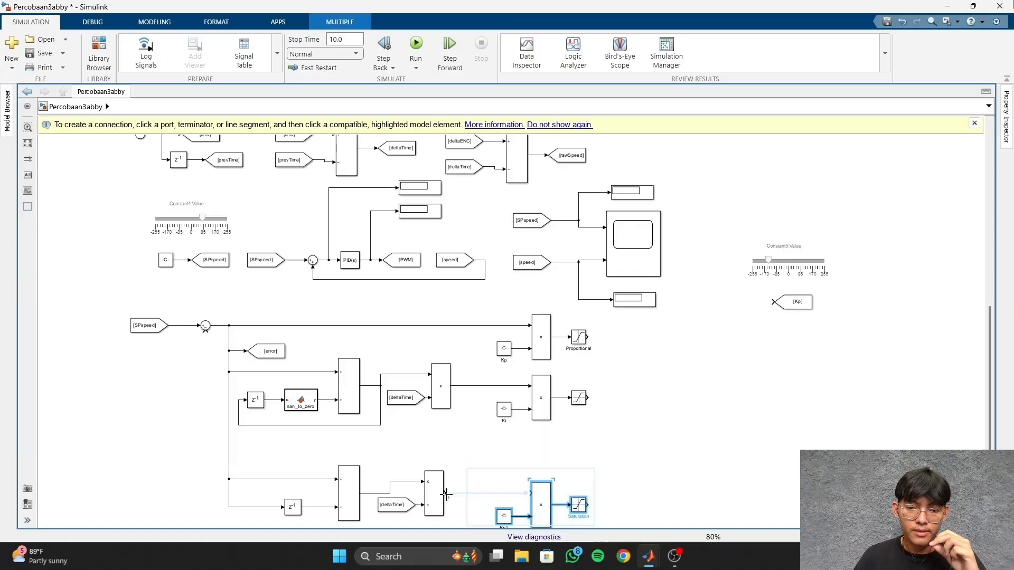
pyautogui.click(446, 495)
pyautogui.click(641, 477)
# Move the whole derivative branch up so it sits closer to the integral branch.
pyautogui.moveTo(991, 384); pyautogui.dragTo(992, 390)
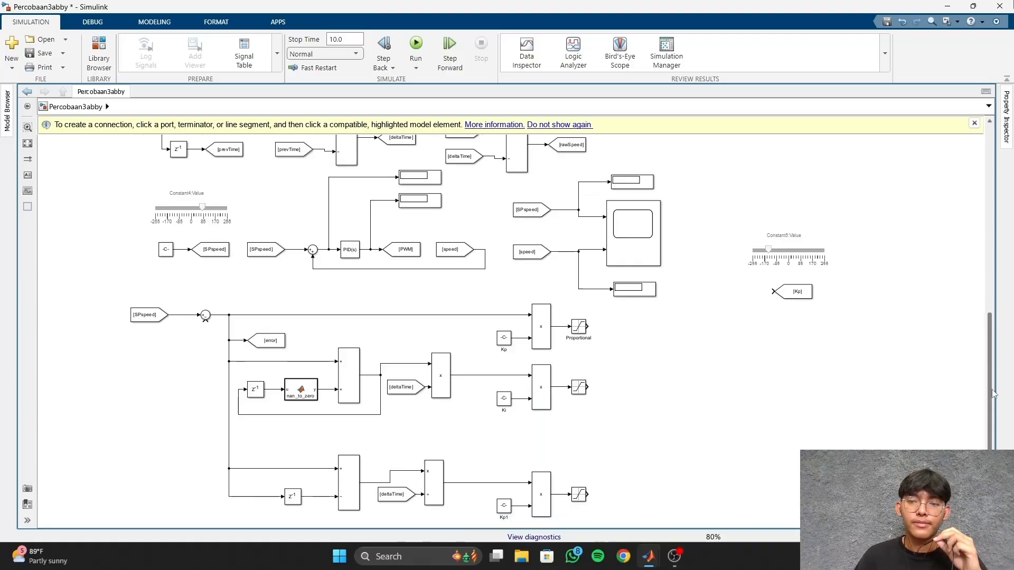
pyautogui.moveTo(208, 445); pyautogui.dragTo(609, 513)
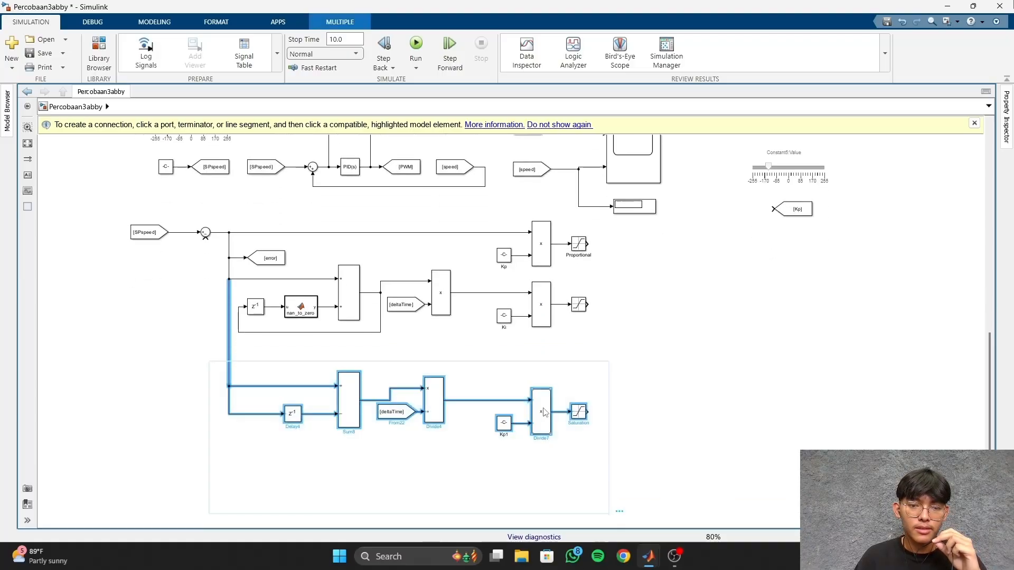
pyautogui.moveTo(544, 412); pyautogui.dragTo(544, 384)
# Rename the derivative branch's Constant Kd.
pyautogui.click(509, 423)
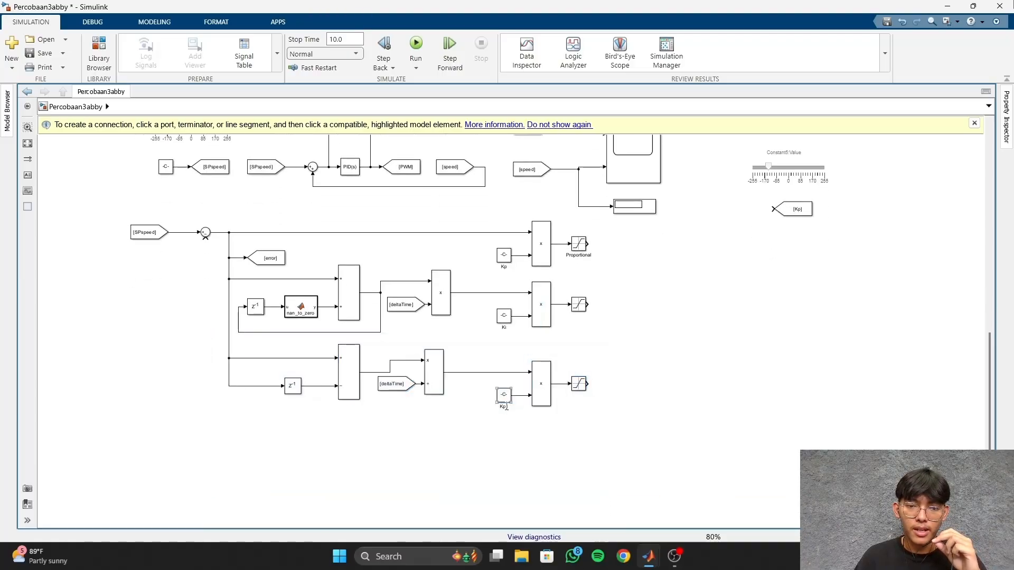
pyautogui.click(505, 404)
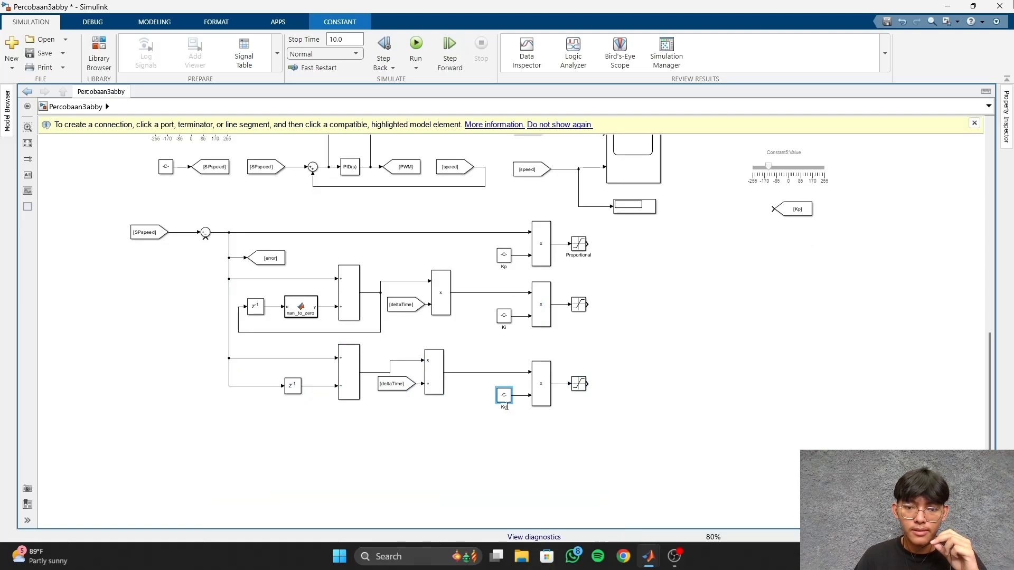
pyautogui.click(676, 400)
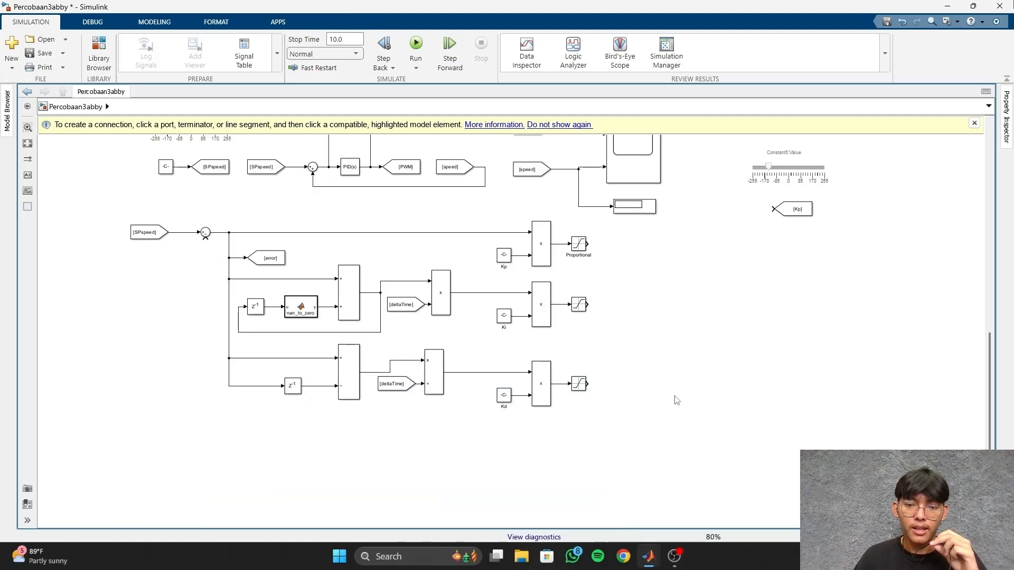
# Rename the Saturation block of the Ki branch Integral.
pyautogui.click(584, 313)
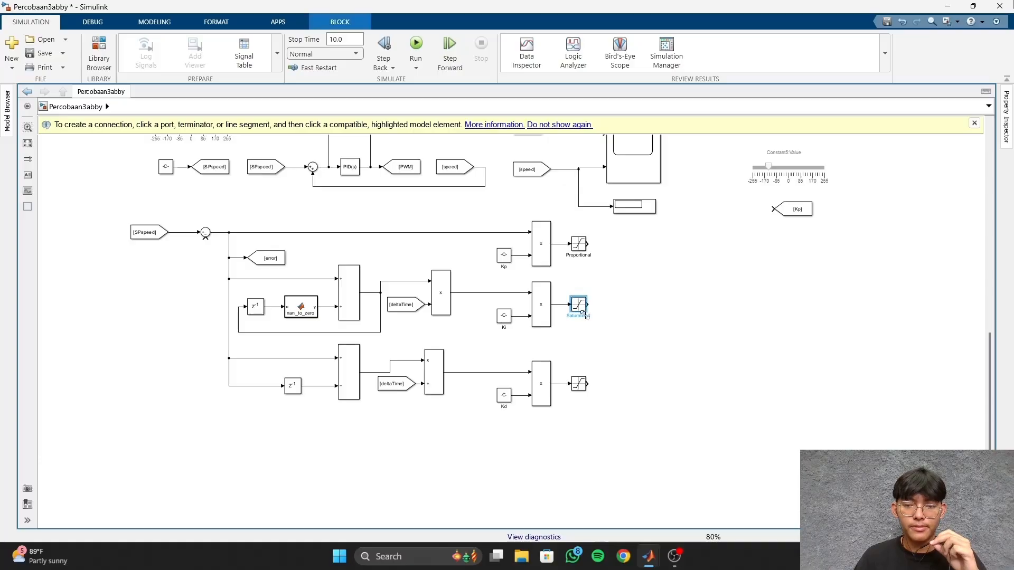
pyautogui.doubleClick(583, 316)
pyautogui.write('Integra')
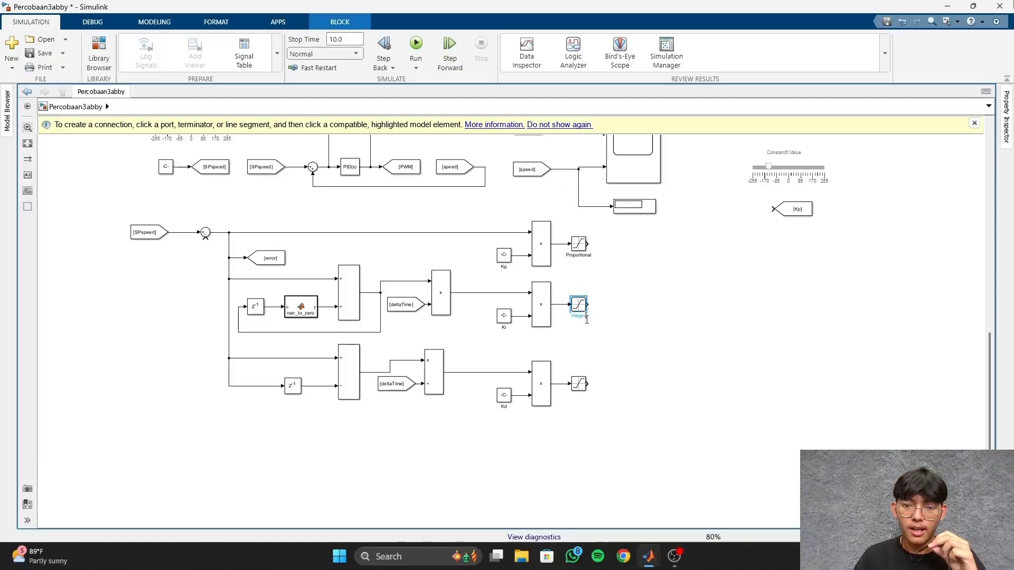
pyautogui.write('l')
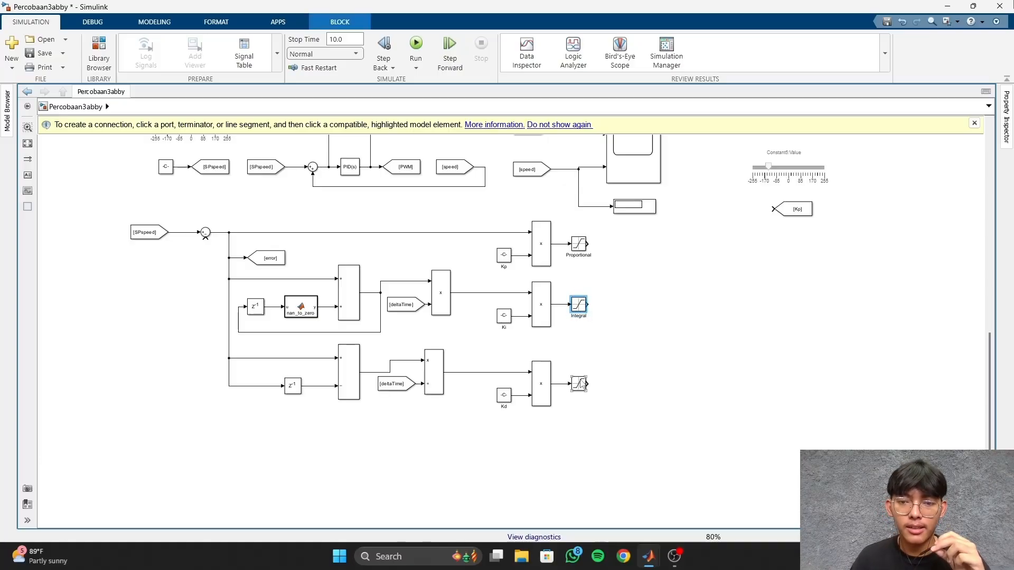
# Rename the Saturation block of the Kd branch Derivative.
pyautogui.doubleClick(579, 384)
pyautogui.press('Escape')
pyautogui.doubleClick(582, 395)
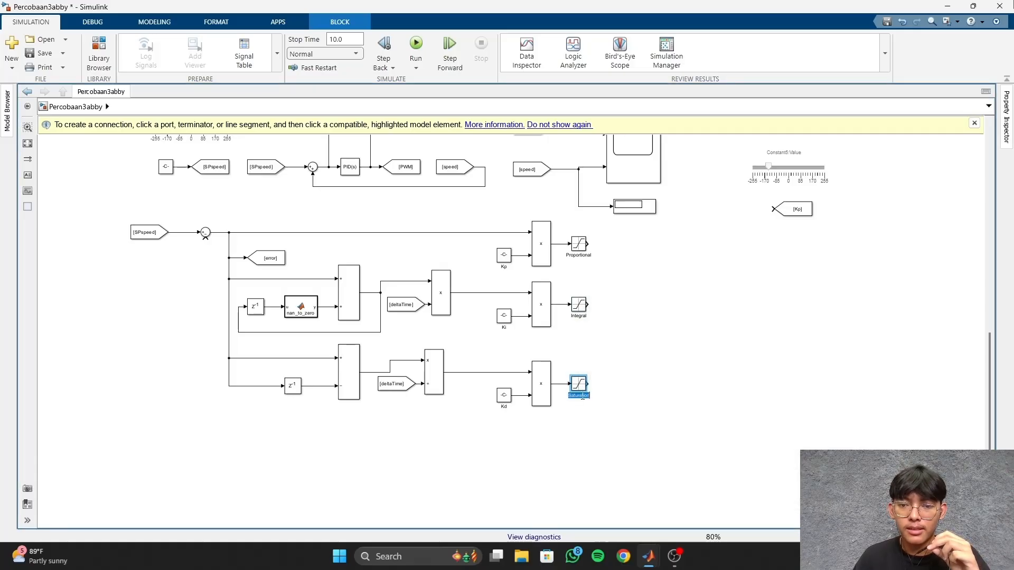
pyautogui.write('De')
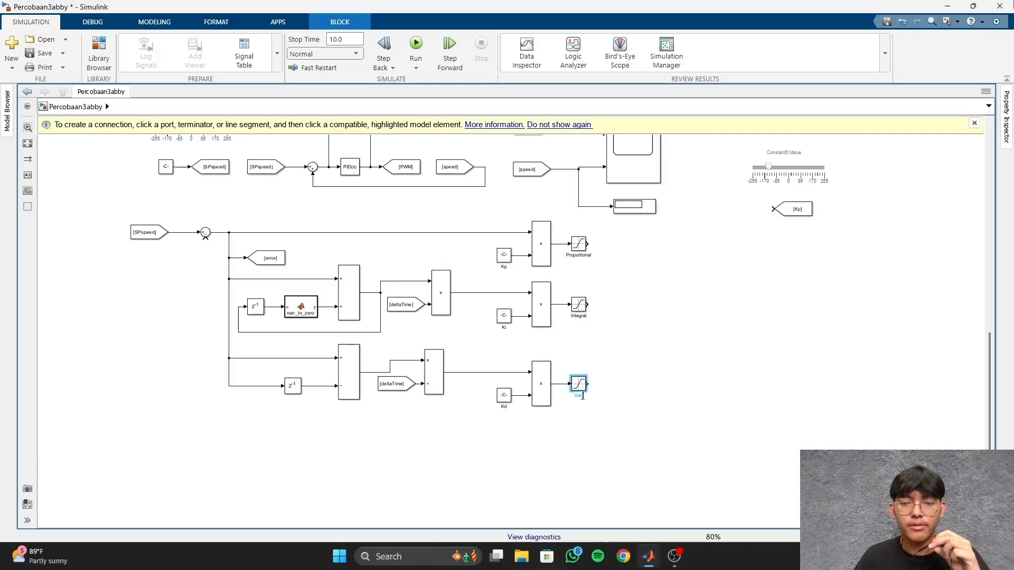
pyautogui.write('rivative')
pyautogui.click(620, 401)
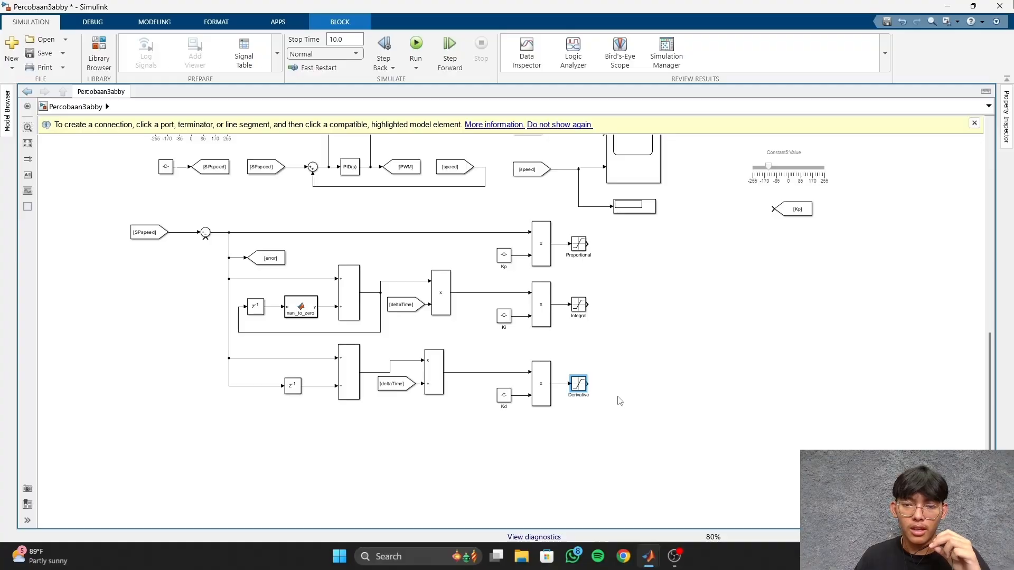
# Copy the Kp Goto block to the Proportional Saturation block's output, connect it and set its tag to P.
pyautogui.click(809, 219)
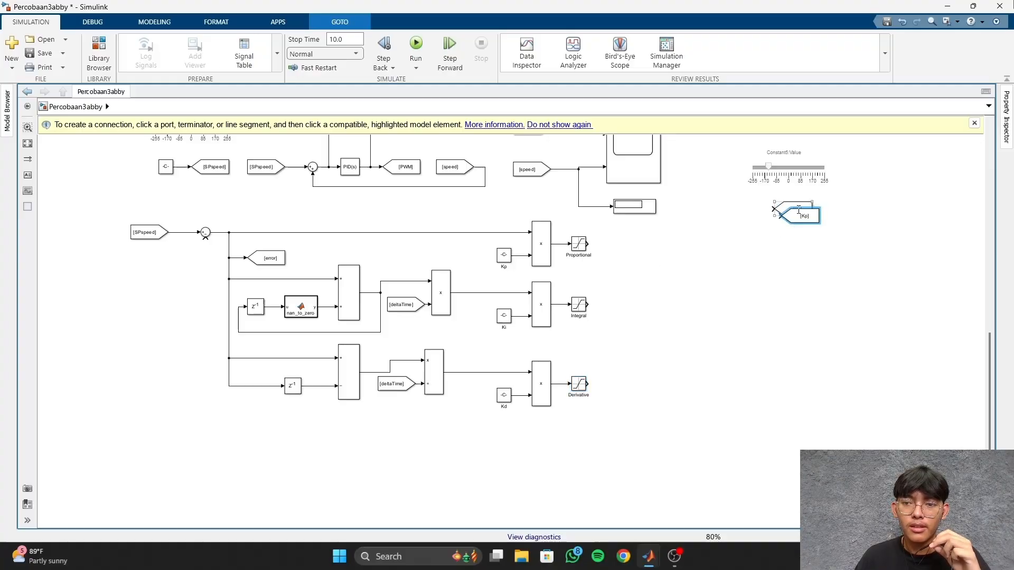
pyautogui.moveTo(808, 219); pyautogui.dragTo(607, 247)
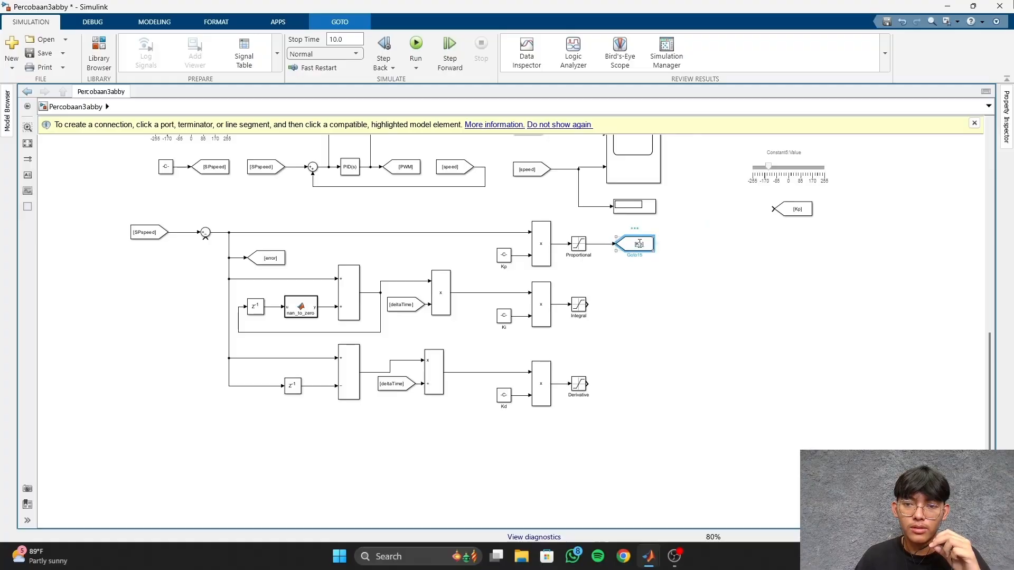
pyautogui.press('capslock')
pyautogui.write('P')
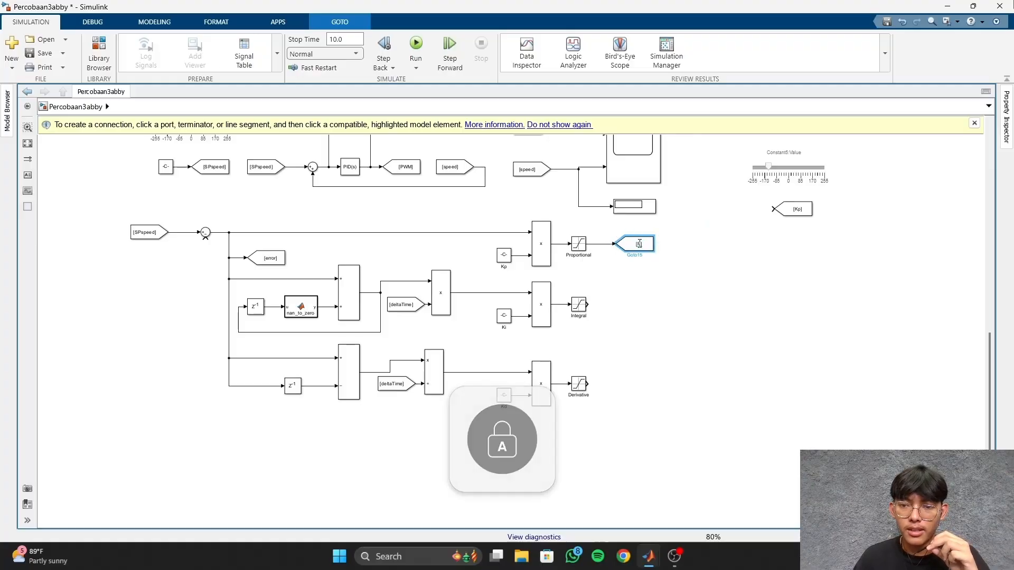
pyautogui.click(652, 271)
# Place copies of the P Goto block at the Integral and Derivative Saturation blocks' outputs and connect them.
pyautogui.click(638, 245)
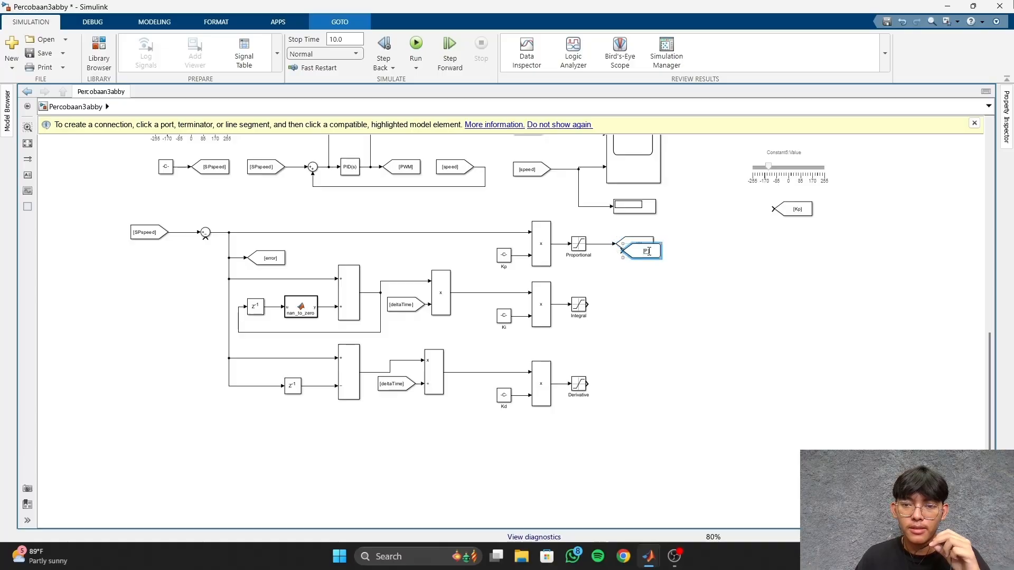
pyautogui.moveTo(640, 248); pyautogui.dragTo(635, 312)
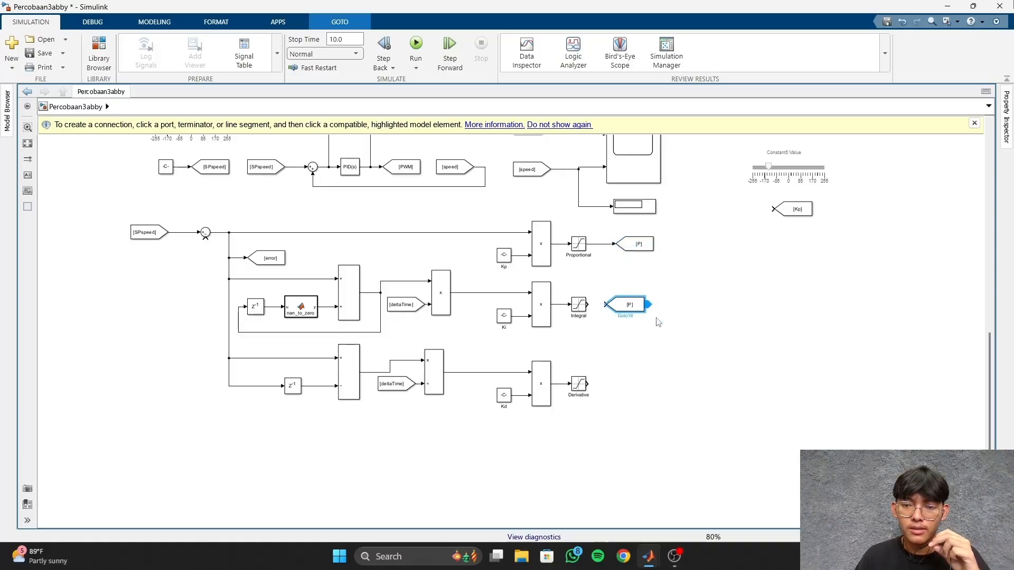
pyautogui.moveTo(642, 313); pyautogui.dragTo(649, 388)
pyautogui.click(602, 305)
pyautogui.hotkey('ctrl', 'v')
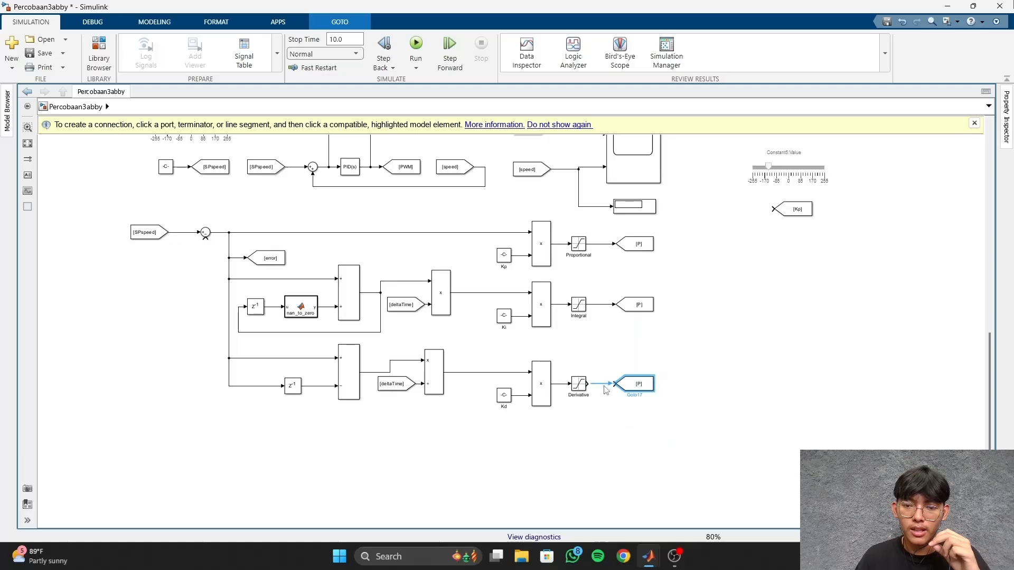
# Set the Goto tags to I for the integral output and D for the derivative output.
pyautogui.doubleClick(639, 305)
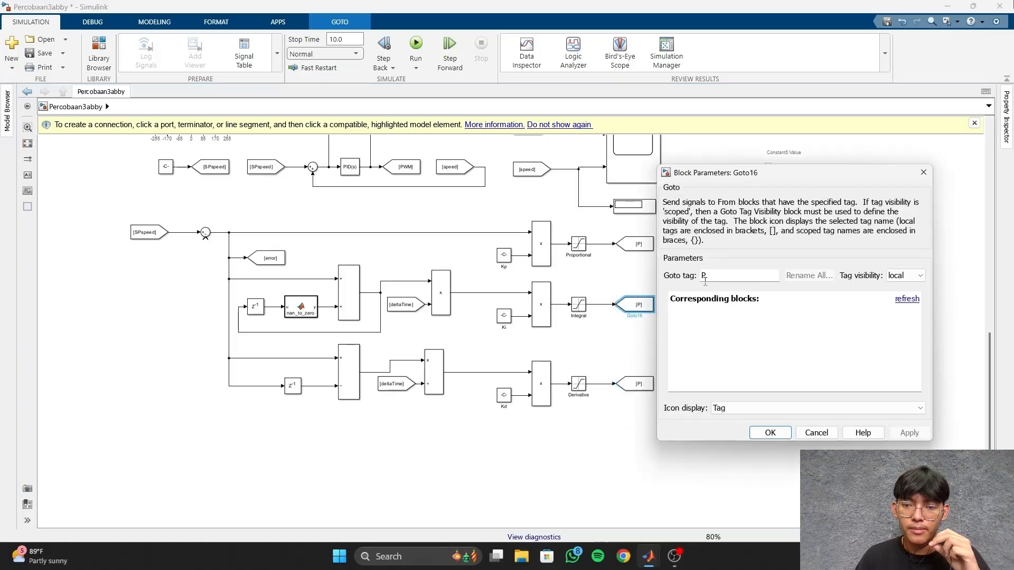
pyautogui.write('I')
pyautogui.press('Return')
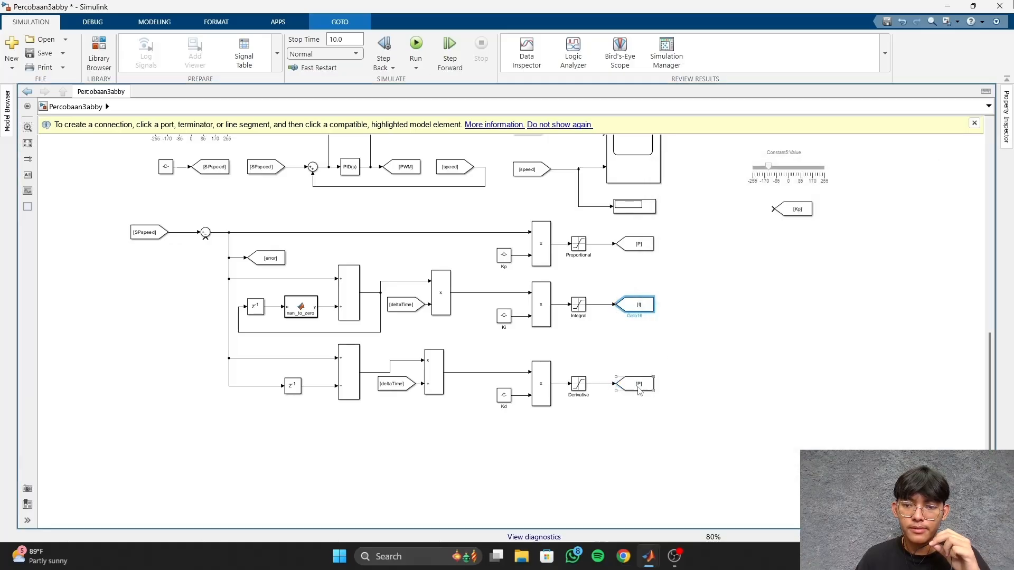
pyautogui.click(638, 391)
pyautogui.doubleClick(638, 391)
pyautogui.write('D')
pyautogui.press('Return')
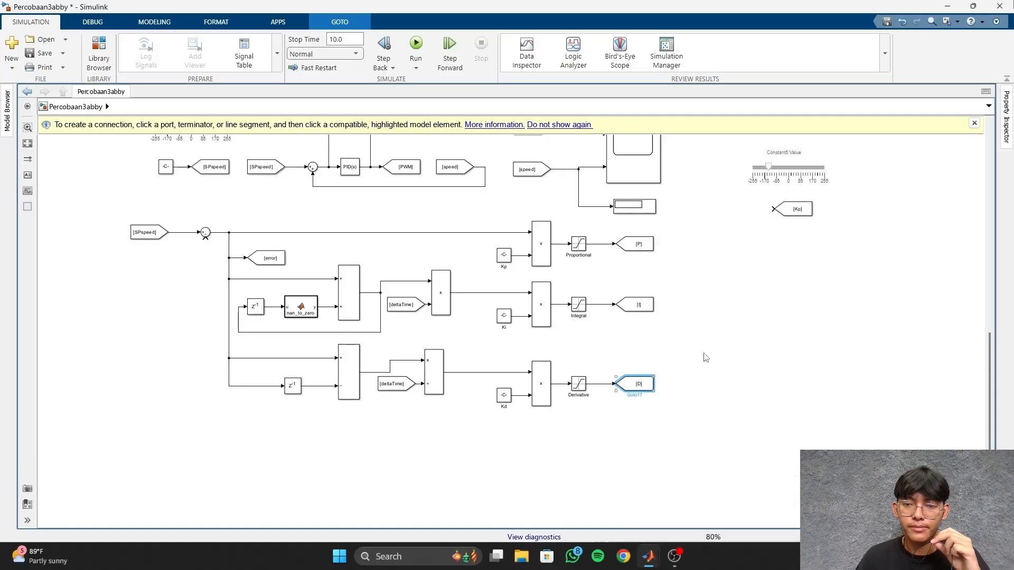
# Create a matching From block for the P Goto tag and place it just below that Goto block.
pyautogui.click(653, 248)
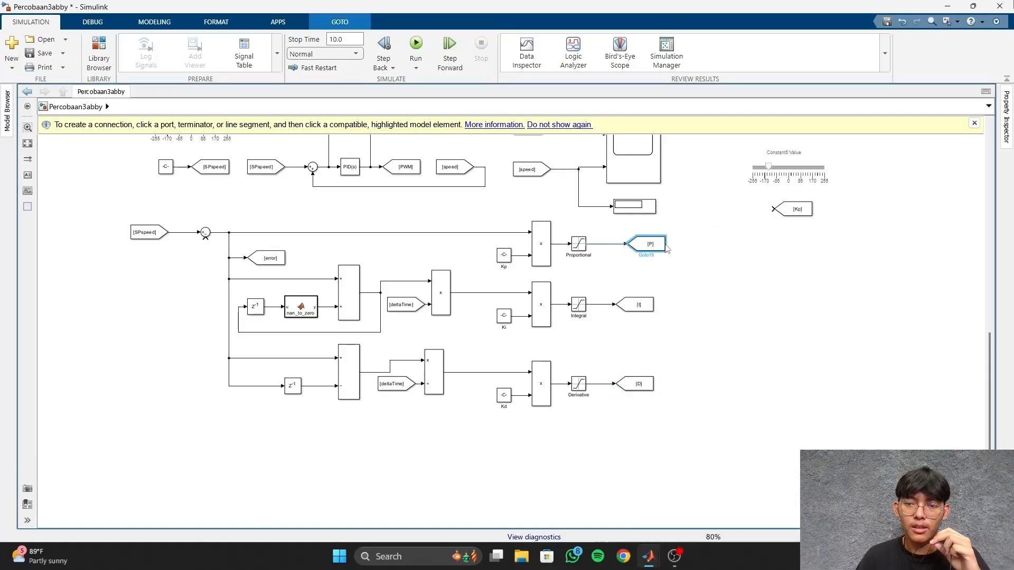
pyautogui.click(663, 247)
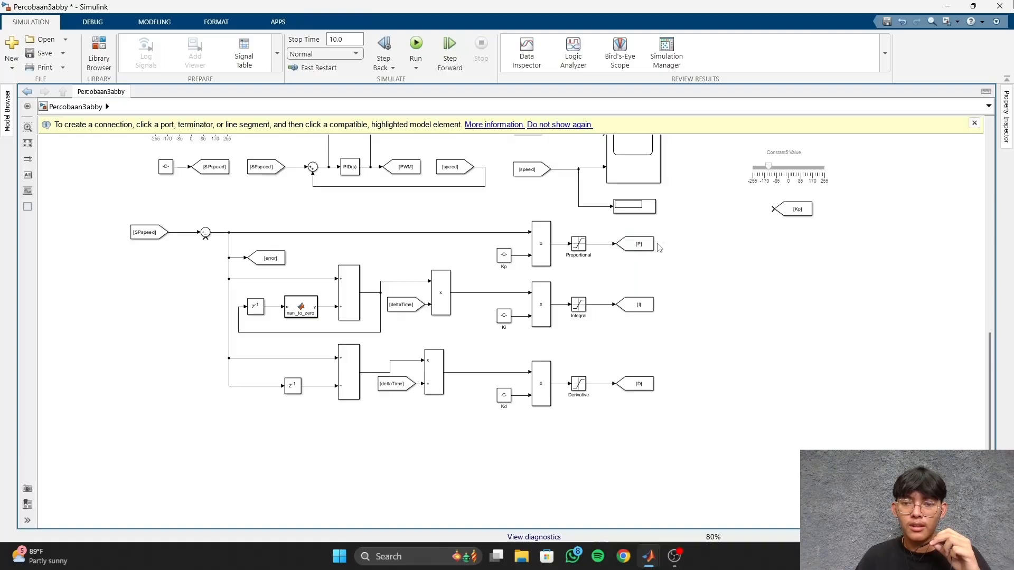
pyautogui.moveTo(654, 245); pyautogui.dragTo(640, 266)
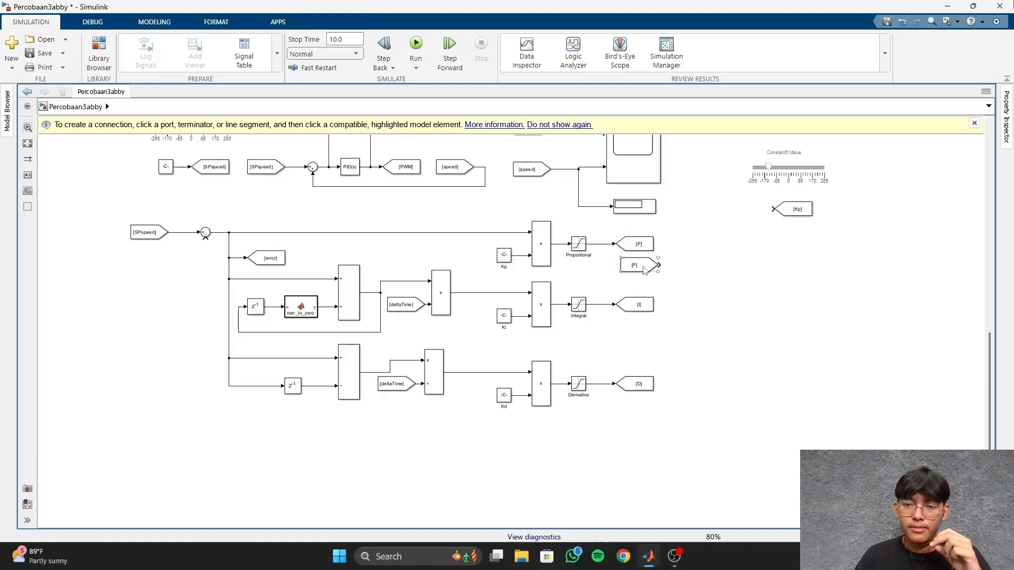
pyautogui.click(645, 270)
pyautogui.click(704, 302)
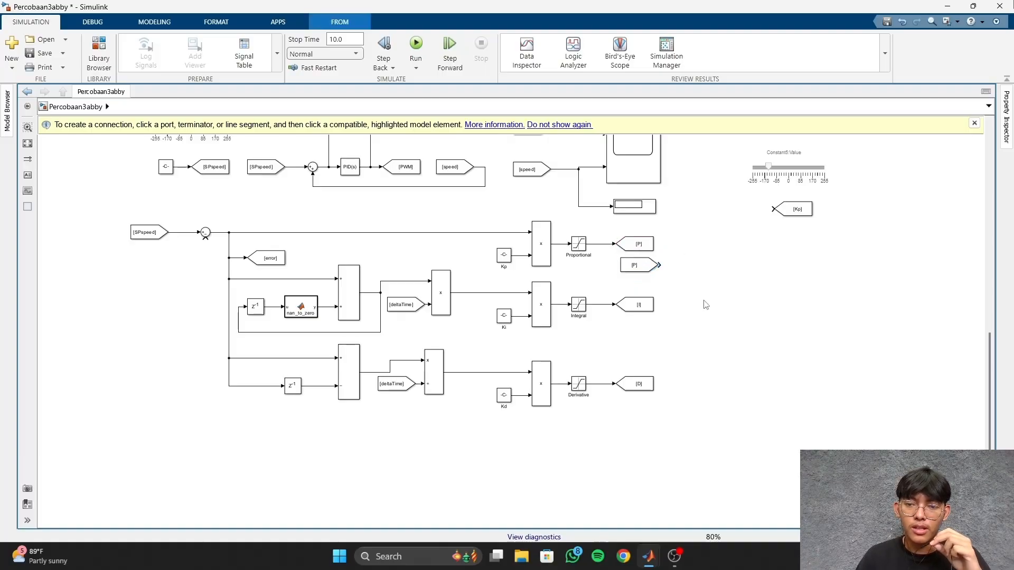
# Create From blocks for the I and D Goto tags and place each below its Goto block.
pyautogui.click(657, 306)
pyautogui.moveTo(672, 308); pyautogui.dragTo(644, 336)
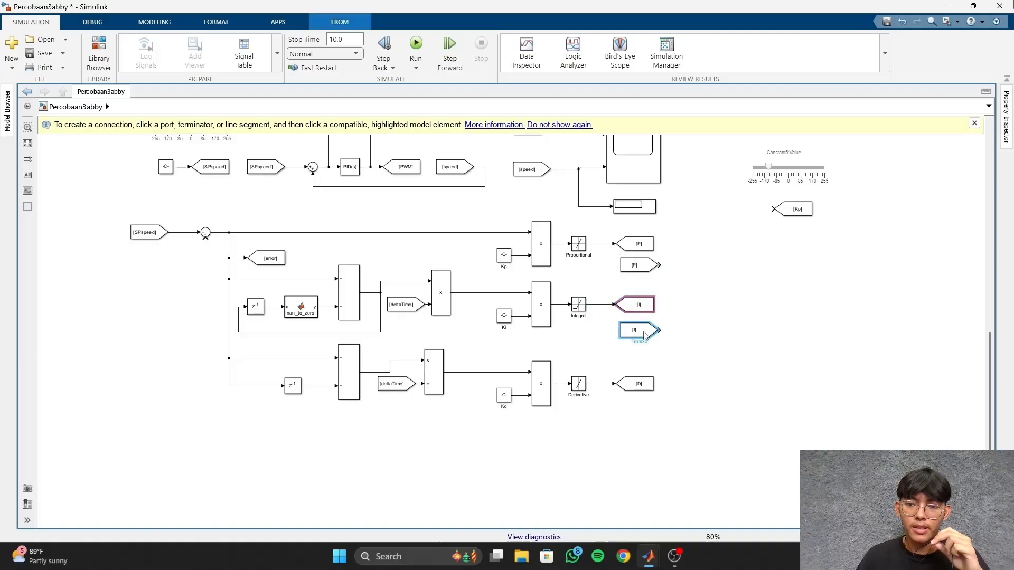
pyautogui.click(659, 391)
pyautogui.click(654, 386)
pyautogui.moveTo(669, 388); pyautogui.dragTo(670, 412)
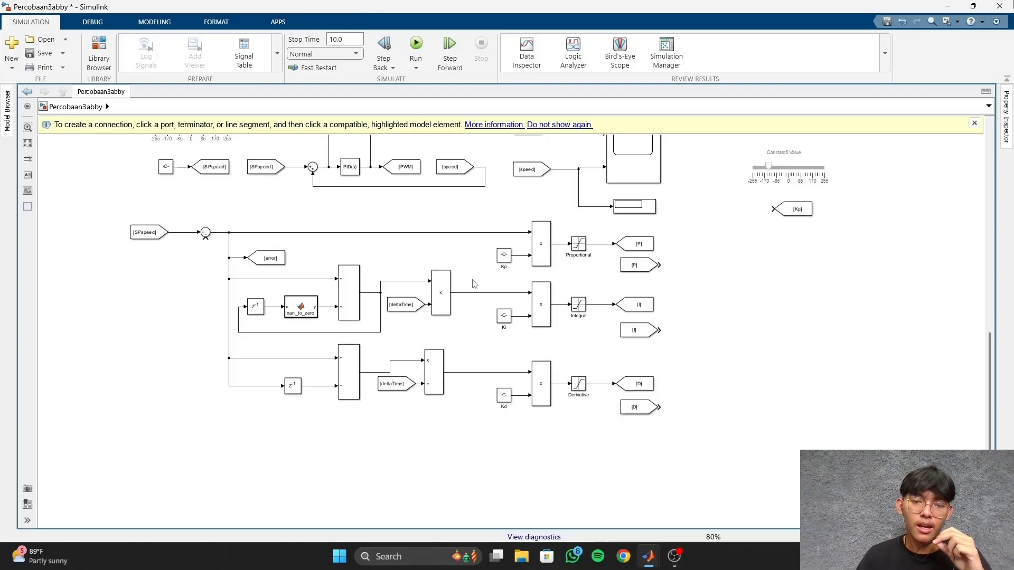
# Add a three-input sum block beside the P, I and D From blocks and connect each From block to one input.
pyautogui.click(352, 295)
pyautogui.moveTo(352, 294); pyautogui.dragTo(660, 265)
pyautogui.click(806, 356)
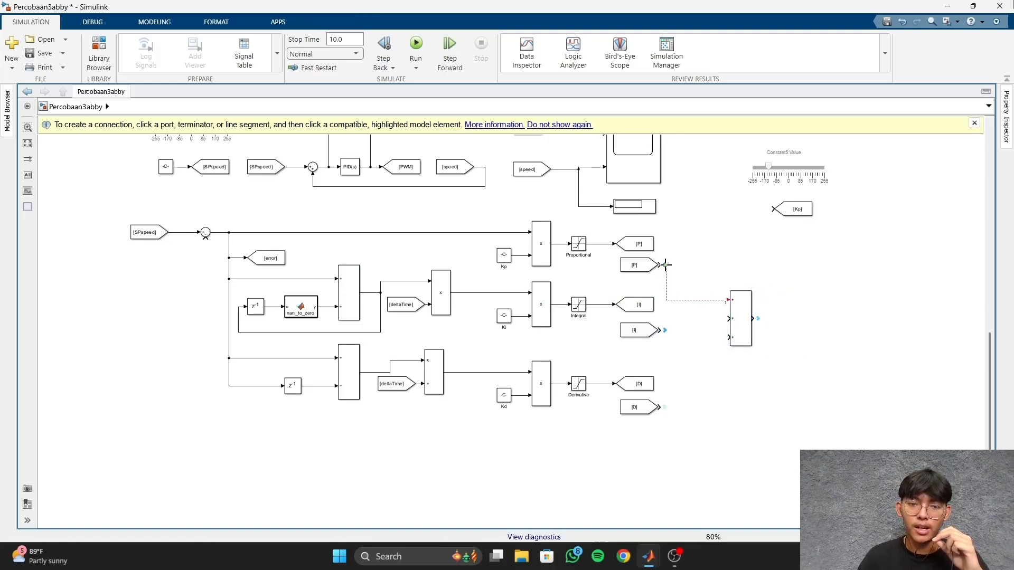
pyautogui.click(662, 331)
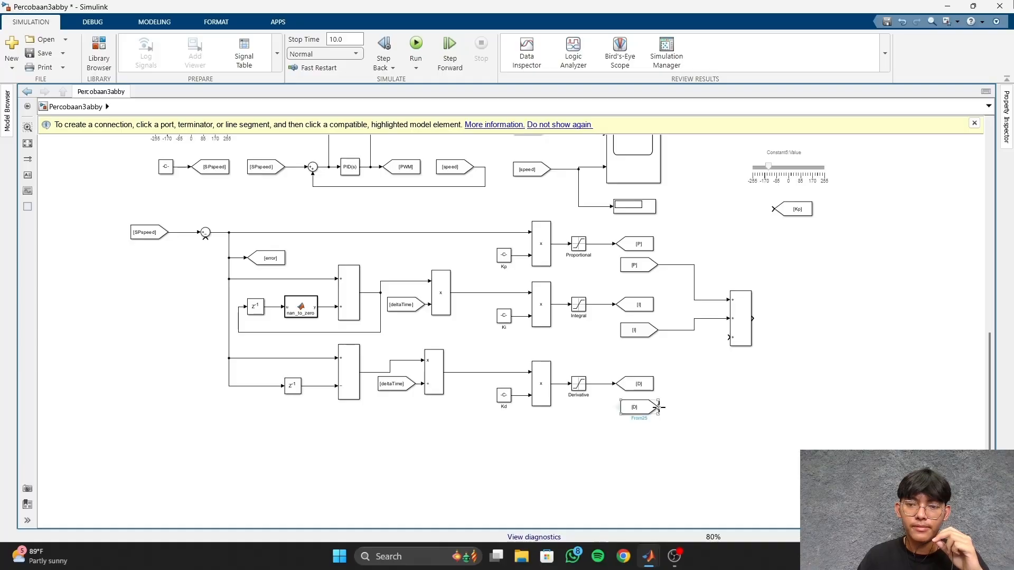
pyautogui.moveTo(660, 407); pyautogui.dragTo(729, 337)
# Delete the unconnected Kp Goto block and connect a copy of the P Goto block to the three-input sum's output.
pyautogui.click(802, 214)
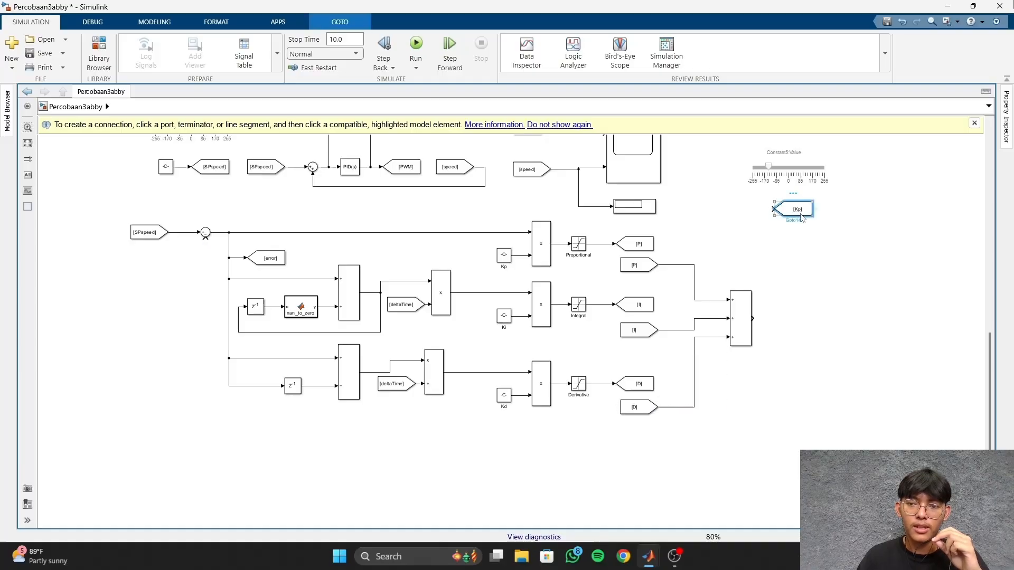
pyautogui.press('Delete')
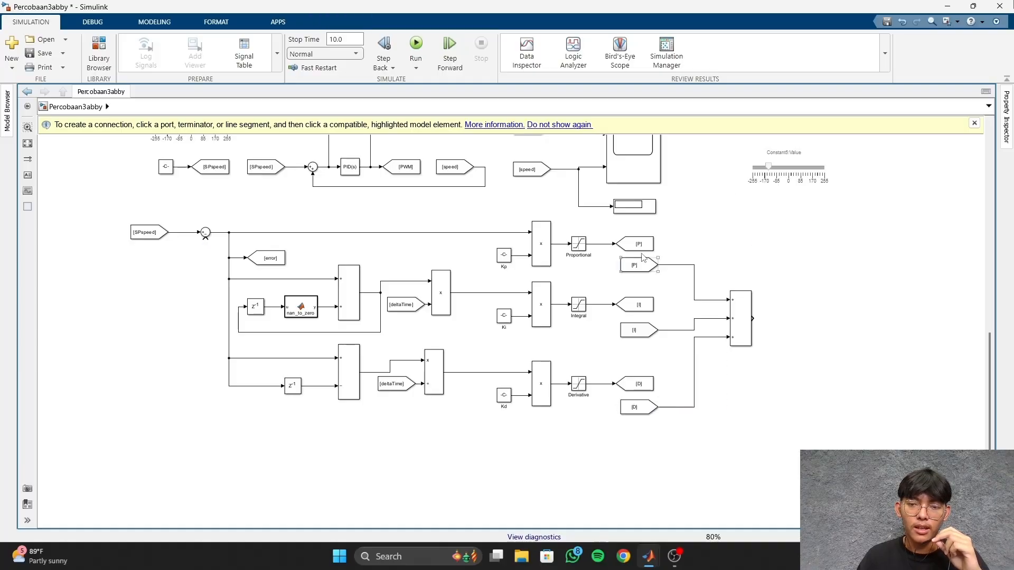
pyautogui.click(642, 249)
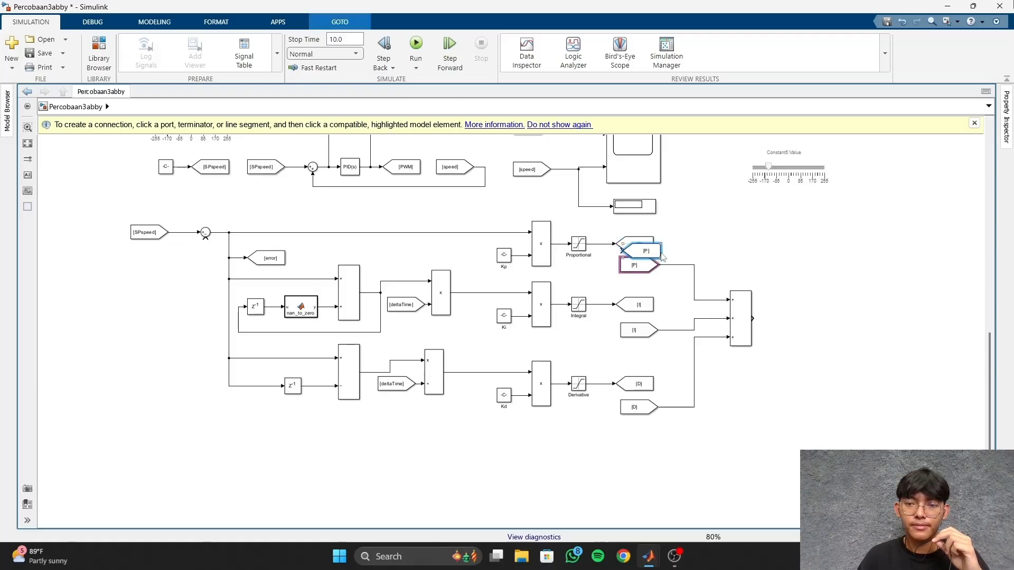
pyautogui.moveTo(642, 248); pyautogui.dragTo(784, 322)
pyautogui.click(759, 320)
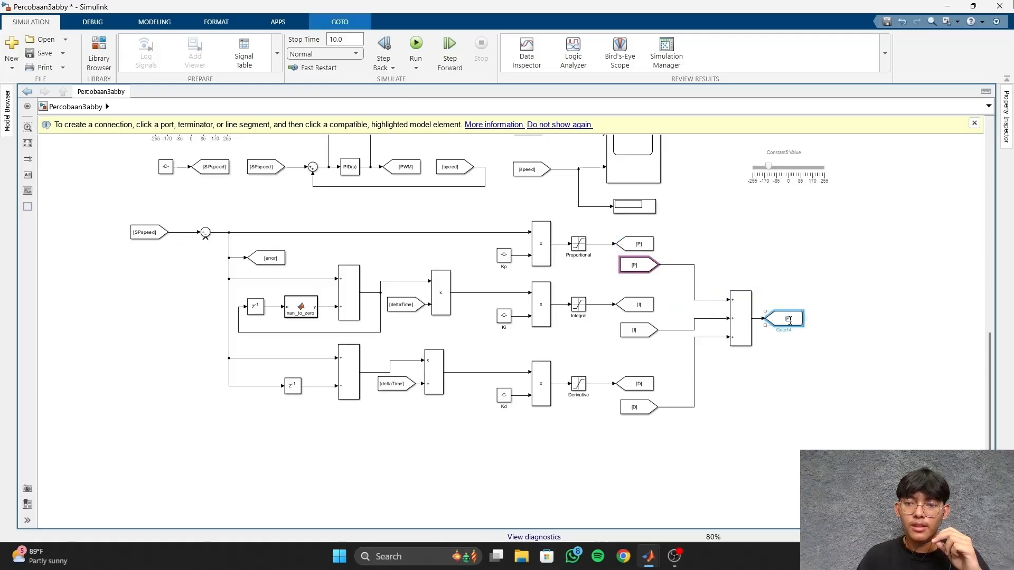
# Set the tag of the Goto block at the three-input sum's output to PID.
pyautogui.press('capslock')
pyautogui.press('BackSpace')
pyautogui.press('capslock')
pyautogui.write('PID')
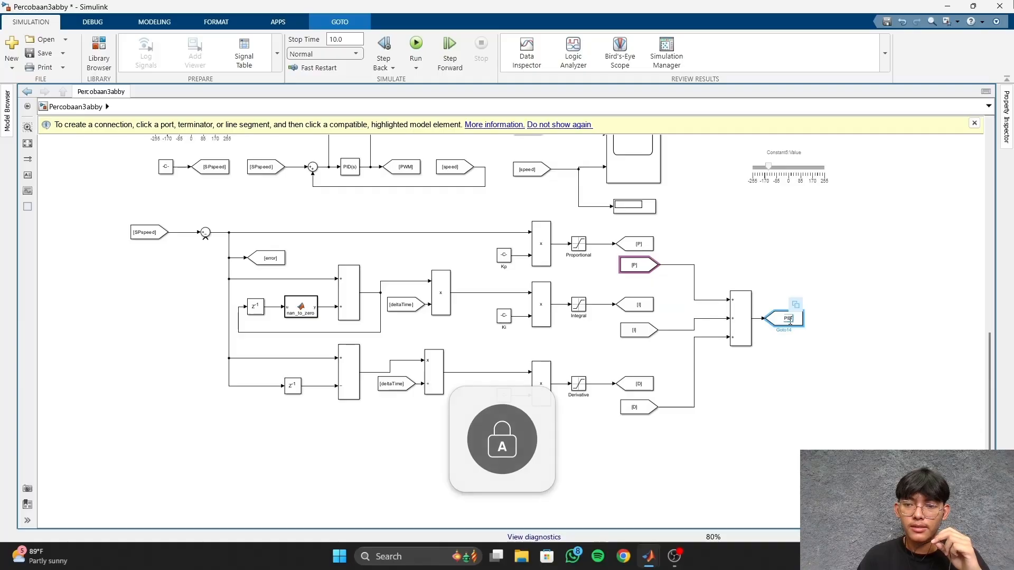
pyautogui.press('Return')
pyautogui.click(808, 360)
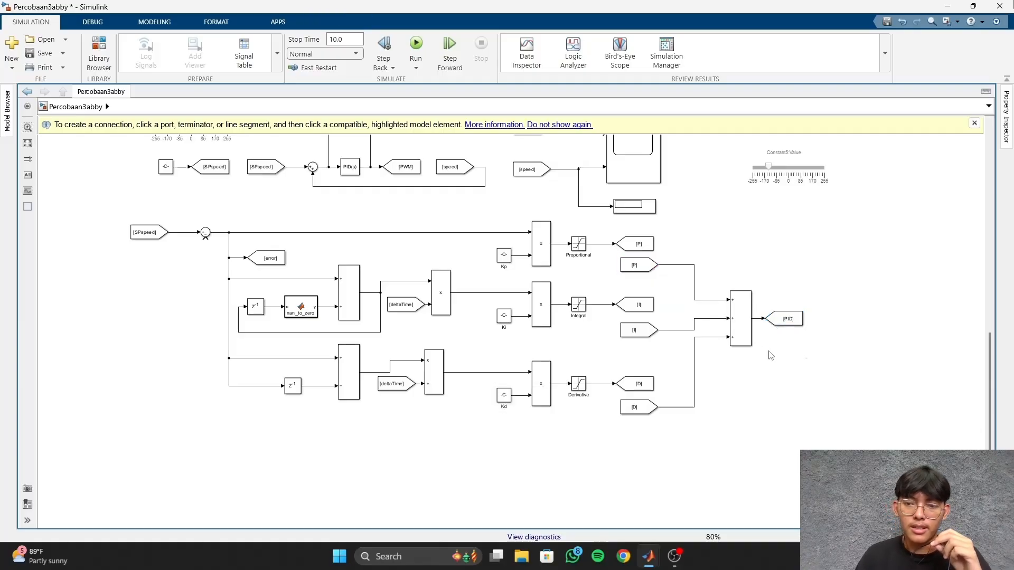
# Place a speed From block below the PID Goto block and connect it to the open feedback input of the SPspeed summing junction.
pyautogui.moveTo(546, 174)
pyautogui.mouseDown()
pyautogui.moveTo(536, 171)
pyautogui.moveTo(735, 338)
pyautogui.moveTo(792, 354)
pyautogui.moveTo(806, 346)
pyautogui.moveTo(362, 423)
pyautogui.moveTo(221, 398)
pyautogui.mouseUp()
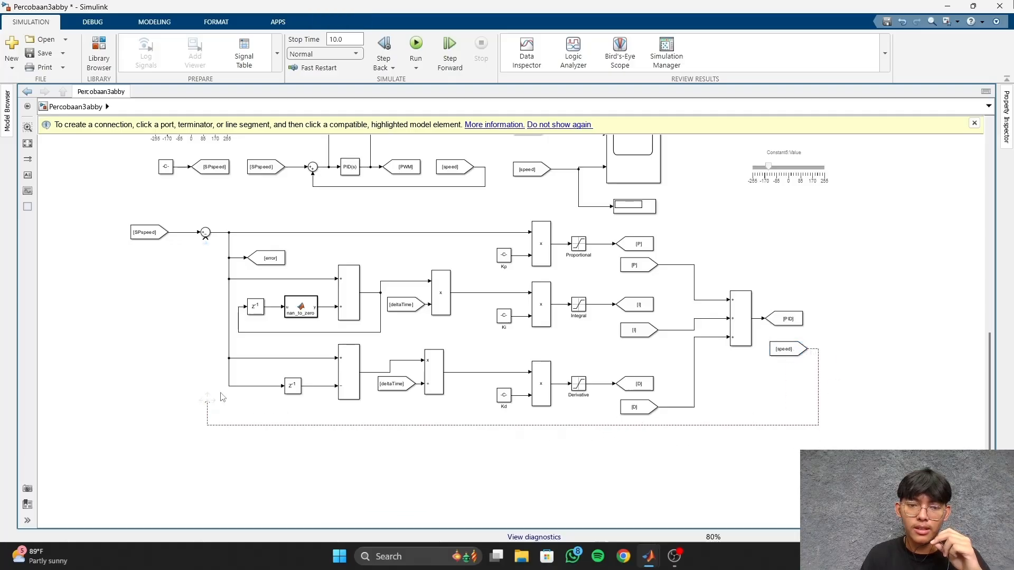
pyautogui.moveTo(213, 250); pyautogui.dragTo(205, 238)
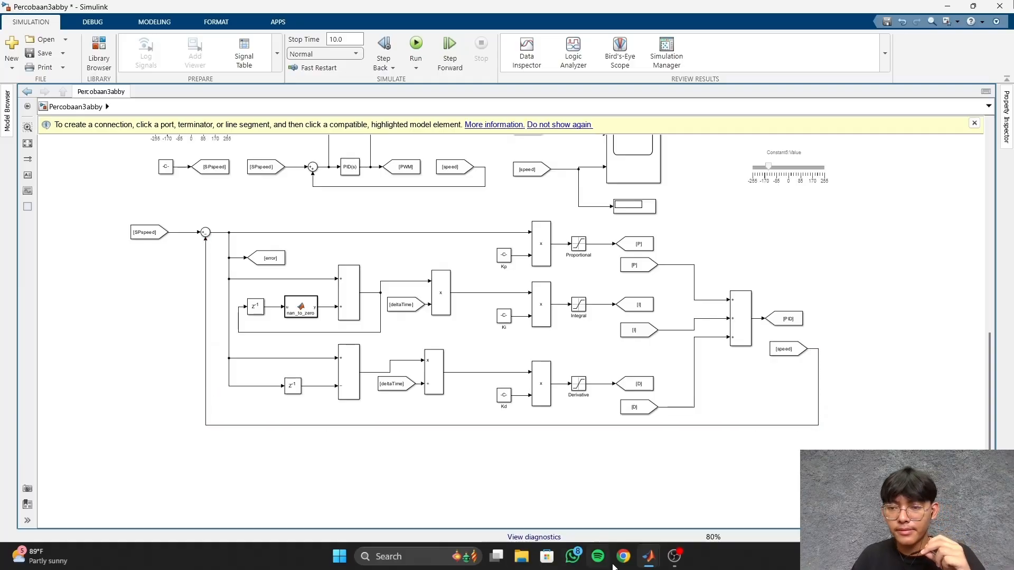
pyautogui.click(681, 559)
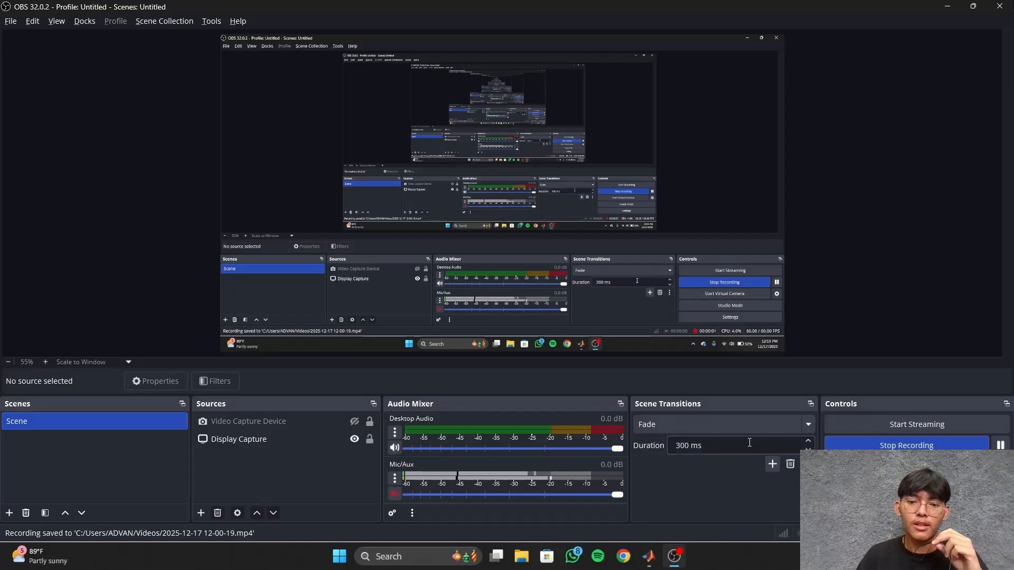
pyautogui.hotkey('alt', 'Tab')
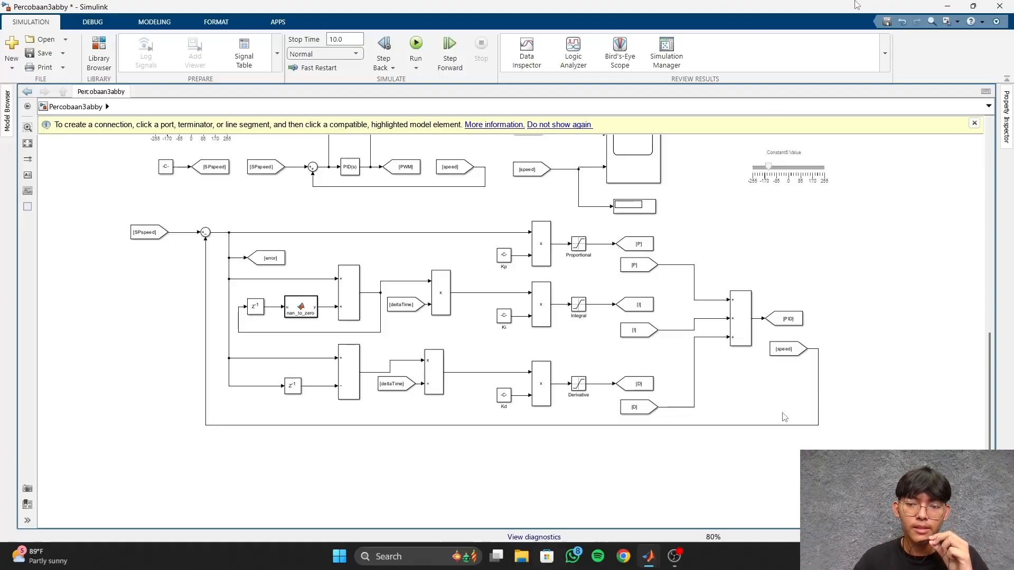
pyautogui.press('space')
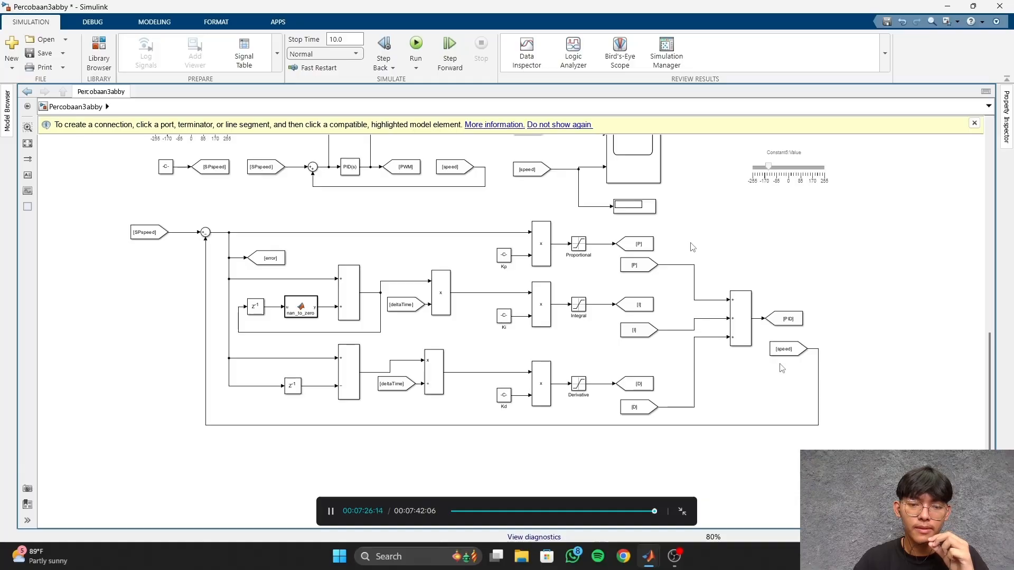
# Set the tag of the feedback From block below the PID Goto block to enc.
pyautogui.click(781, 349)
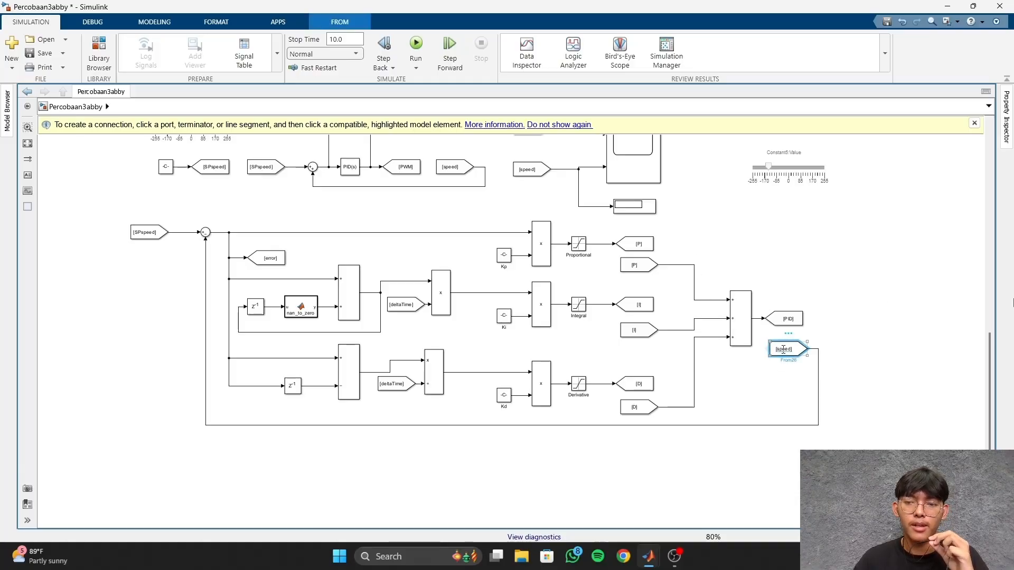
pyautogui.click(783, 350)
pyautogui.scroll(1, 811, 383)
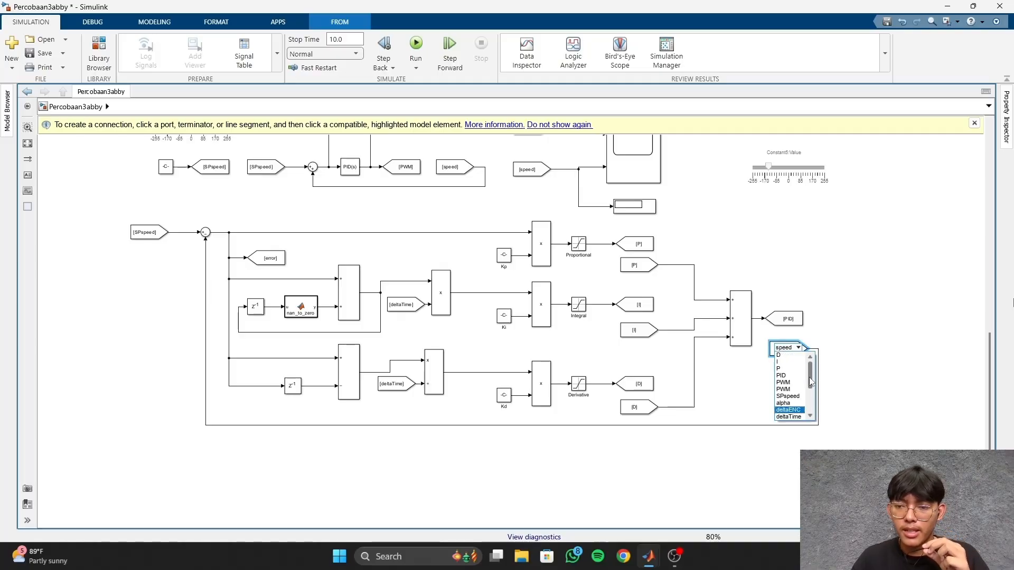
pyautogui.moveTo(811, 383)
pyautogui.mouseDown()
pyautogui.moveTo(812, 411)
pyautogui.moveTo(810, 397)
pyautogui.mouseUp()
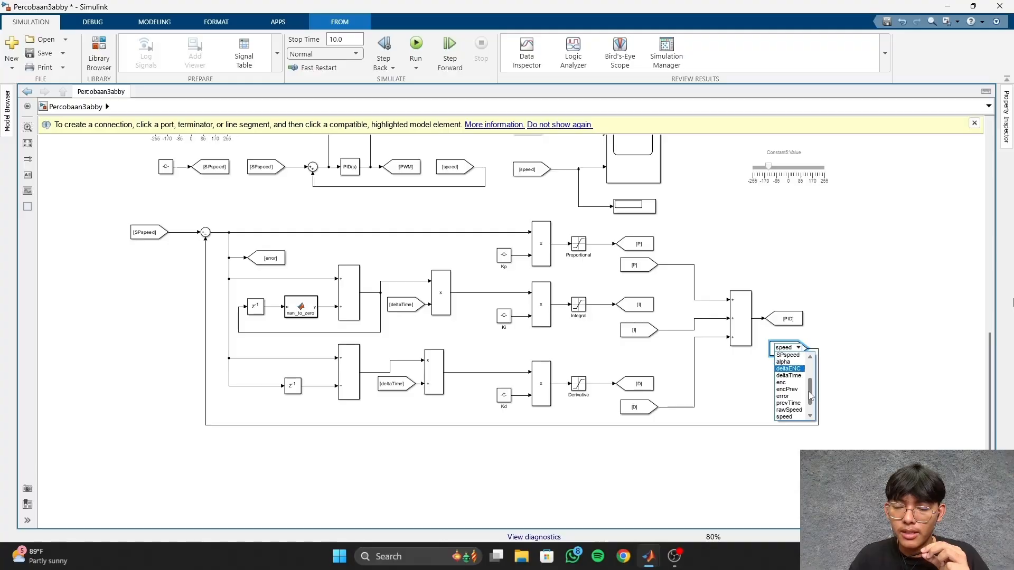
pyautogui.click(789, 382)
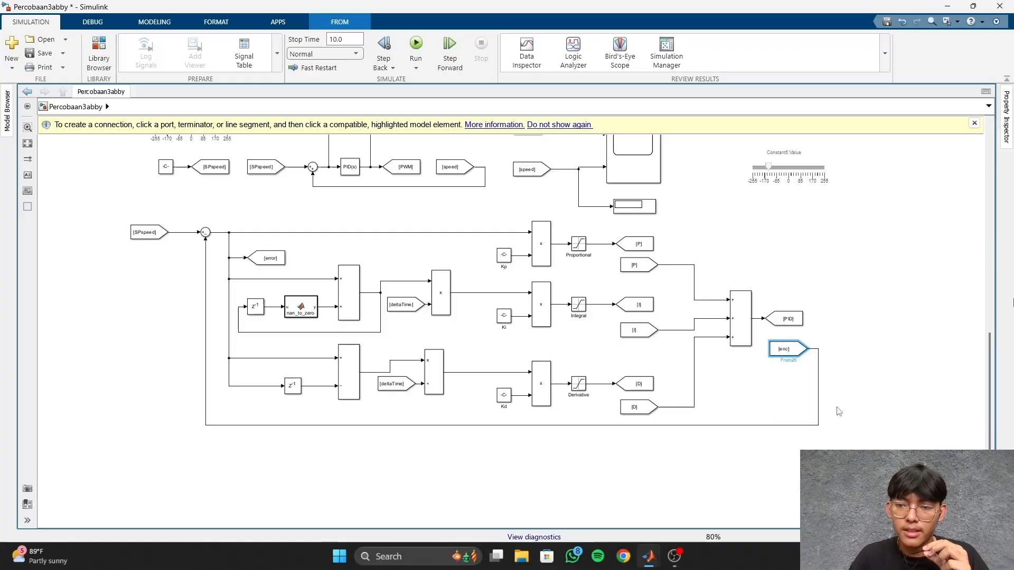
pyautogui.click(676, 556)
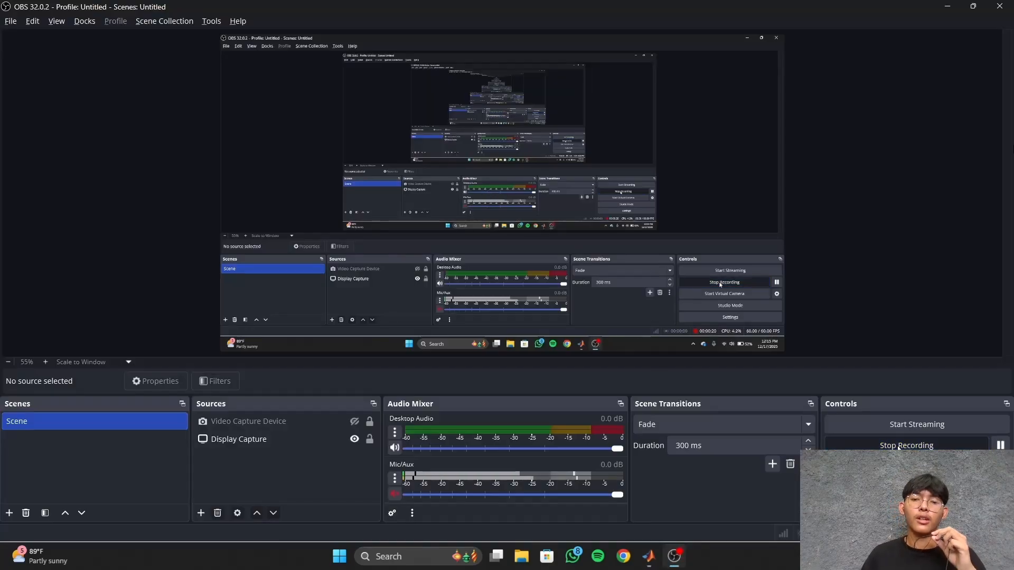